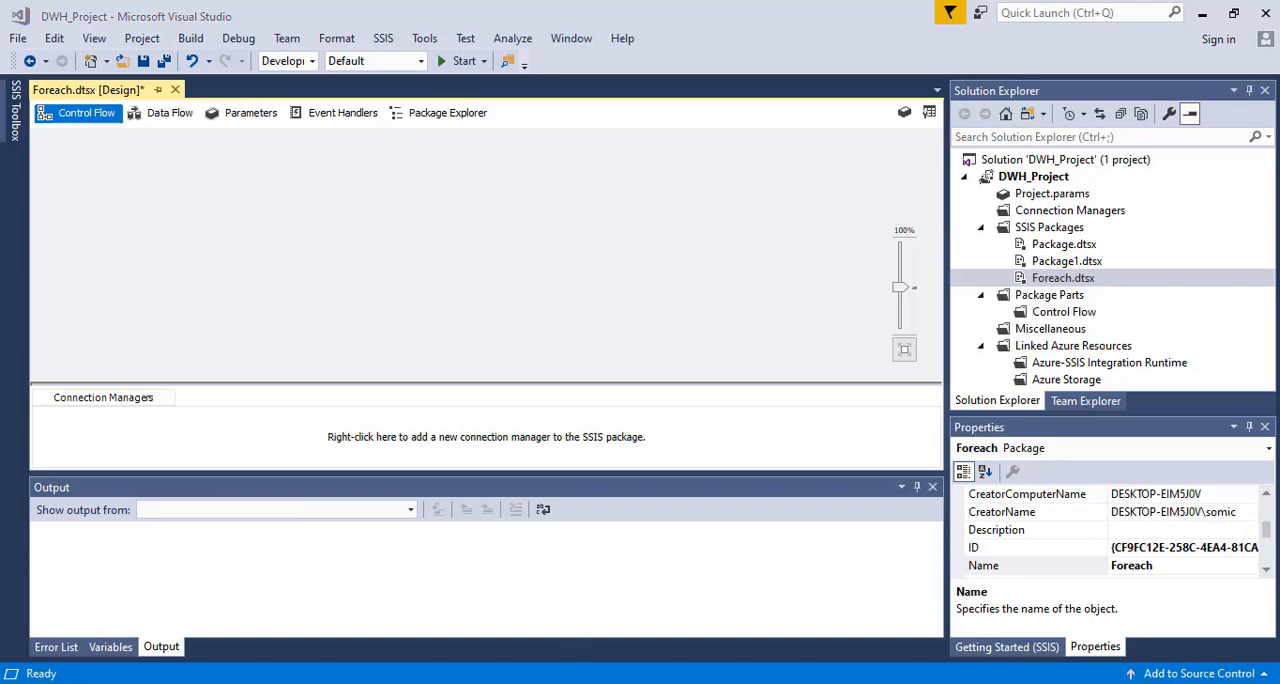
Switch to File Explorer and open the folder D:\SSIS Course Videos\Documents\Files\InputFiles
{"action": "key", "text": "super+e"}
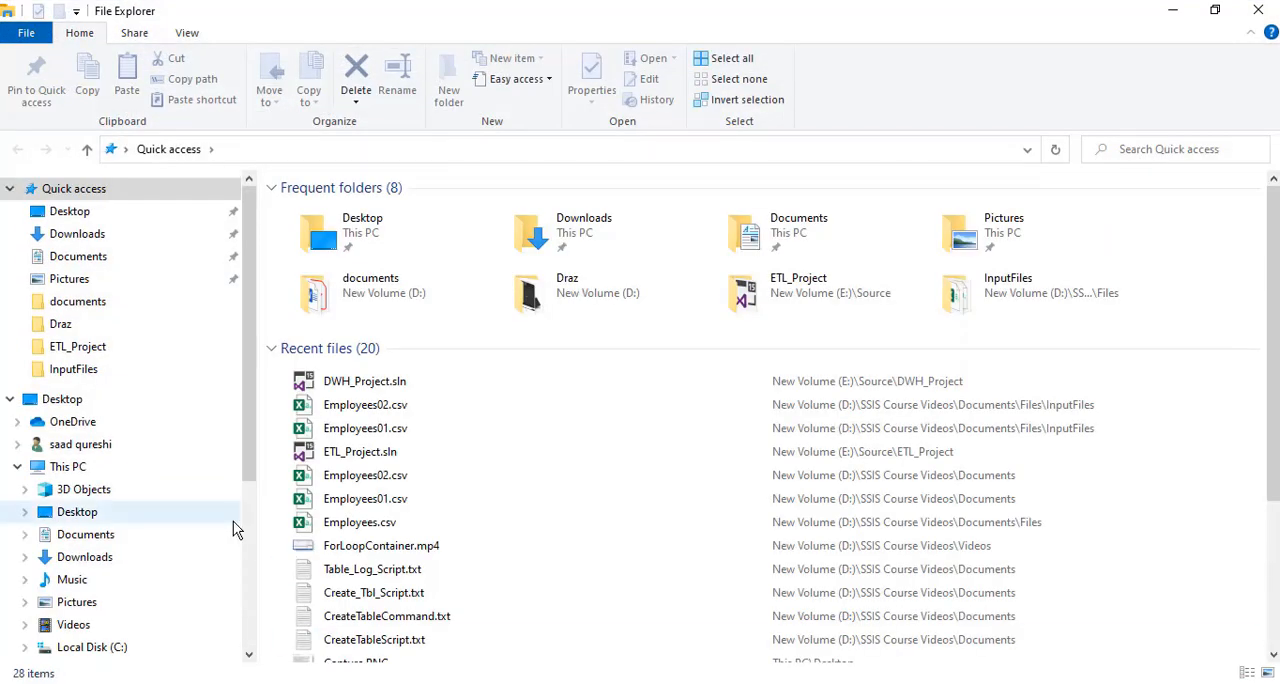
{"action": "left_click_drag", "start_coordinate": [249, 439], "coordinate": [256, 515]}
{"action": "left_click", "coordinate": [117, 553]}
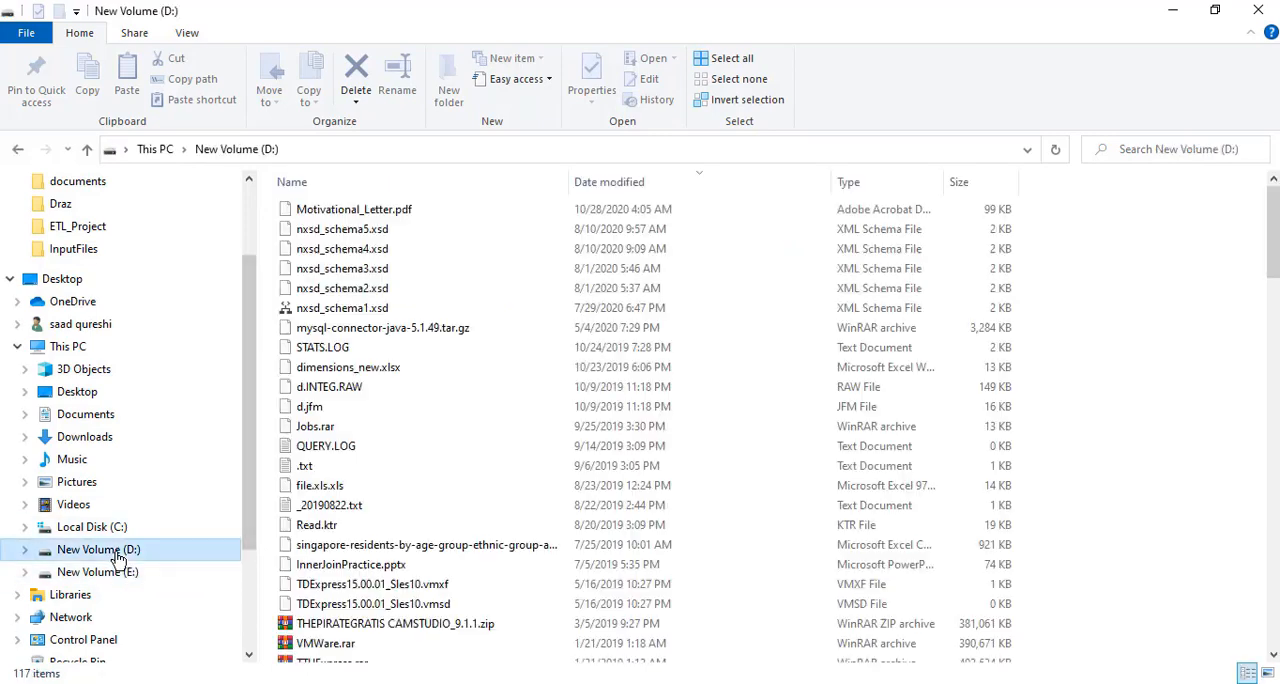
{"action": "left_click", "coordinate": [370, 407]}
{"action": "key", "text": "s"}
{"action": "key", "text": "s"}
{"action": "key", "text": "s"}
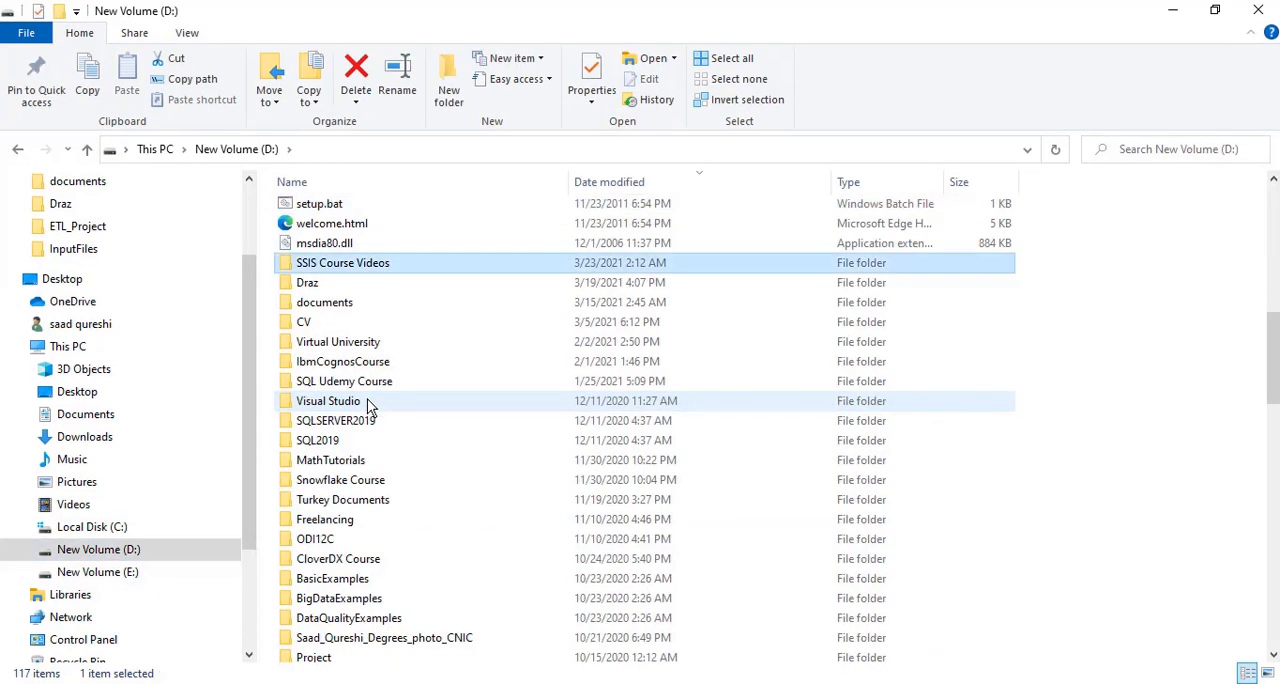
{"action": "double_click", "coordinate": [366, 262]}
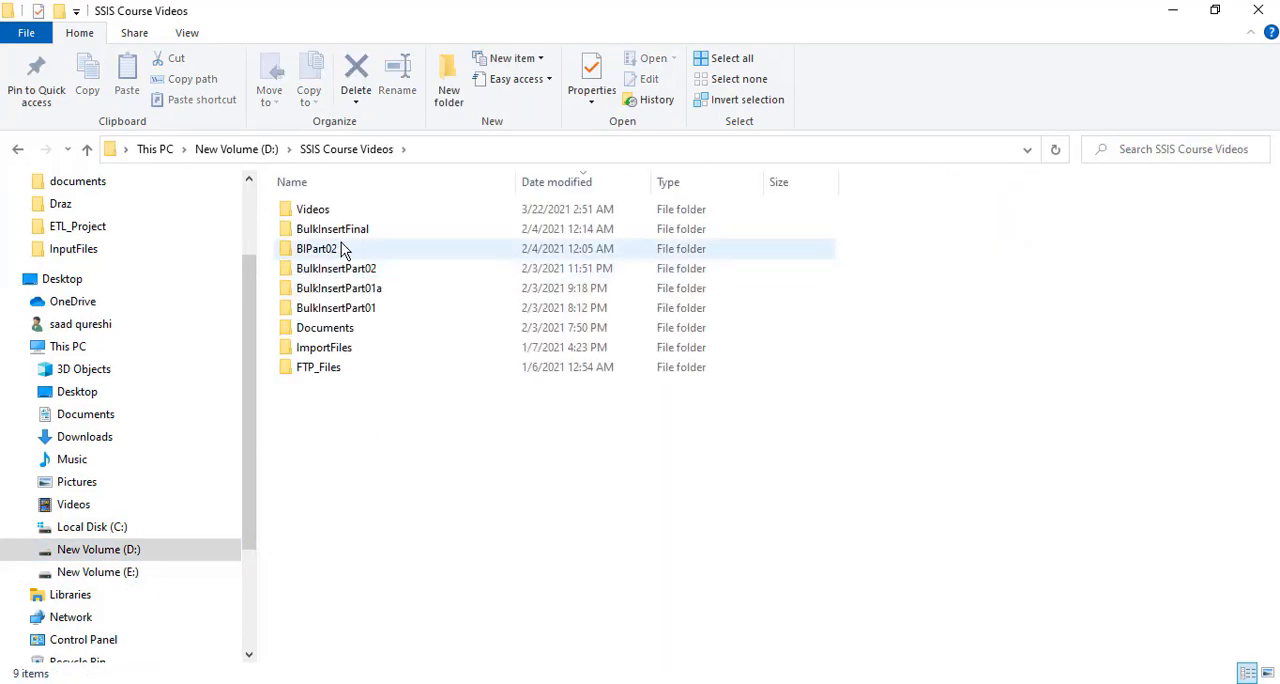
{"action": "double_click", "coordinate": [329, 328]}
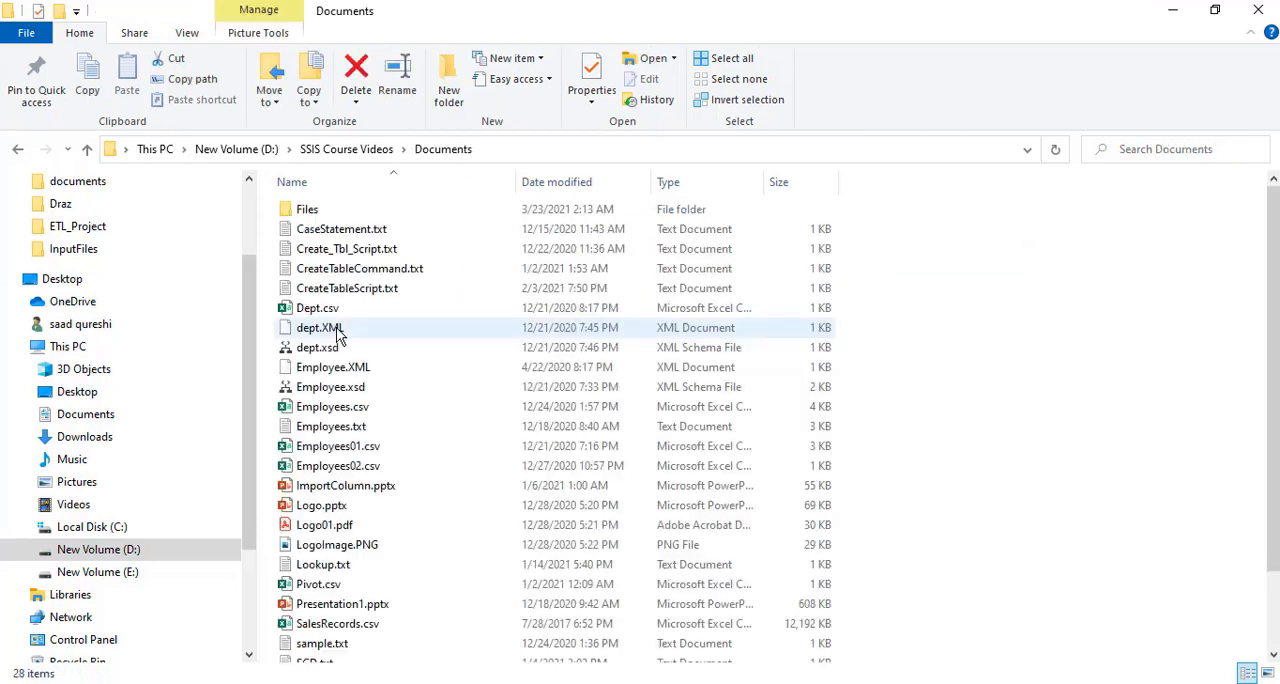
{"action": "double_click", "coordinate": [327, 211]}
{"action": "double_click", "coordinate": [327, 211]}
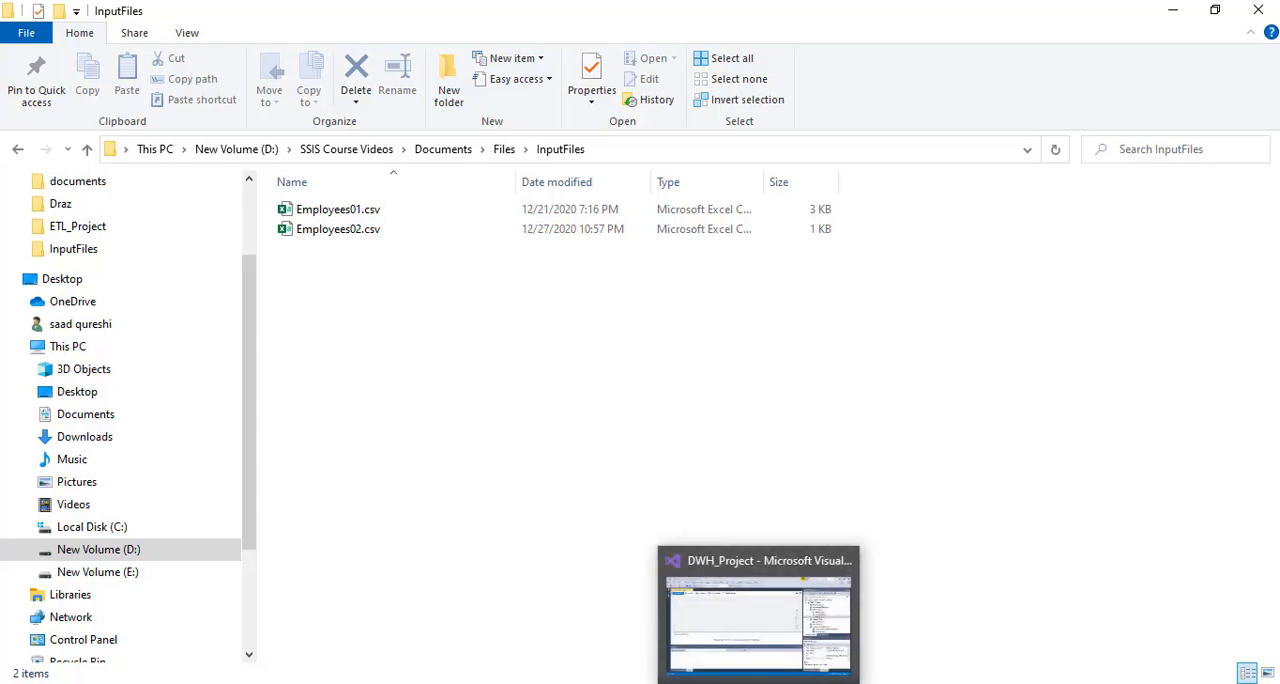
Switch back to Visual Studio and add a Foreach Loop Container to the control flow of the Foreach.dtsx package
{"action": "left_click", "coordinate": [805, 682]}
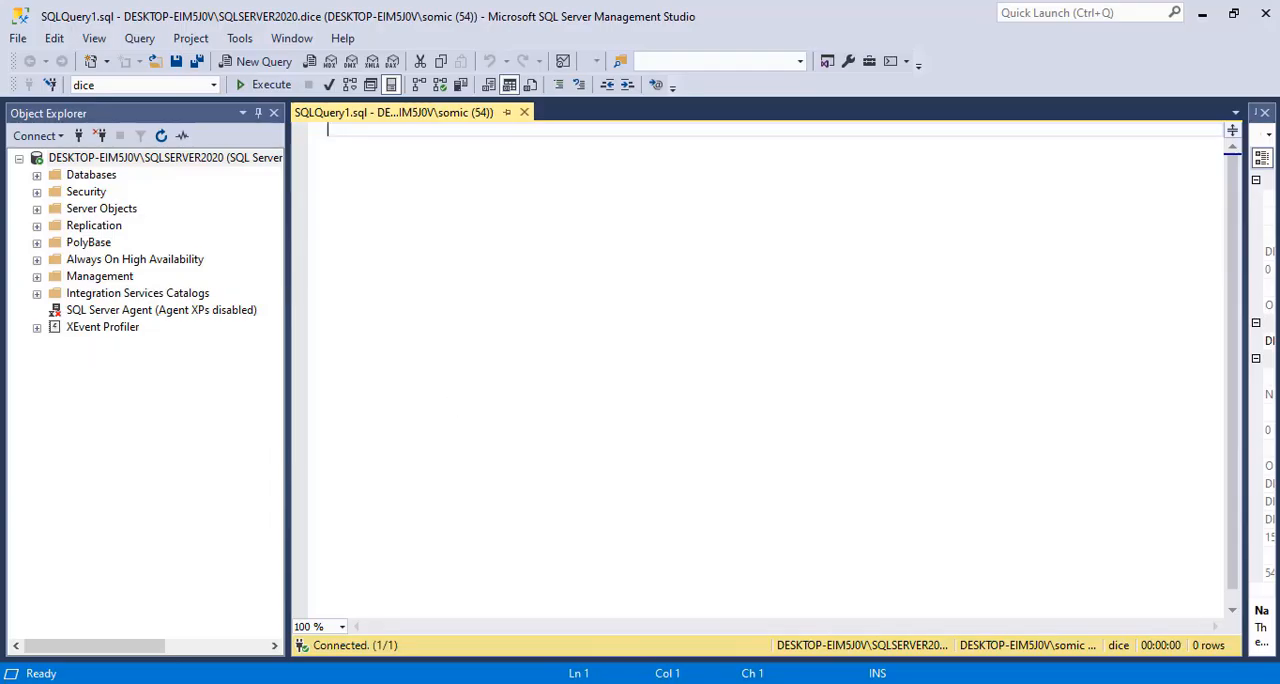
{"action": "left_click", "coordinate": [765, 682]}
{"action": "left_click", "coordinate": [12, 131]}
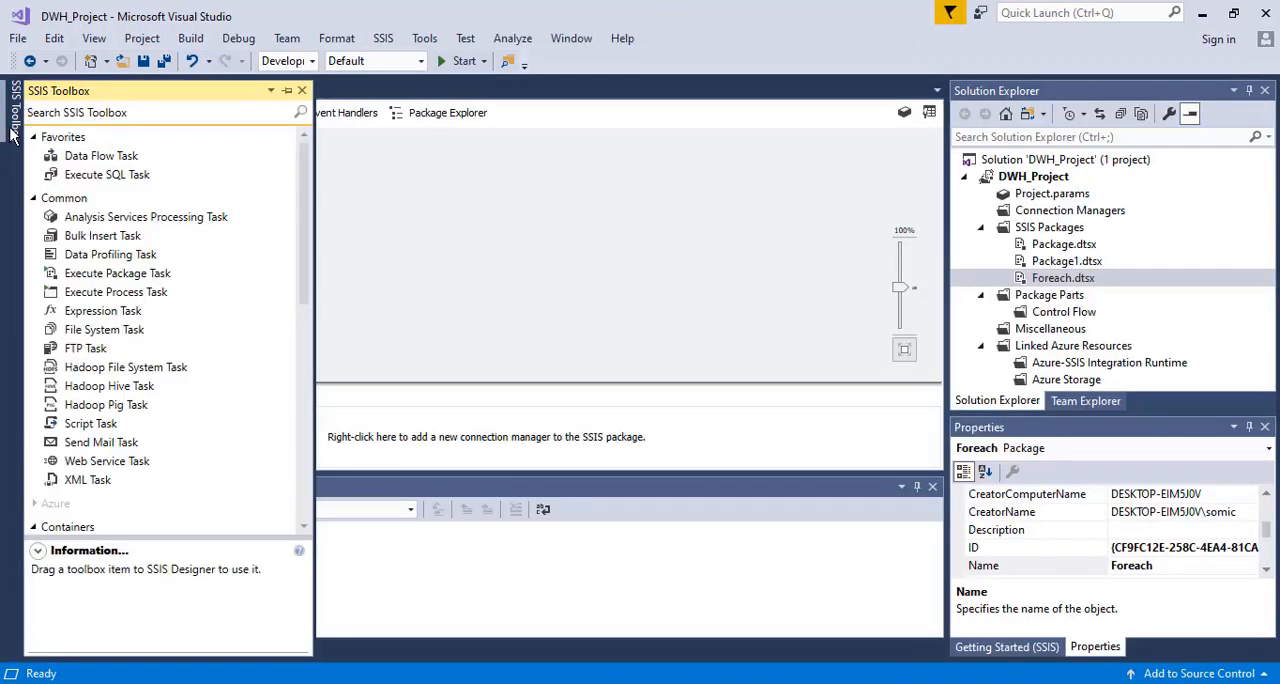
{"action": "left_click_drag", "start_coordinate": [303, 277], "coordinate": [295, 375]}
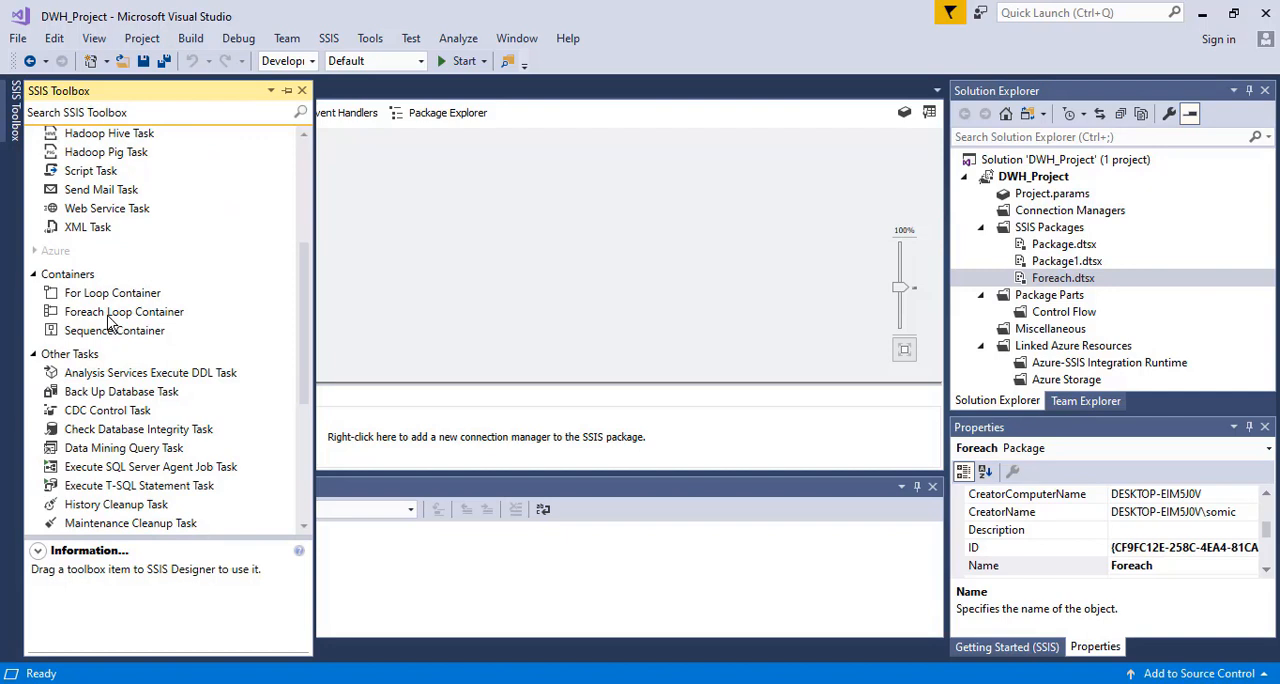
{"action": "left_click_drag", "start_coordinate": [110, 318], "coordinate": [421, 186]}
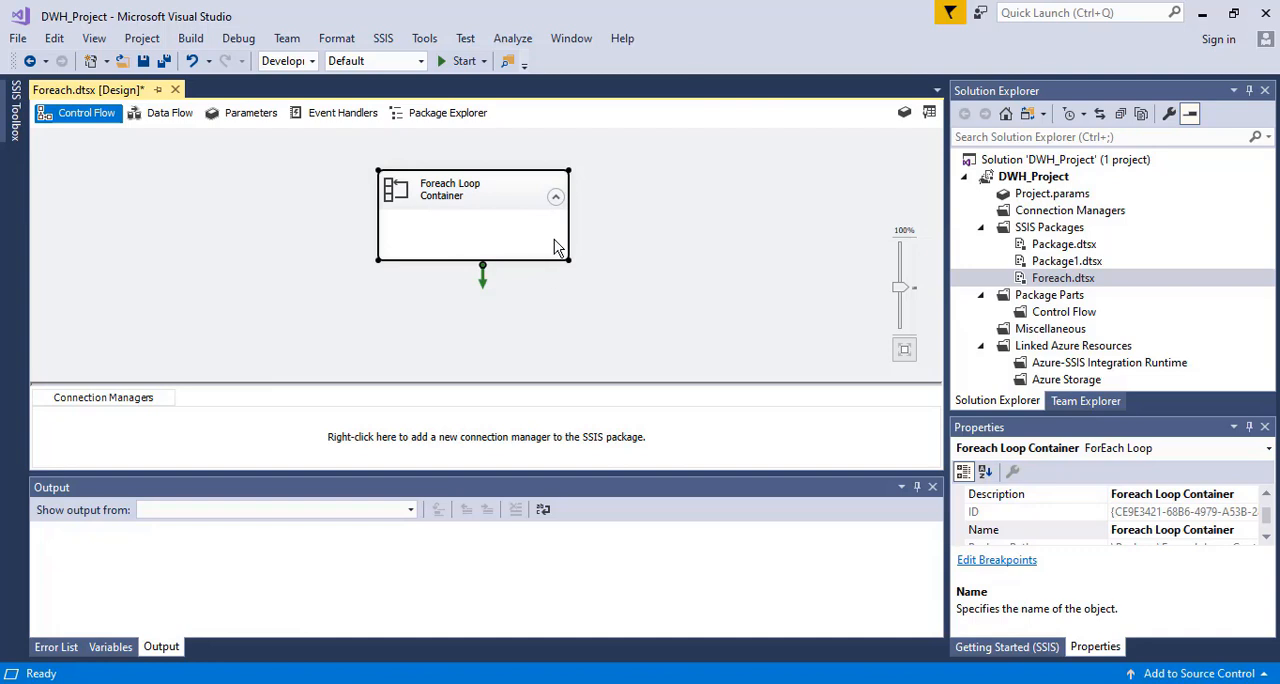
Add a package variable named Path and set its data type to String
{"action": "left_click", "coordinate": [904, 114]}
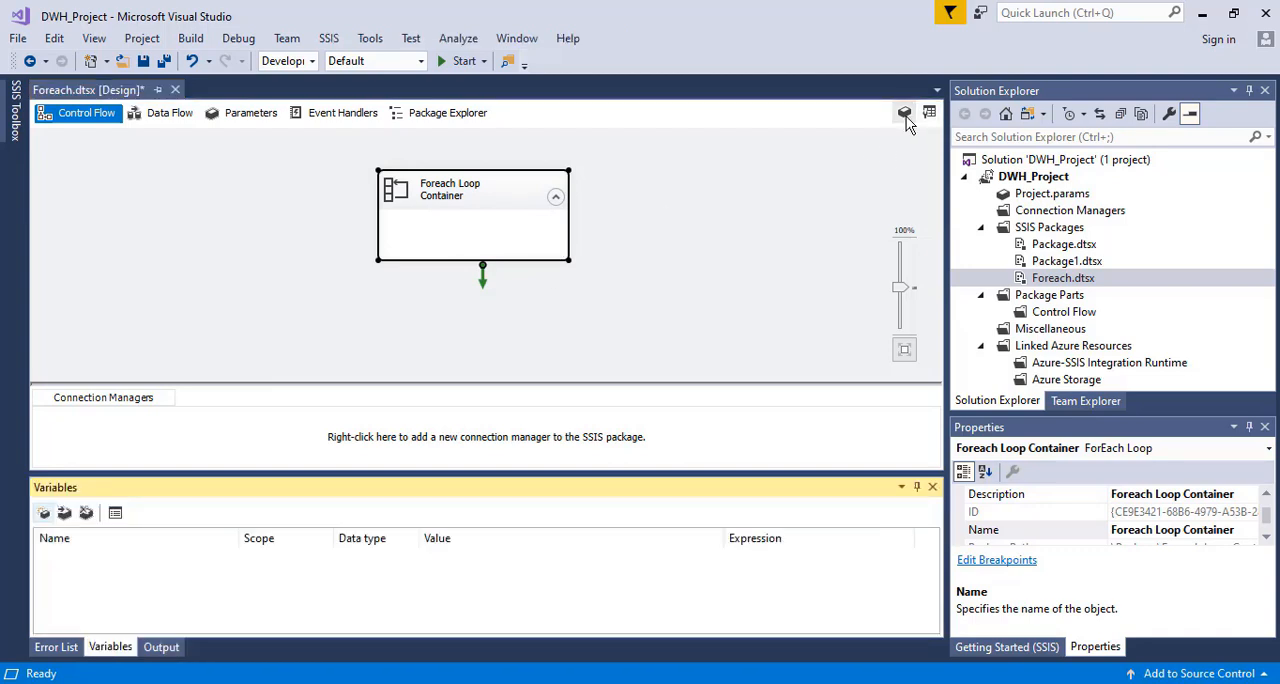
{"action": "left_click", "coordinate": [43, 512]}
{"action": "key", "text": "BackSpace"}
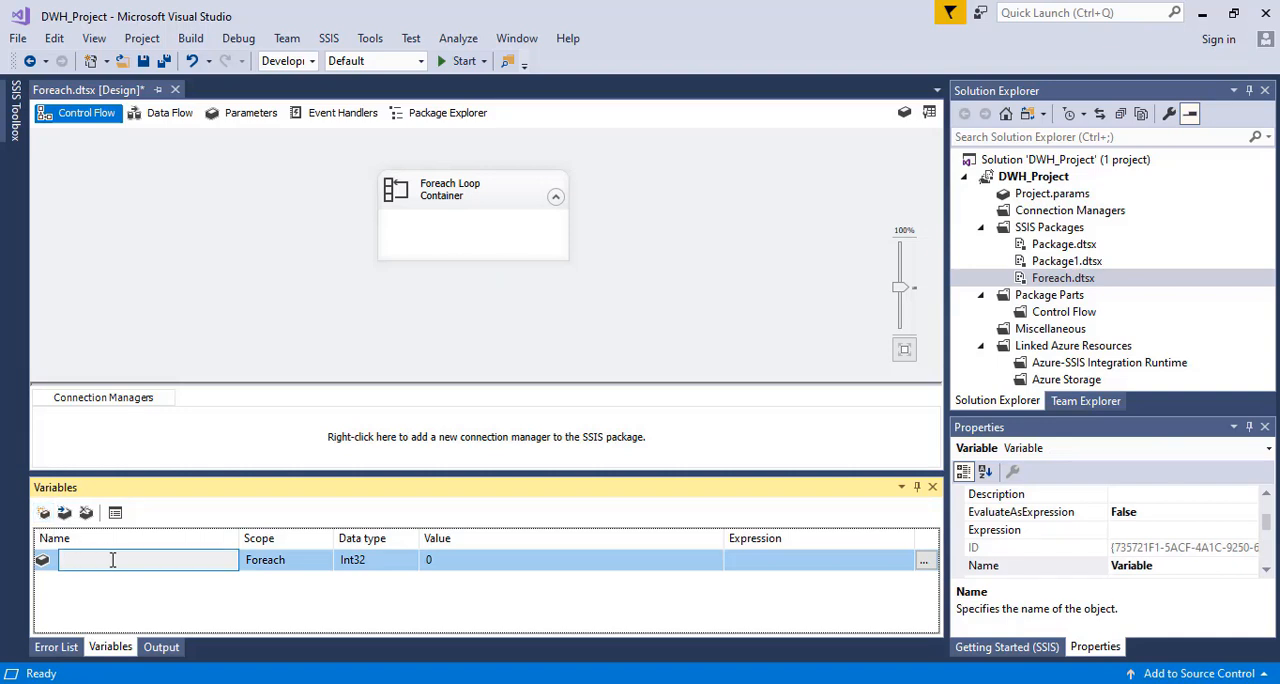
{"action": "type", "text": "Path"}
{"action": "left_click", "coordinate": [311, 565]}
{"action": "left_click", "coordinate": [378, 562]}
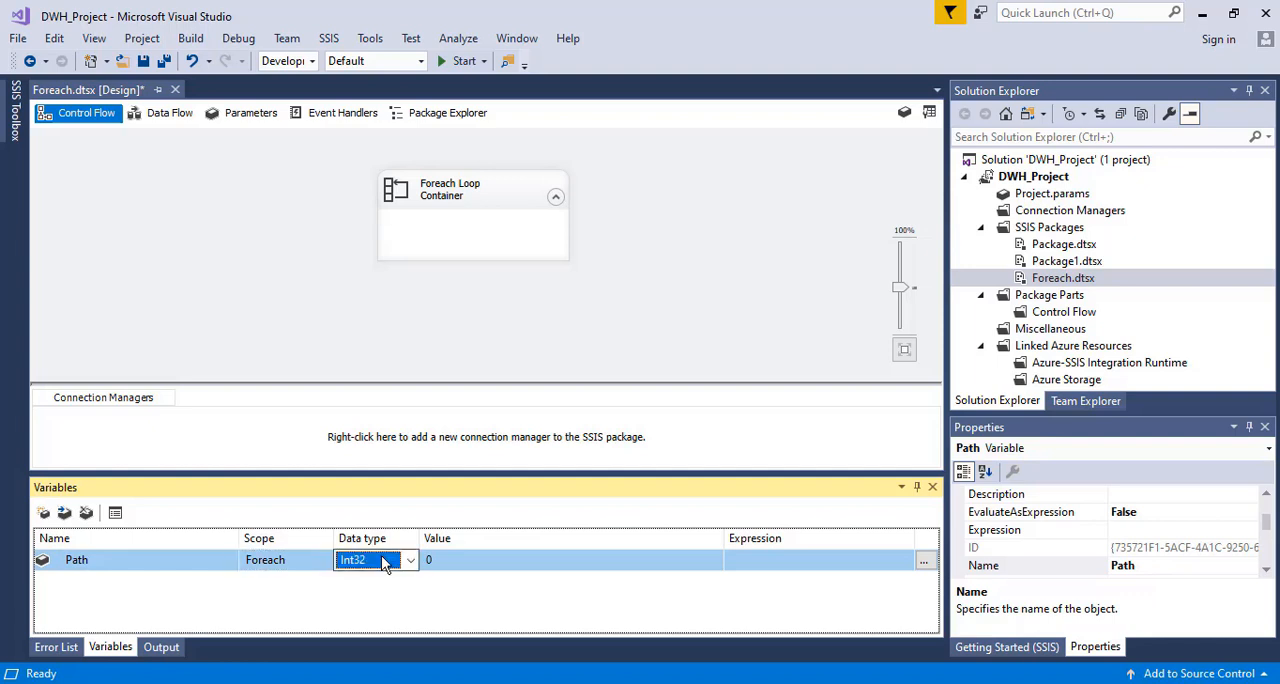
{"action": "left_click", "coordinate": [383, 562]}
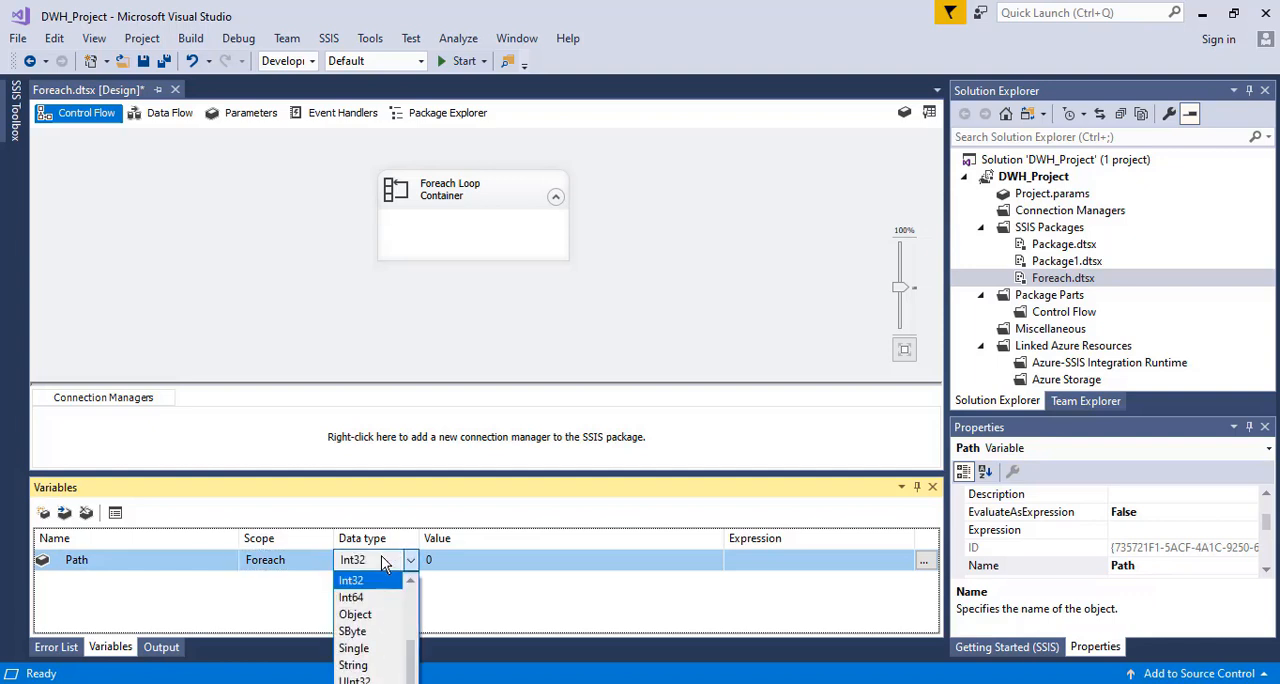
{"action": "left_click", "coordinate": [365, 666]}
Switch to File Explorer and copy the full path of Employees01.csv in the InputFiles folder
{"action": "left_click", "coordinate": [455, 566]}
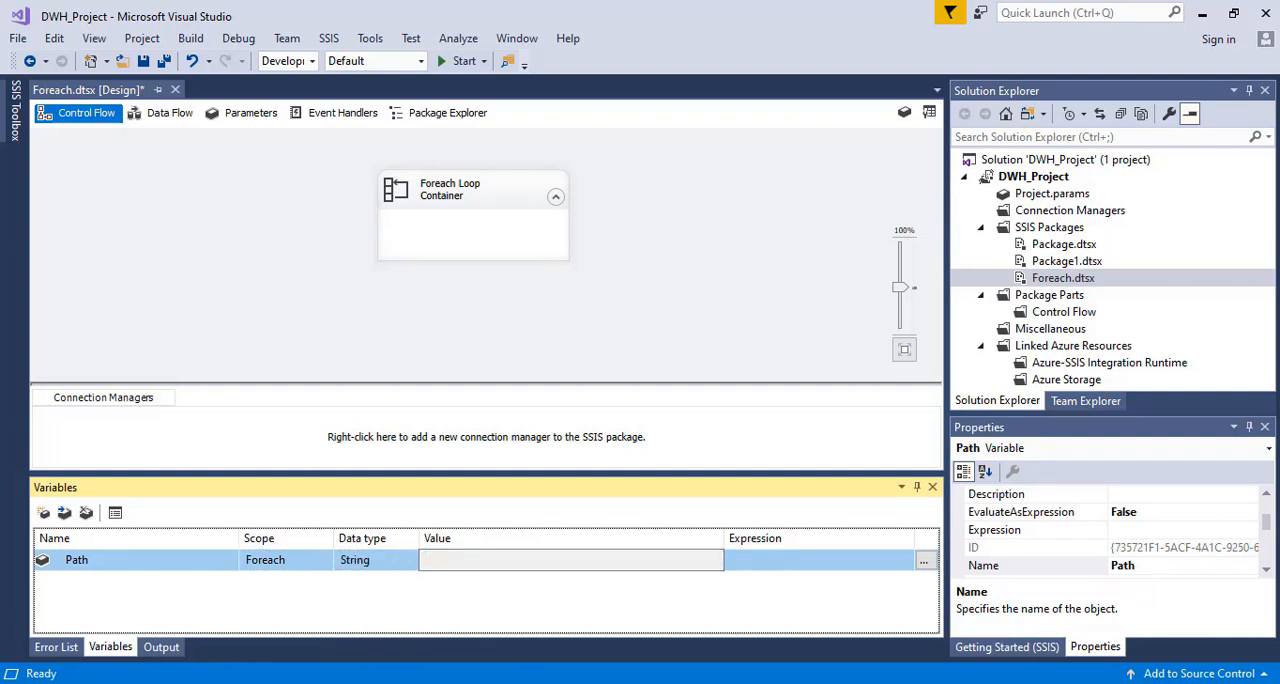
{"action": "key", "text": "alt+Tab"}
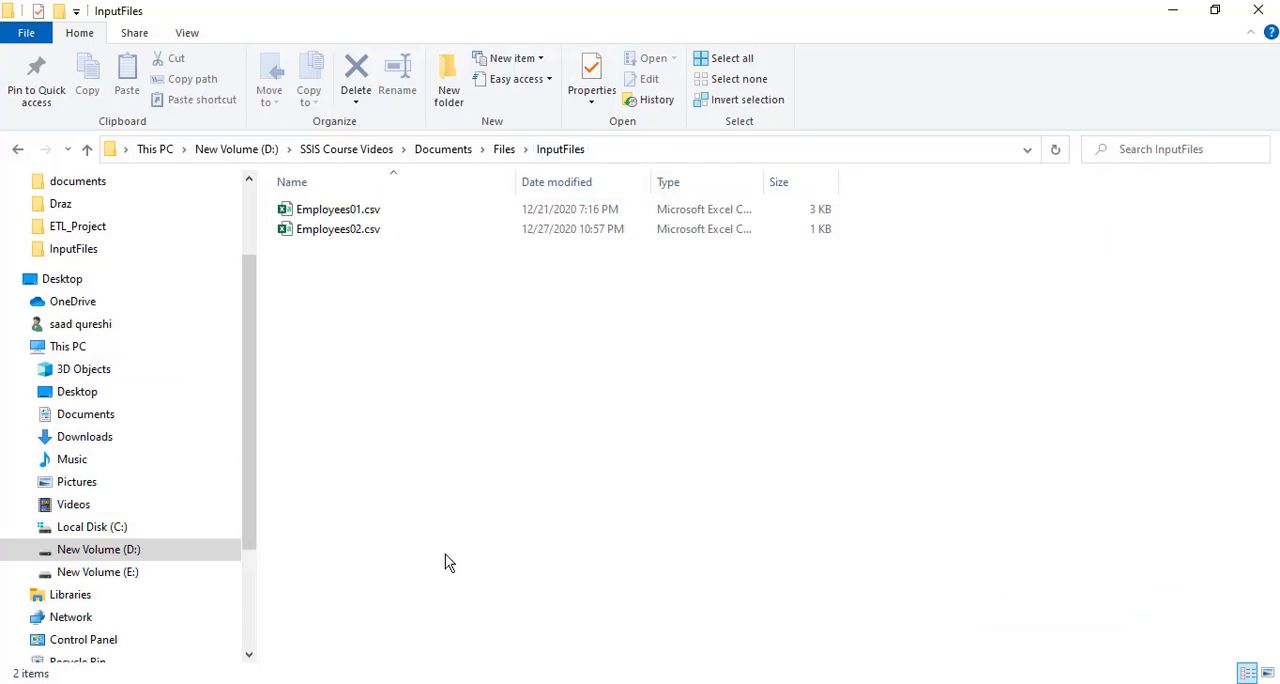
{"action": "left_click", "coordinate": [347, 211]}
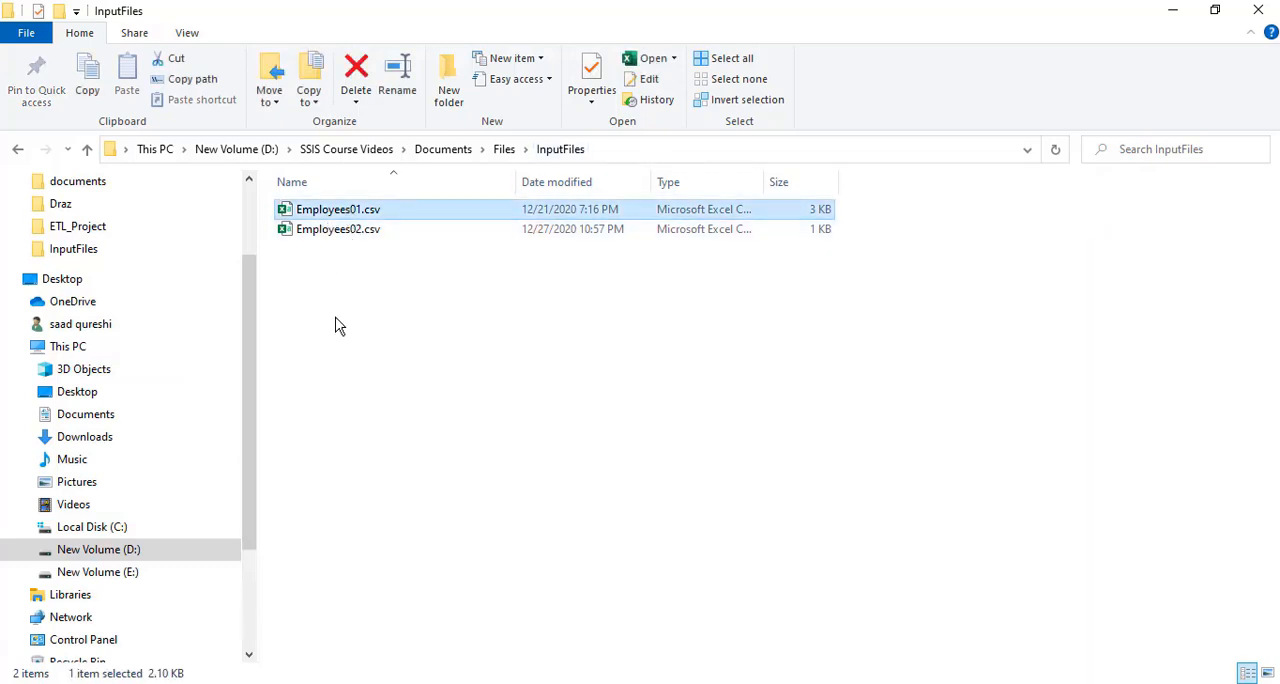
{"action": "right_click", "coordinate": [336, 222]}
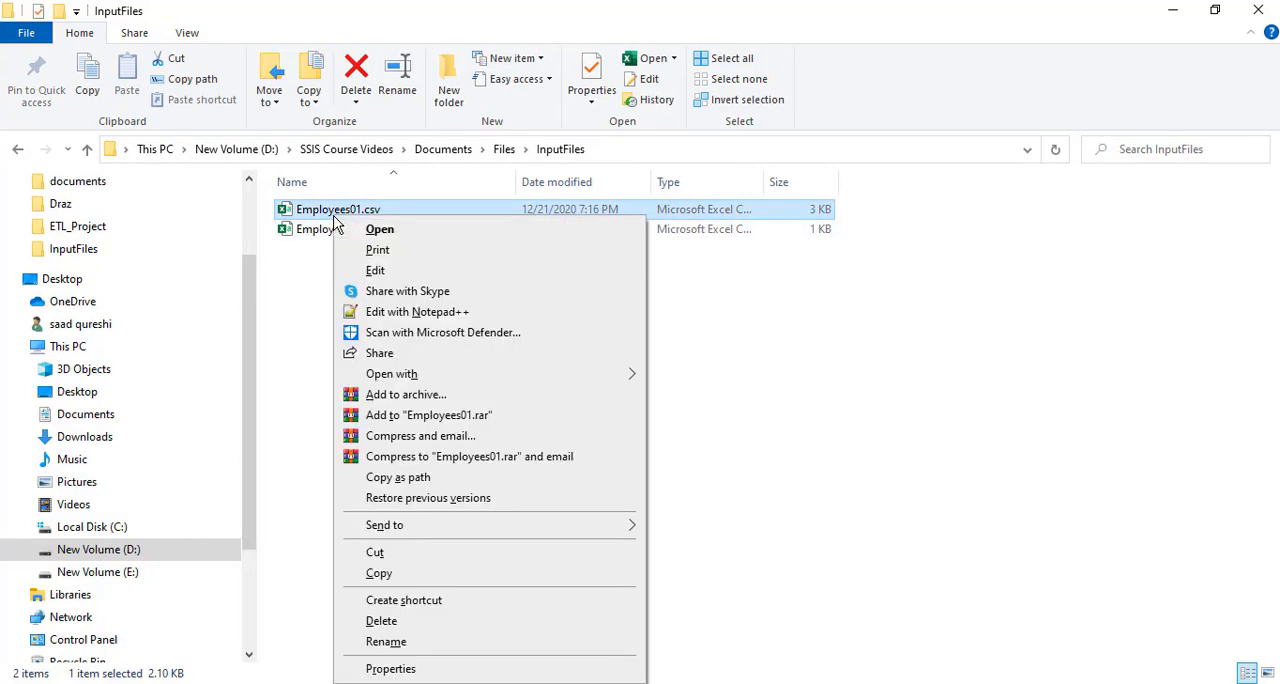
{"action": "left_click", "coordinate": [421, 479]}
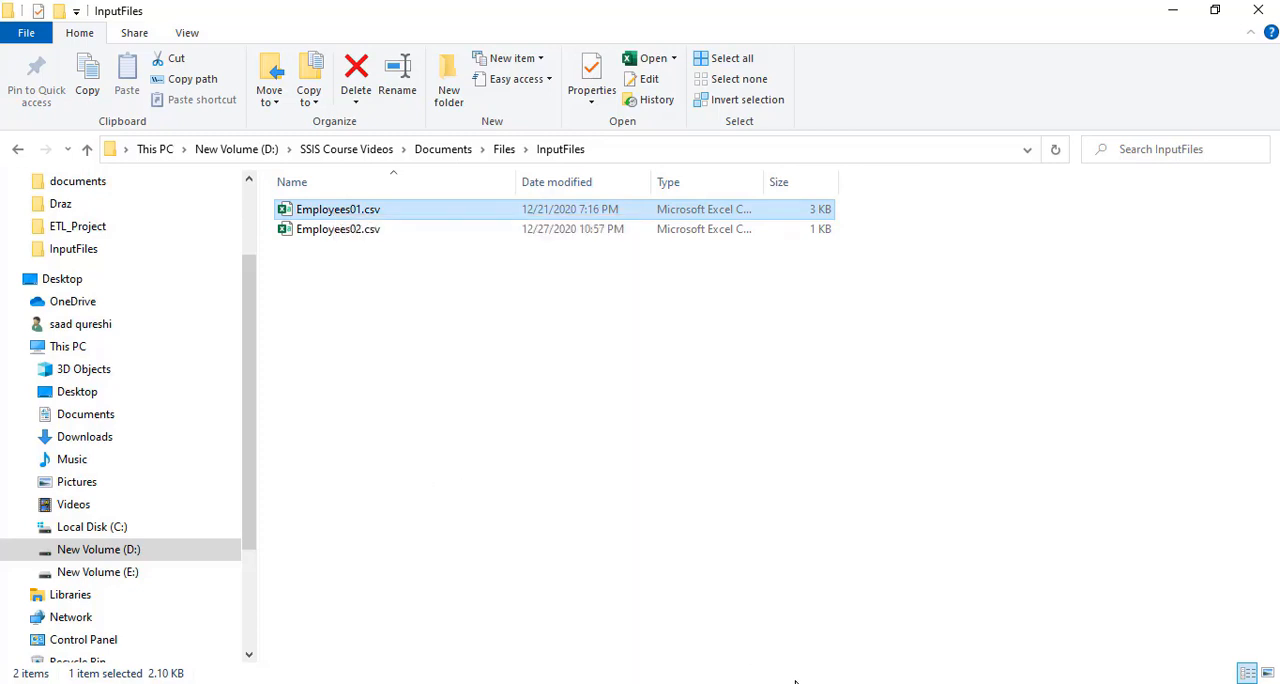
In Visual Studio, set the Path variable's value to the copied Employees01.csv path and remove its surrounding quotation marks
{"action": "key", "text": "alt+Tab"}
{"action": "left_click", "coordinate": [490, 568]}
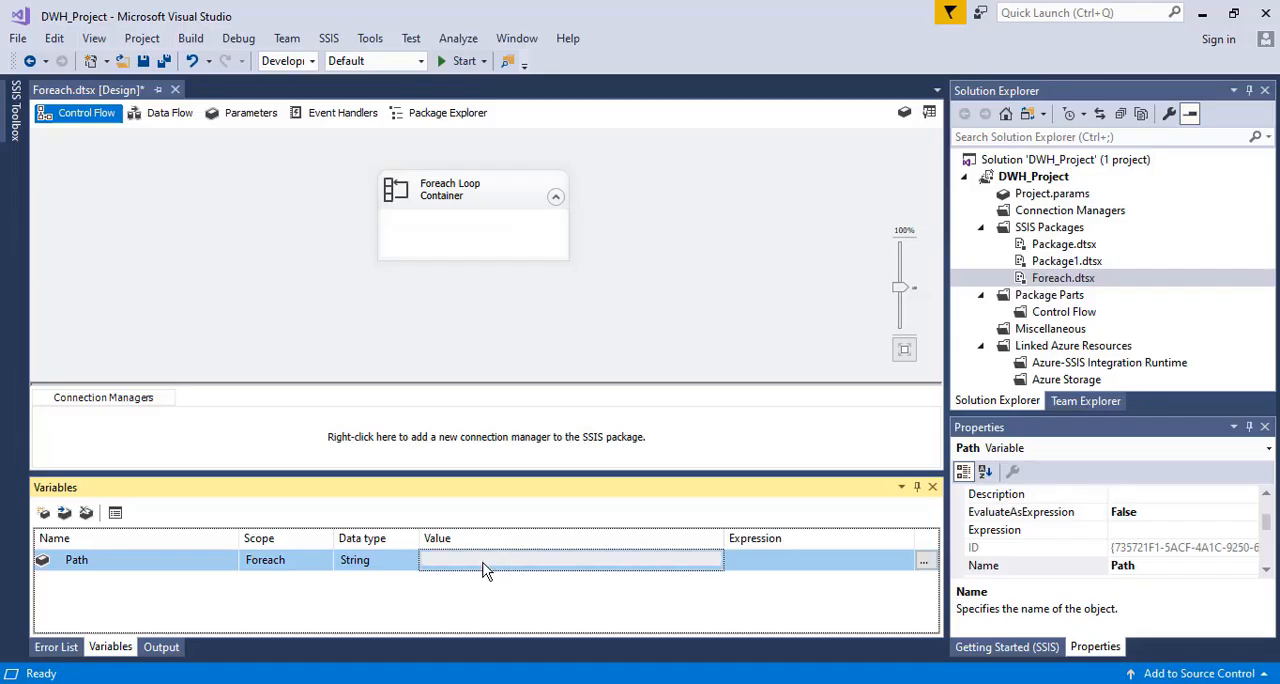
{"action": "key", "text": "ctrl+v"}
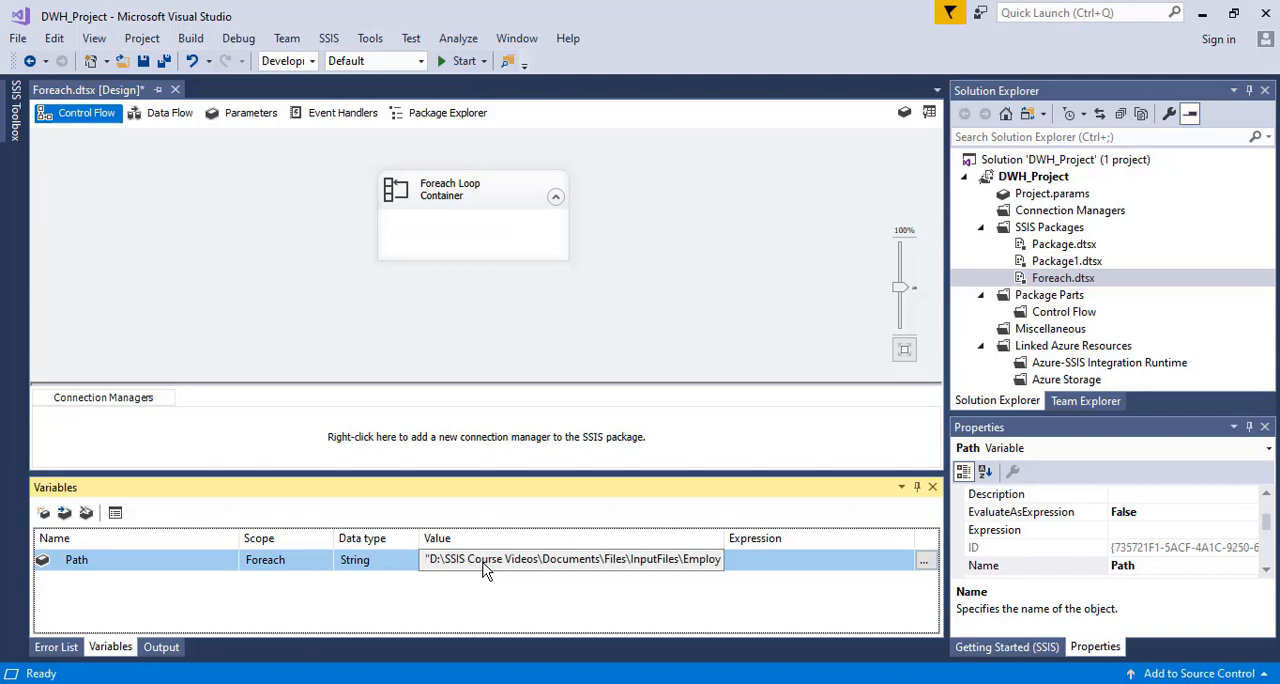
{"action": "key", "text": "BackSpace"}
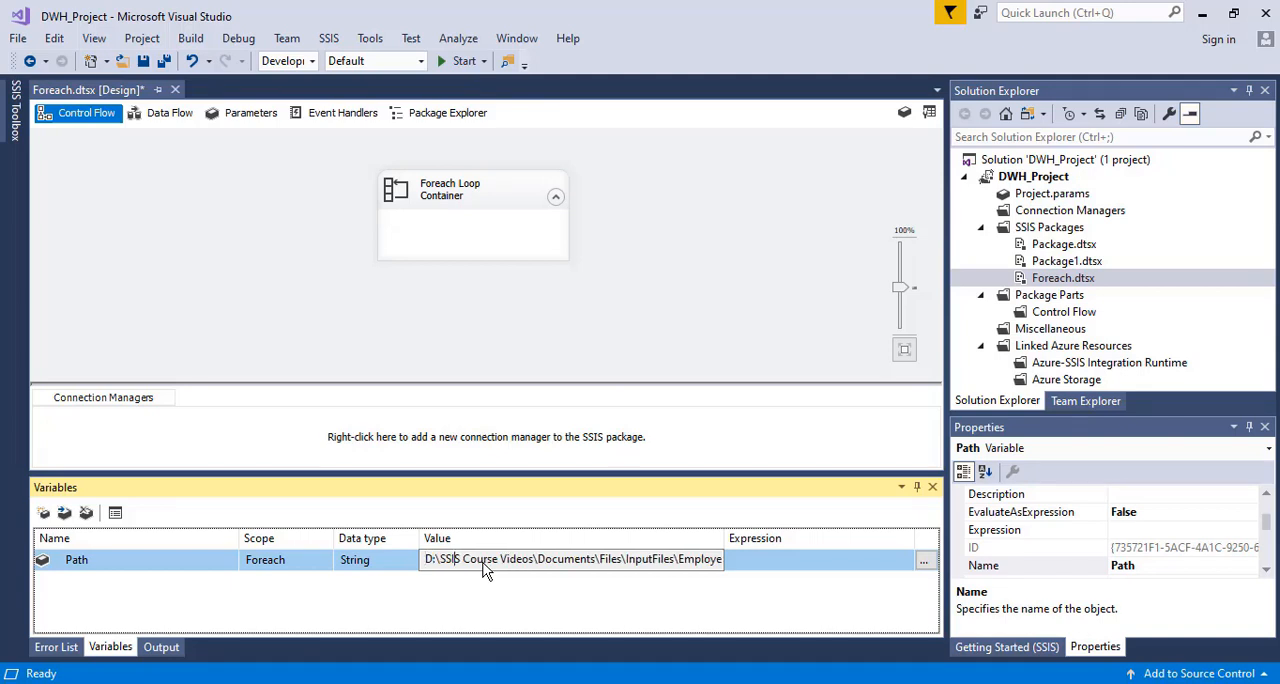
{"action": "key", "text": "Right"}
{"action": "key", "text": "Right"}
{"action": "key", "text": "Right"}
{"action": "key", "text": "Right"}
{"action": "key", "text": "Right"}
{"action": "key", "text": "Right"}
{"action": "key", "text": "Right"}
{"action": "key", "text": "Right"}
{"action": "key", "text": "Right"}
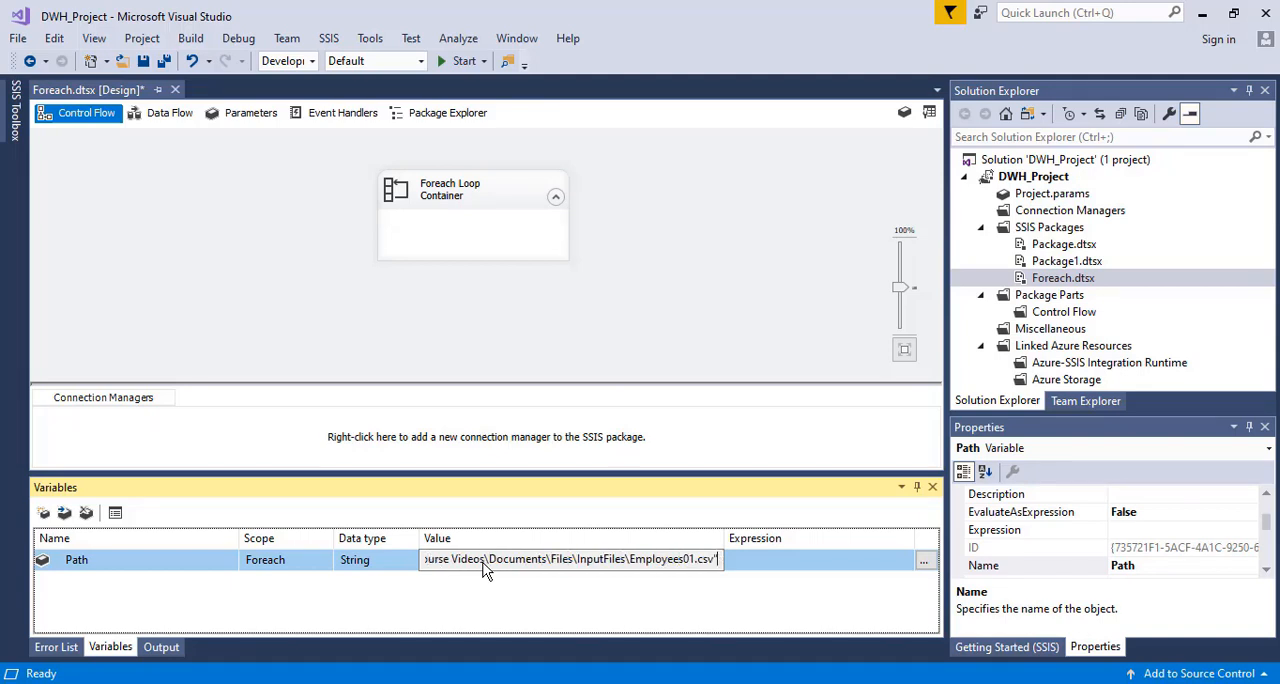
{"action": "key", "text": "BackSpace"}
{"action": "left_click", "coordinate": [283, 292]}
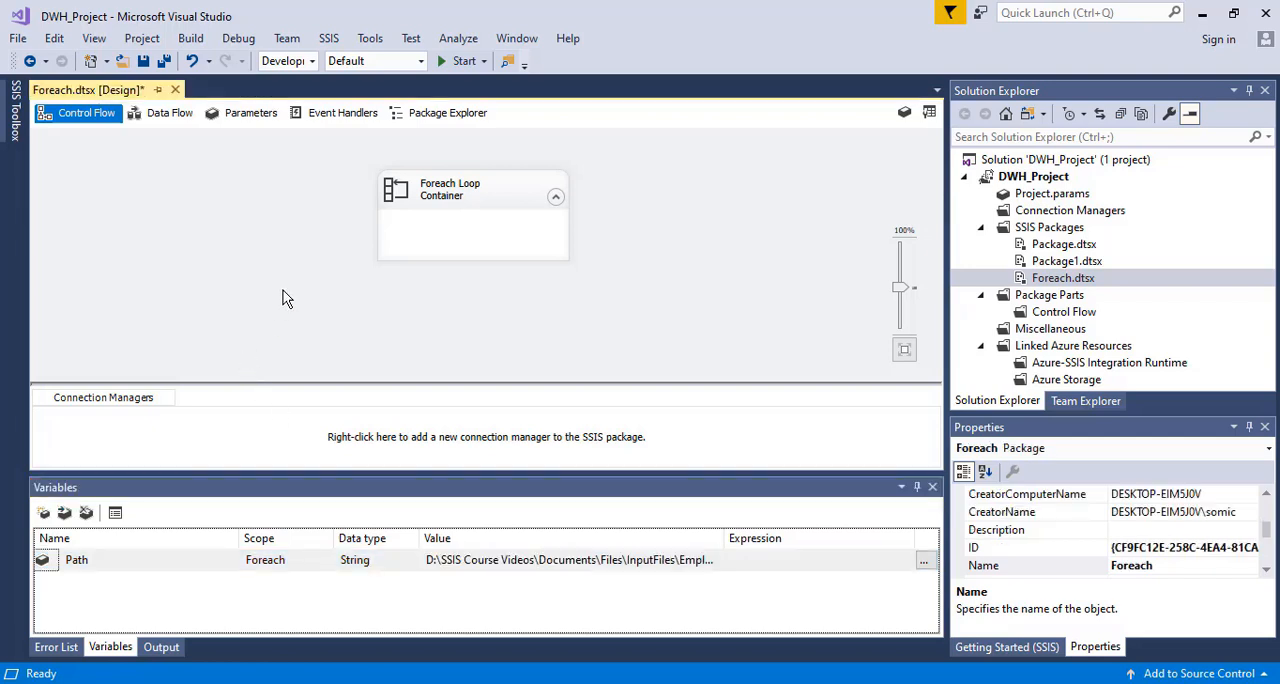
Edit the Foreach Loop Container and set its collection enumerator to Foreach File Enumerator
{"action": "double_click", "coordinate": [430, 189]}
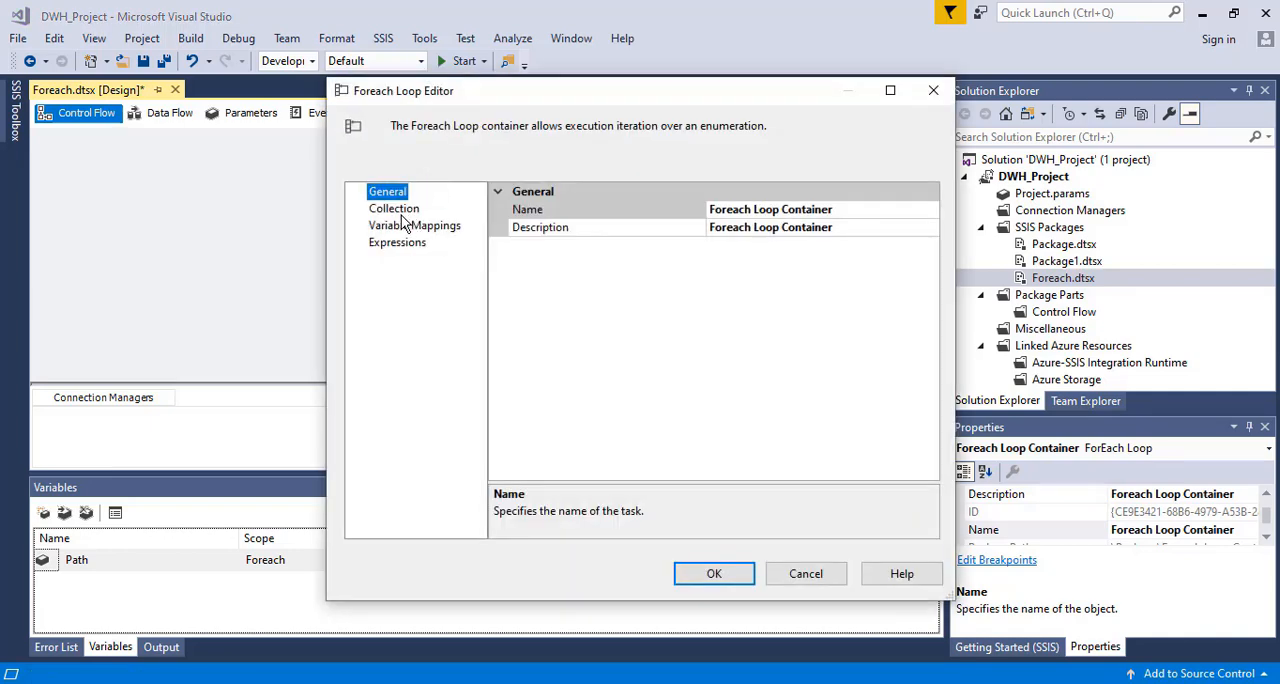
{"action": "left_click", "coordinate": [395, 209]}
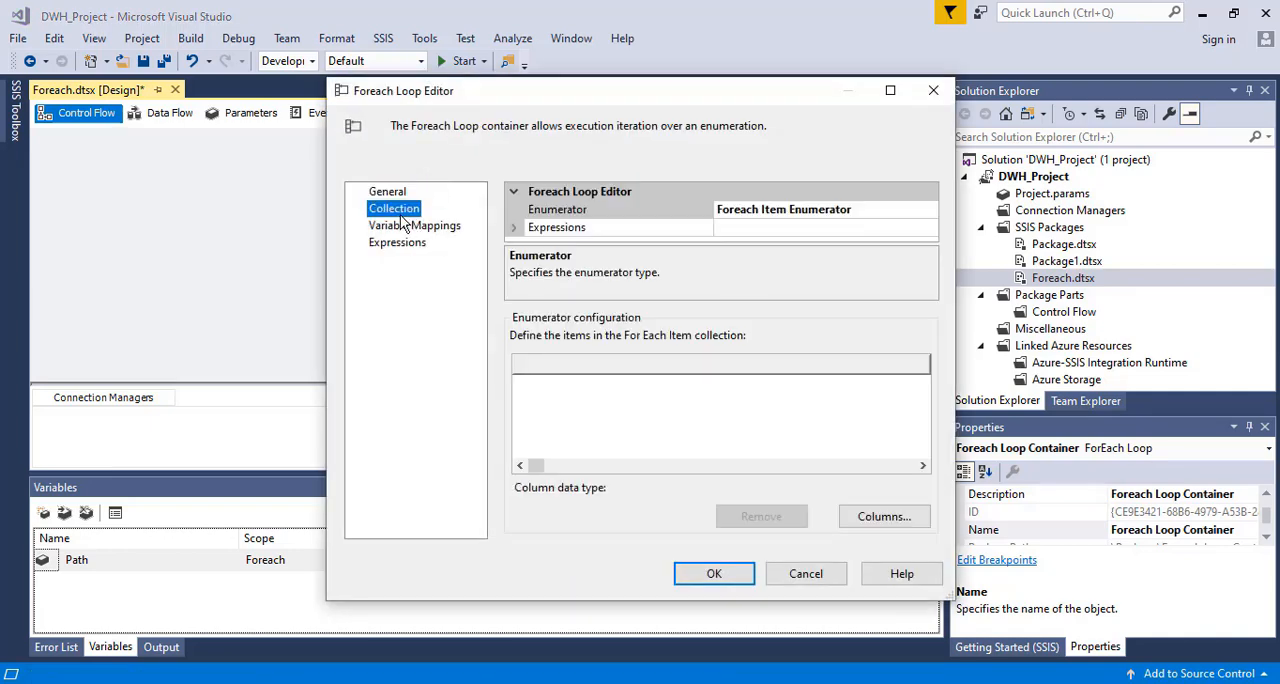
{"action": "left_click", "coordinate": [831, 228]}
{"action": "left_click", "coordinate": [855, 211]}
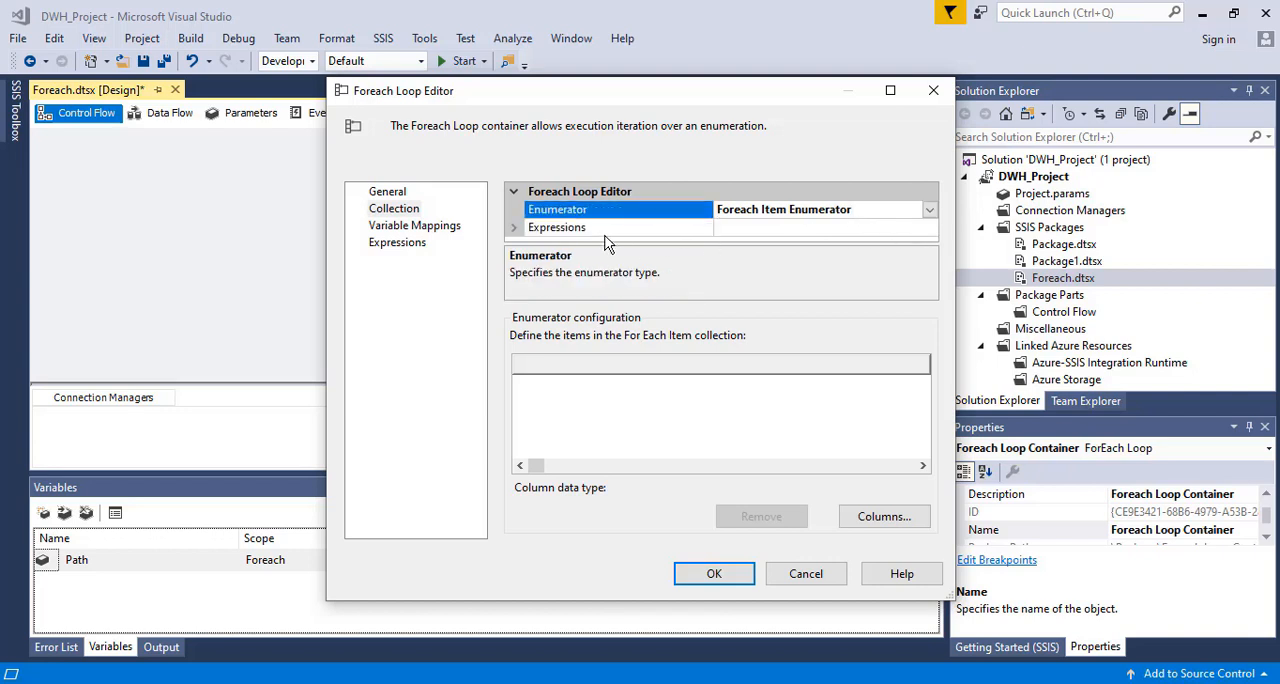
{"action": "left_click", "coordinate": [930, 210]}
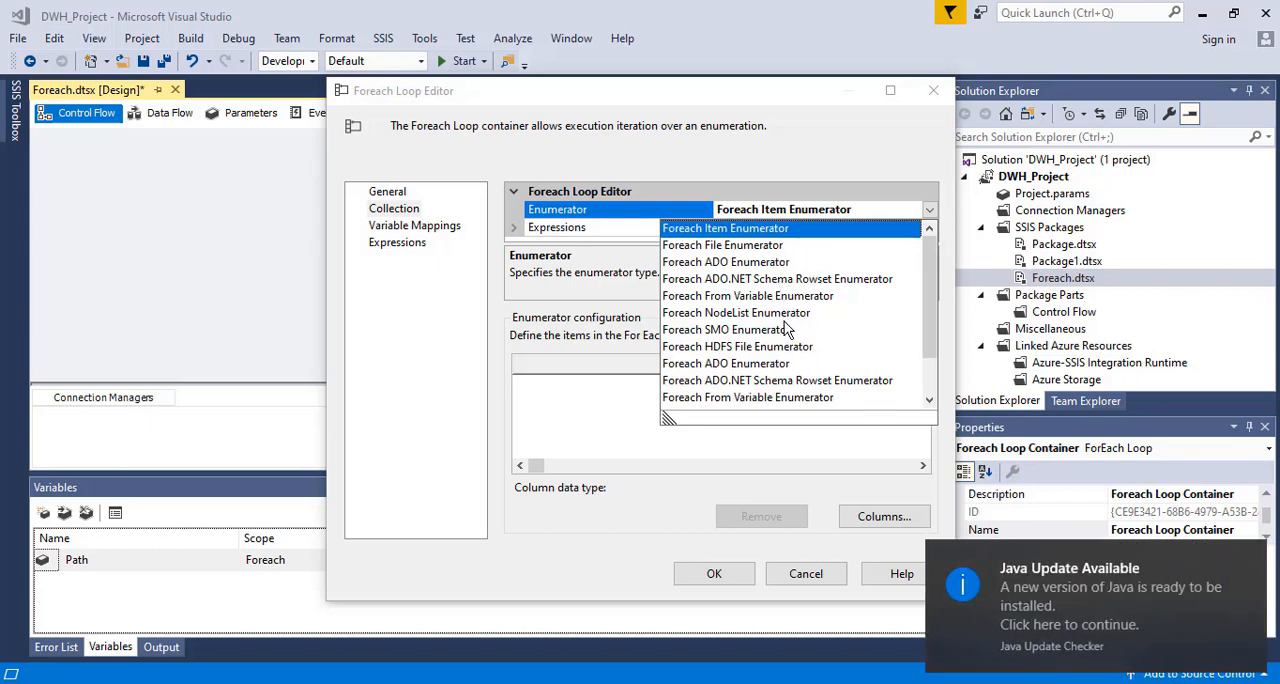
{"action": "left_click", "coordinate": [1250, 560]}
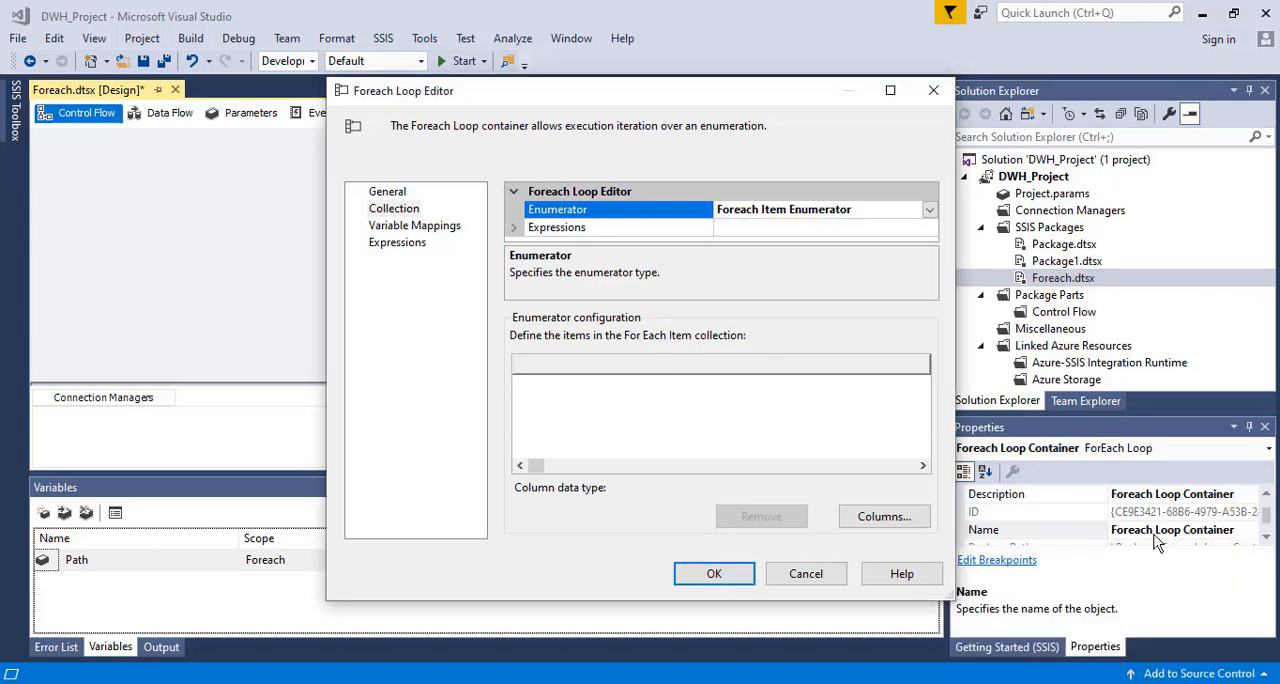
{"action": "left_click", "coordinate": [930, 210]}
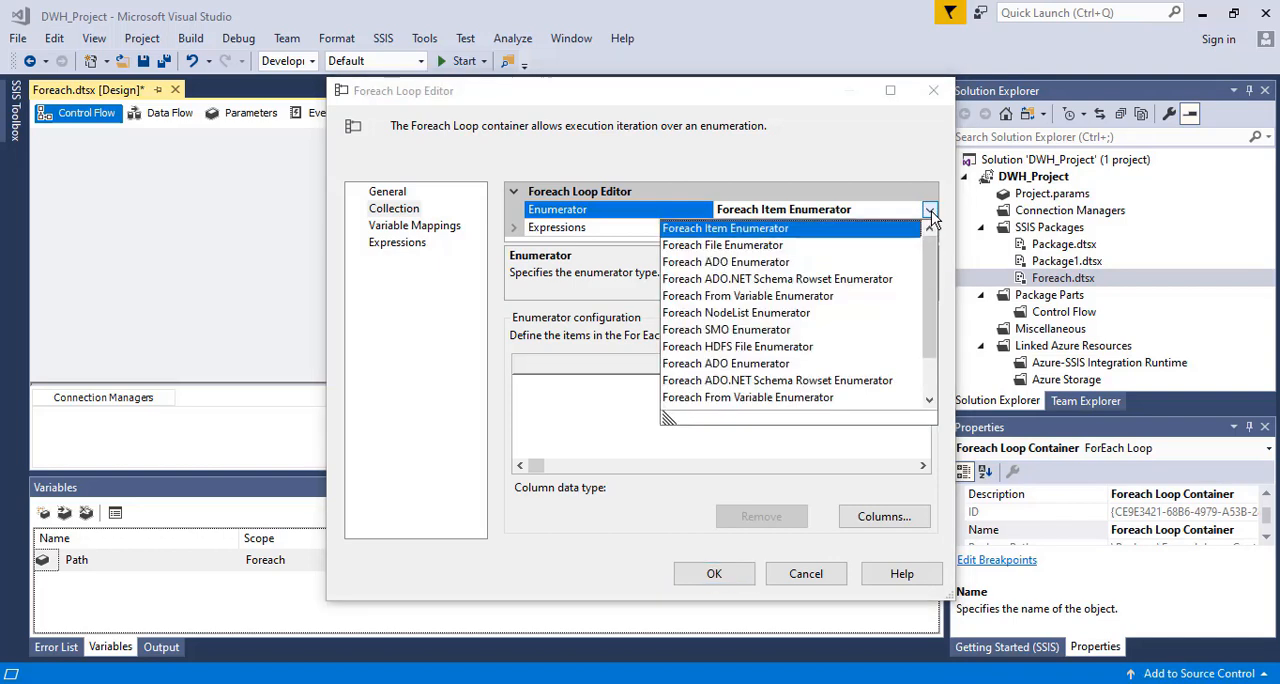
{"action": "left_click", "coordinate": [737, 249]}
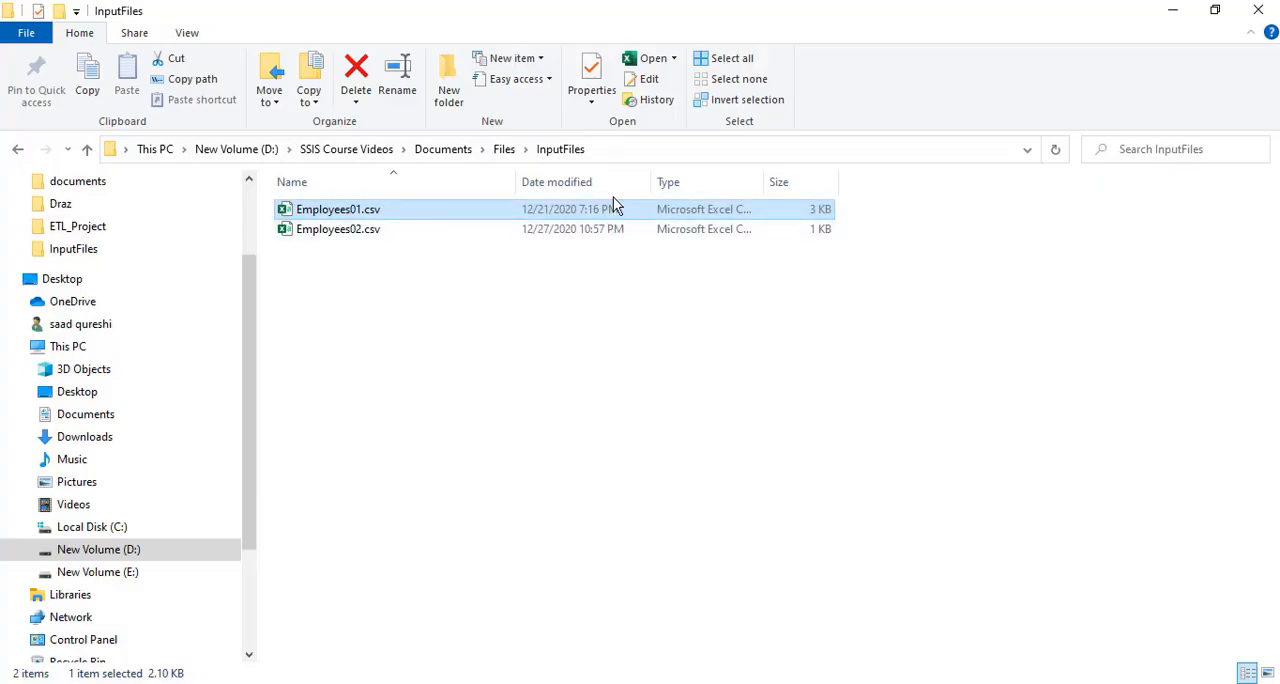
Copy the InputFiles folder's path, D:\SSIS Course Videos\Documents\Files\InputFiles, from File Explorer
{"action": "left_click", "coordinate": [606, 150]}
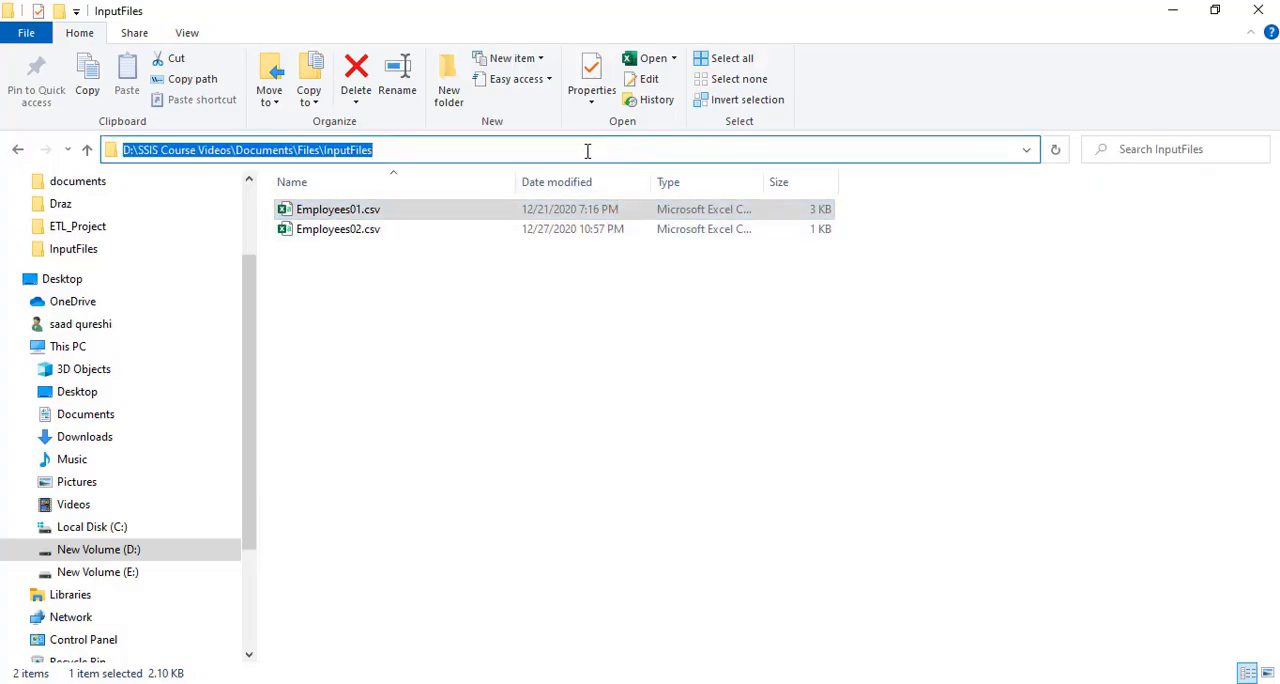
{"action": "right_click", "coordinate": [588, 150]}
{"action": "left_click", "coordinate": [625, 209]}
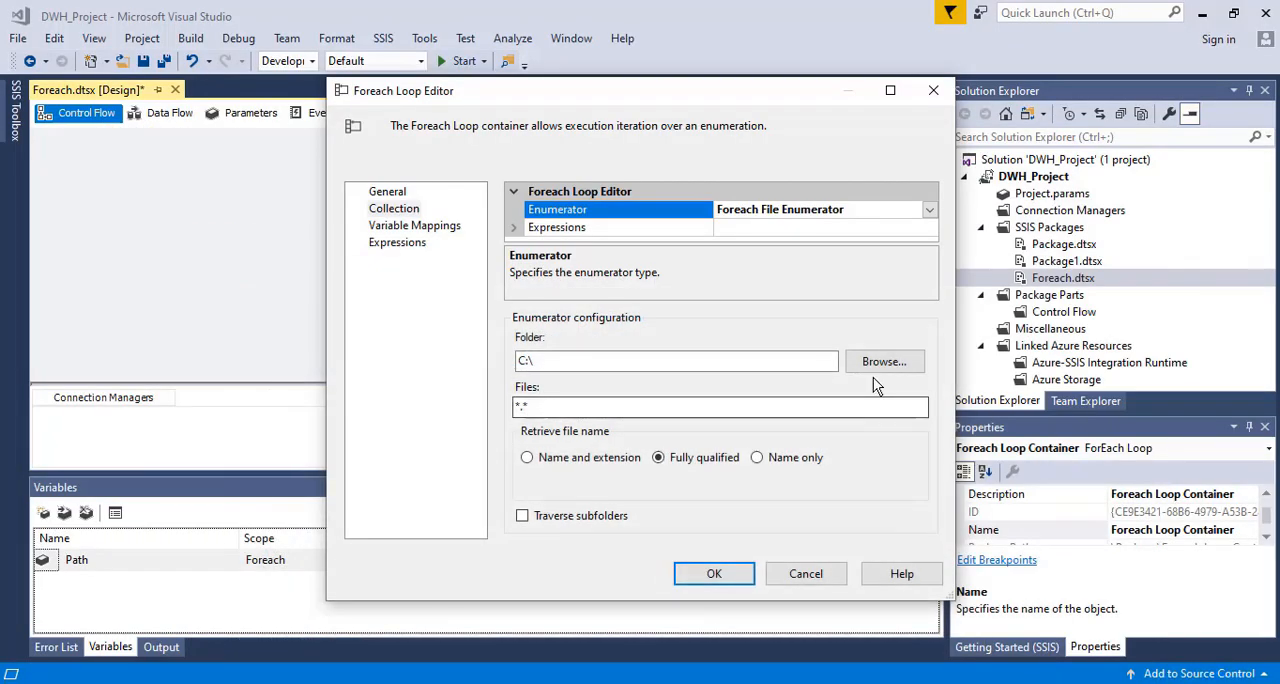
{"action": "left_click", "coordinate": [875, 362]}
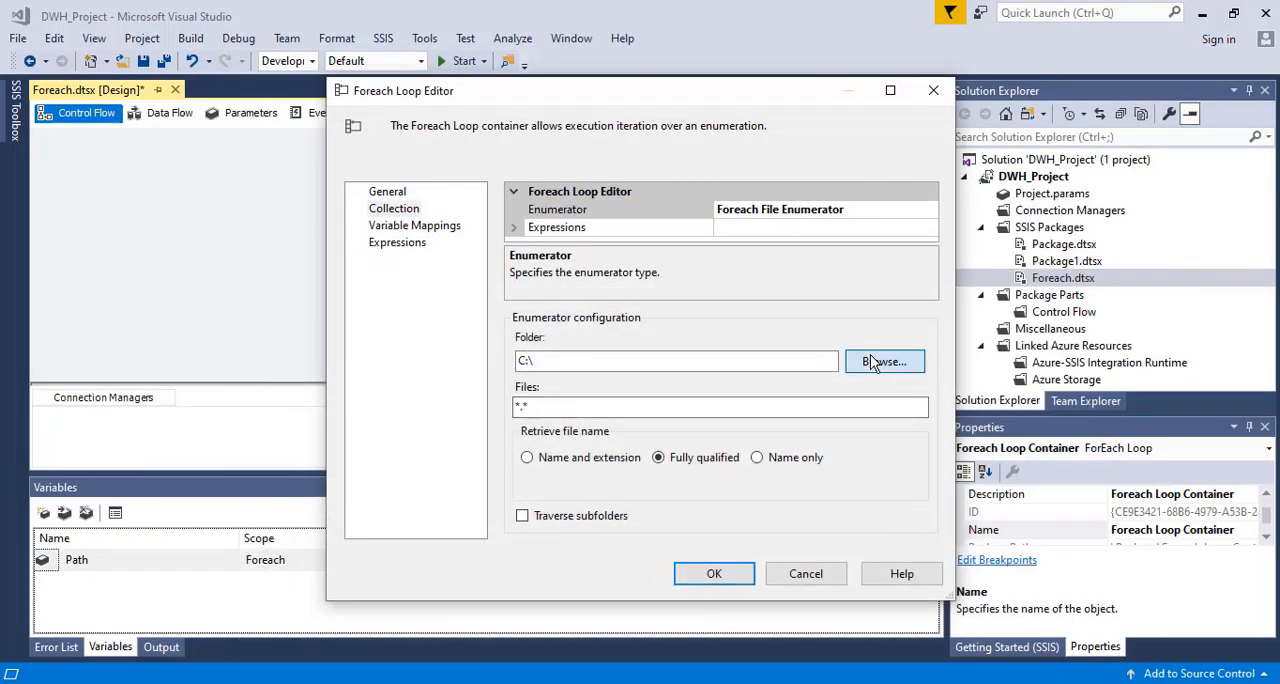
{"action": "left_click_drag", "start_coordinate": [770, 350], "coordinate": [769, 381]}
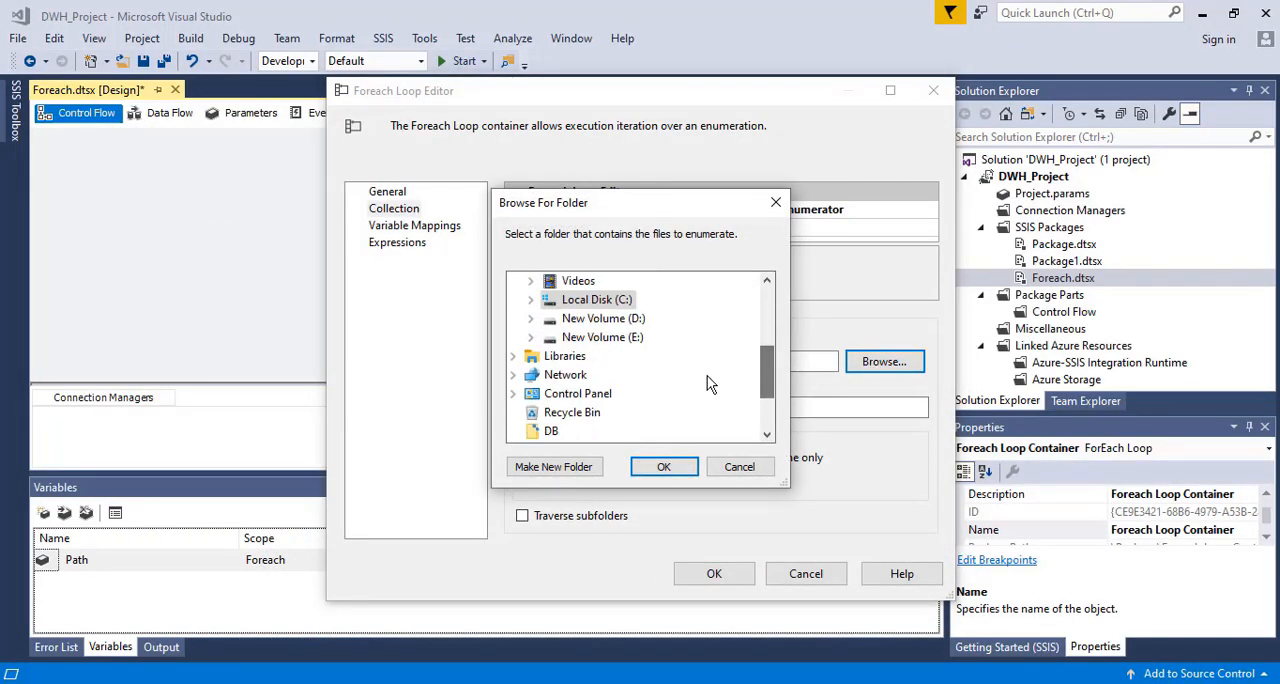
{"action": "left_click", "coordinate": [530, 320]}
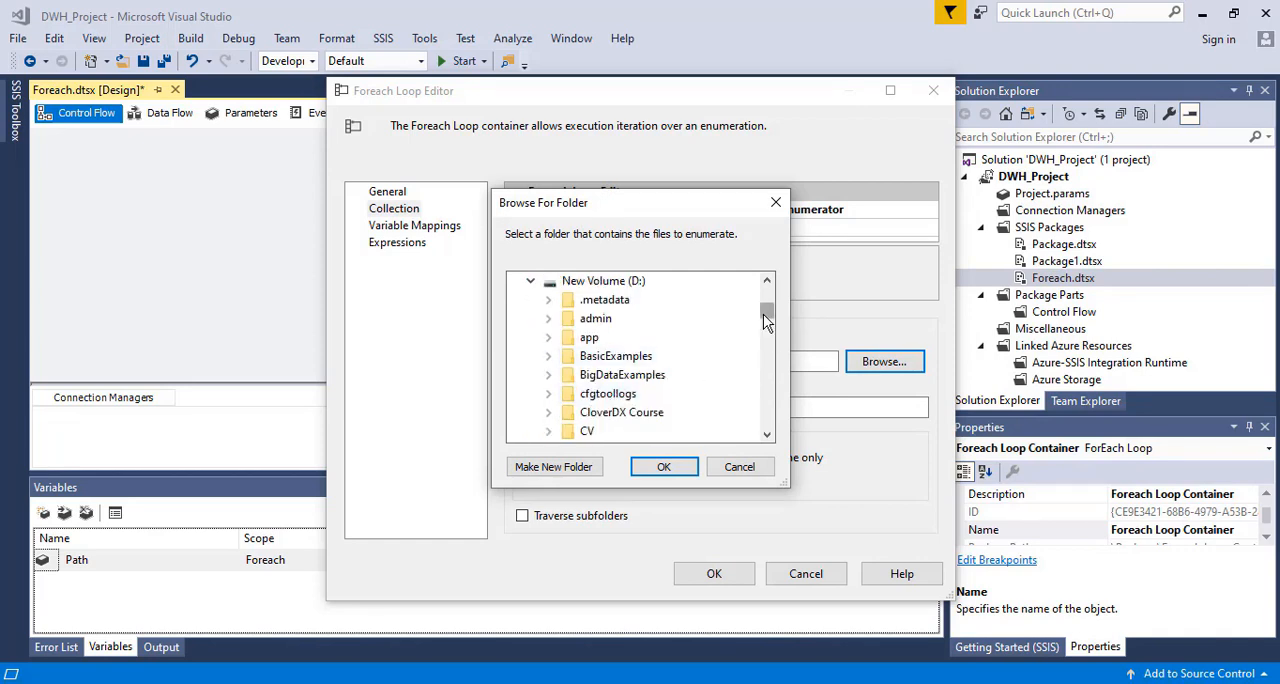
{"action": "left_click_drag", "start_coordinate": [763, 314], "coordinate": [755, 418]}
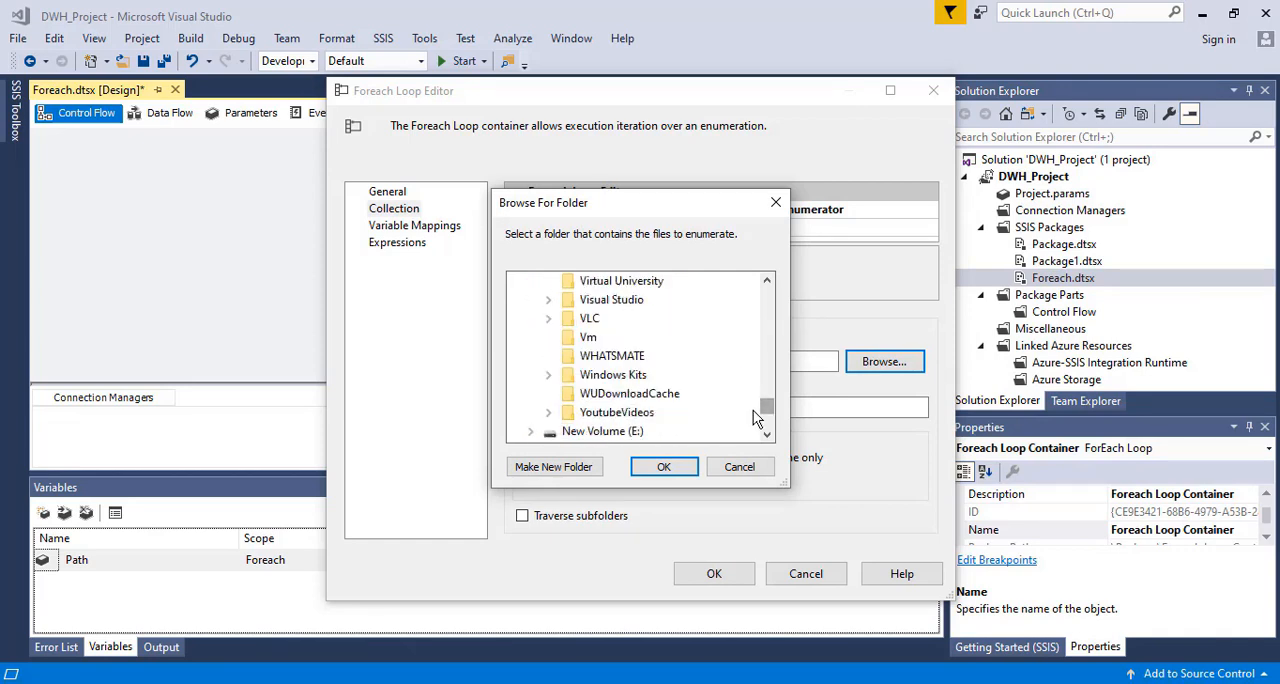
{"action": "left_click", "coordinate": [739, 467]}
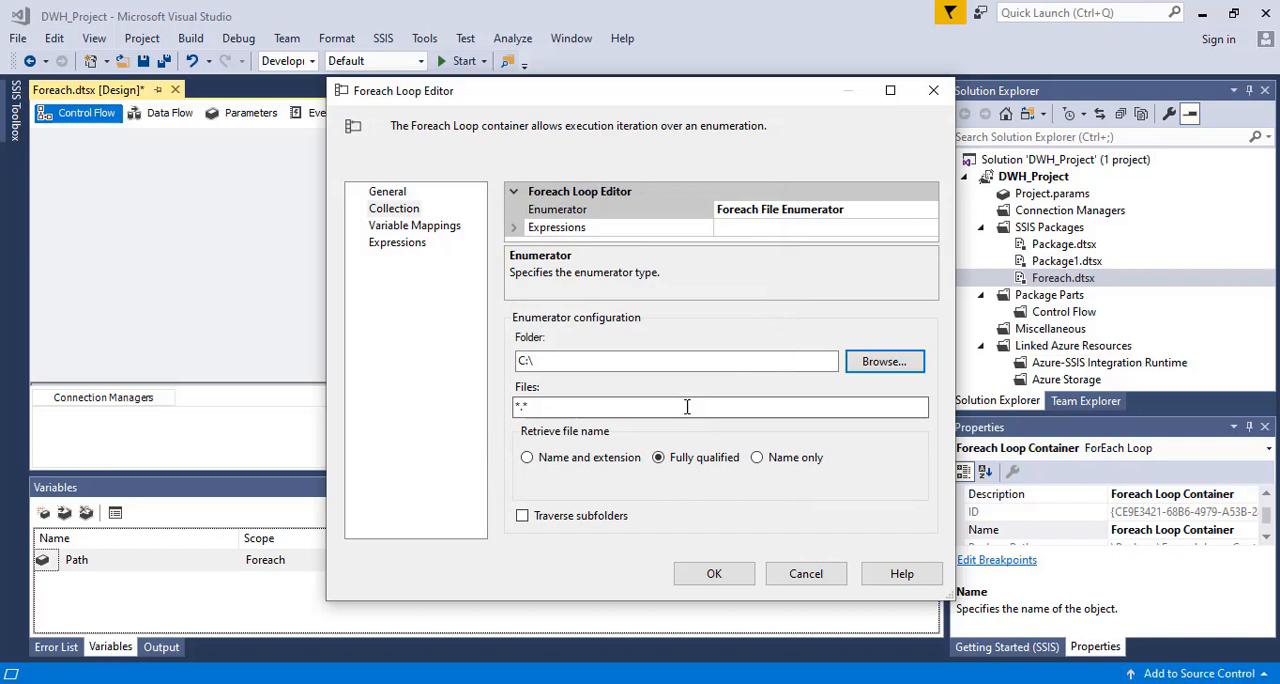
Set the file enumerator's folder to D:\SSIS Course Videos\Documents\Files\InputFiles, keeping the *.* file filter
{"action": "left_click", "coordinate": [635, 362]}
{"action": "key", "text": "ctrl+v"}
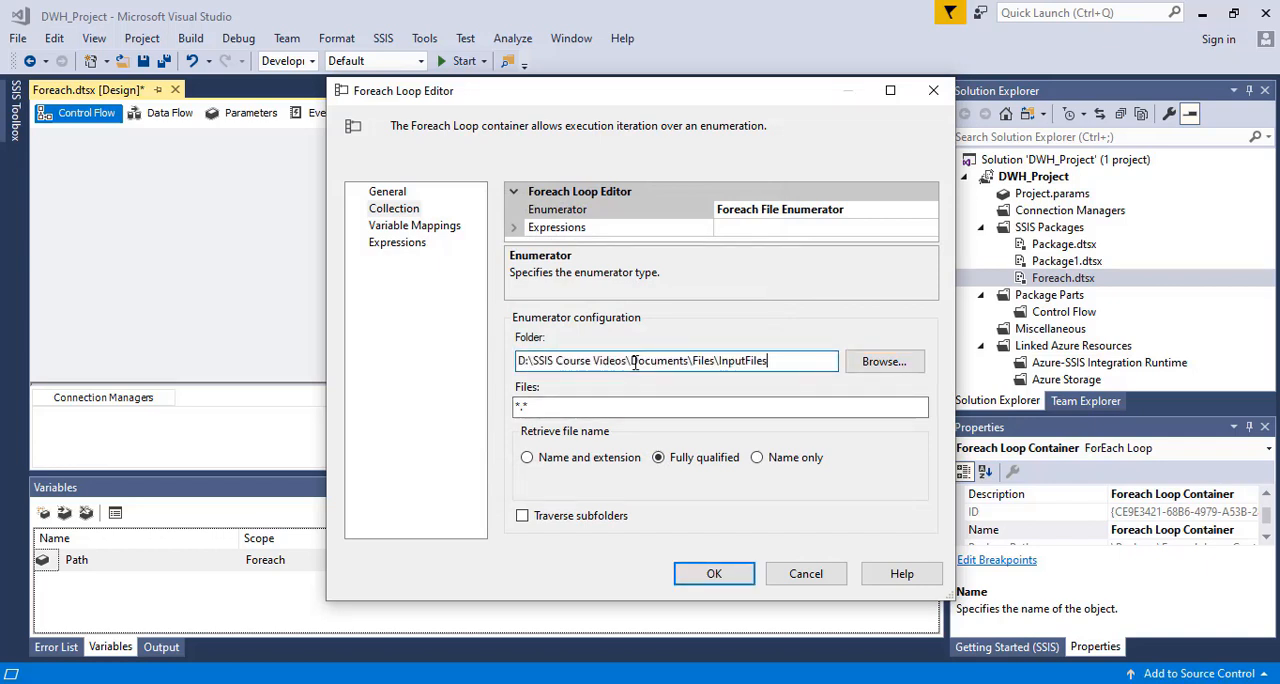
{"action": "left_click", "coordinate": [552, 409]}
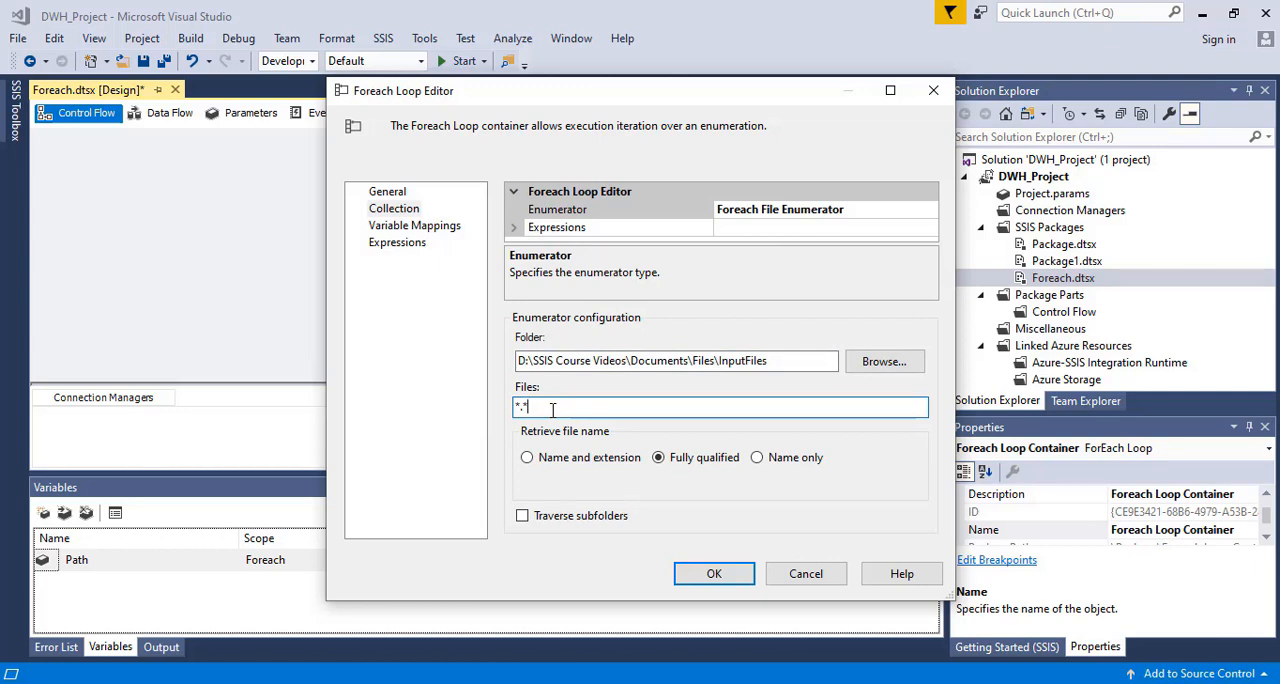
{"action": "mouse_move", "coordinate": [574, 683]}
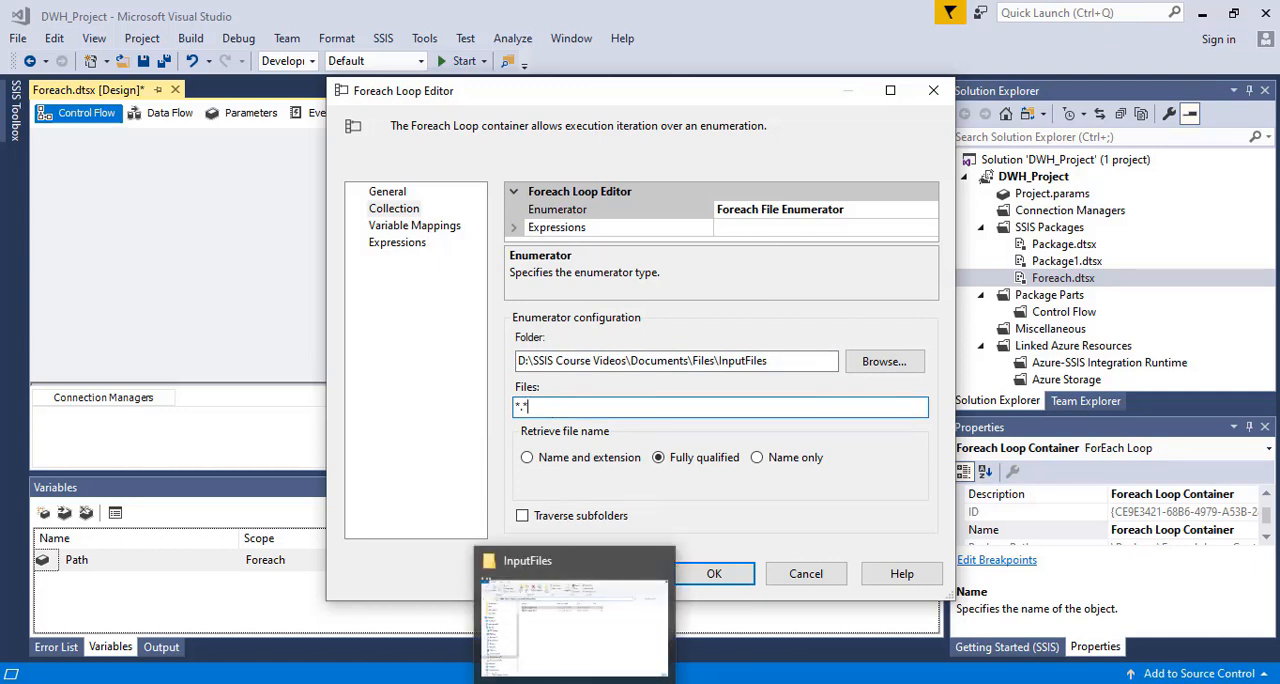
{"action": "left_click", "coordinate": [1000, 683]}
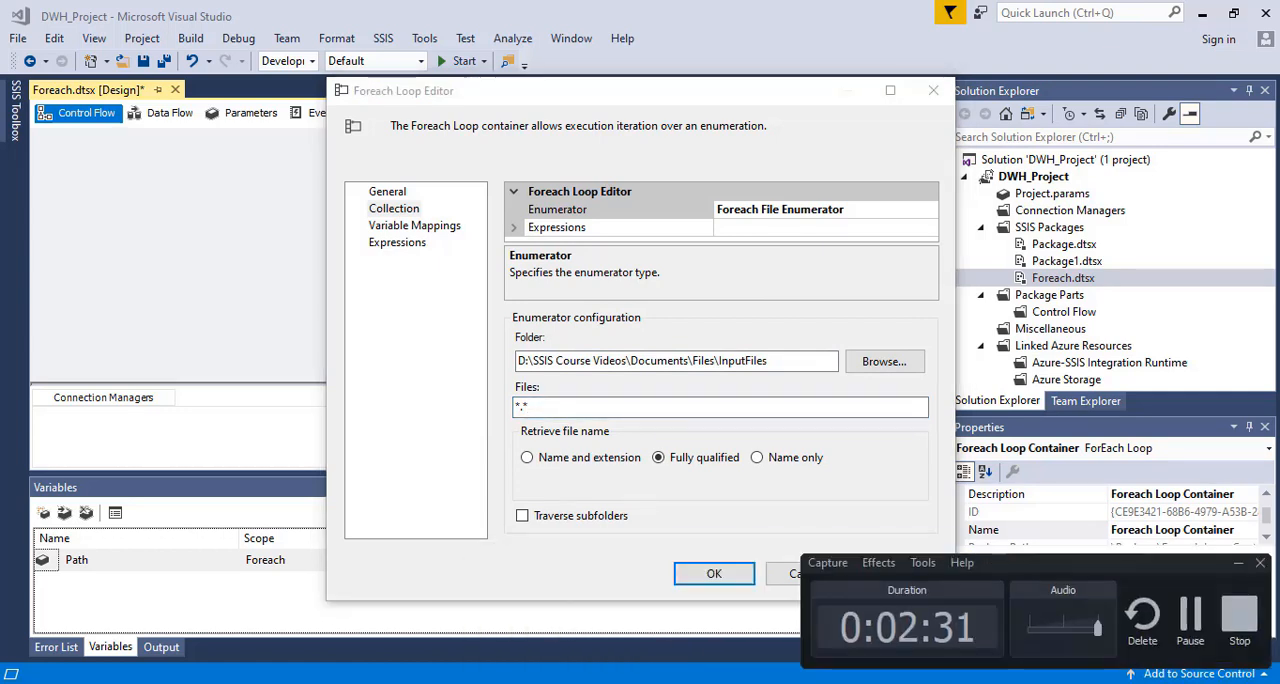
{"action": "left_click", "coordinate": [1197, 633]}
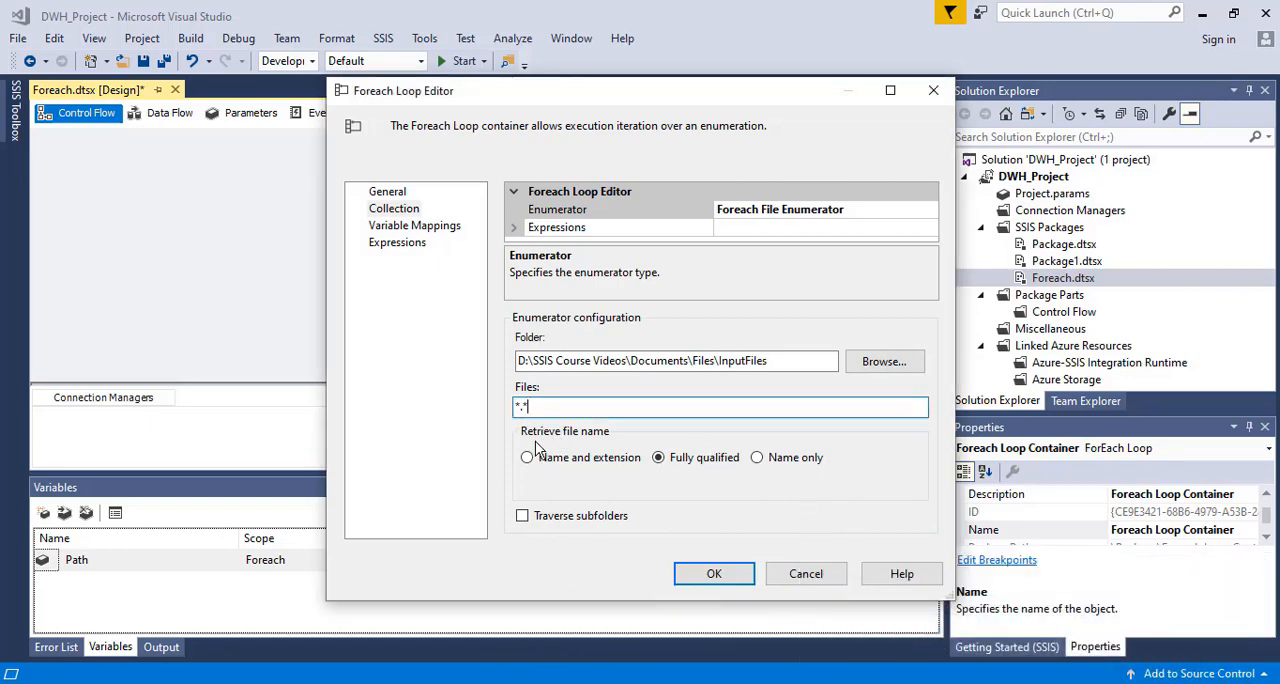
Compare the files in the InputFiles folder with the loop's file filter and file name retrieval options
{"action": "left_click", "coordinate": [566, 683]}
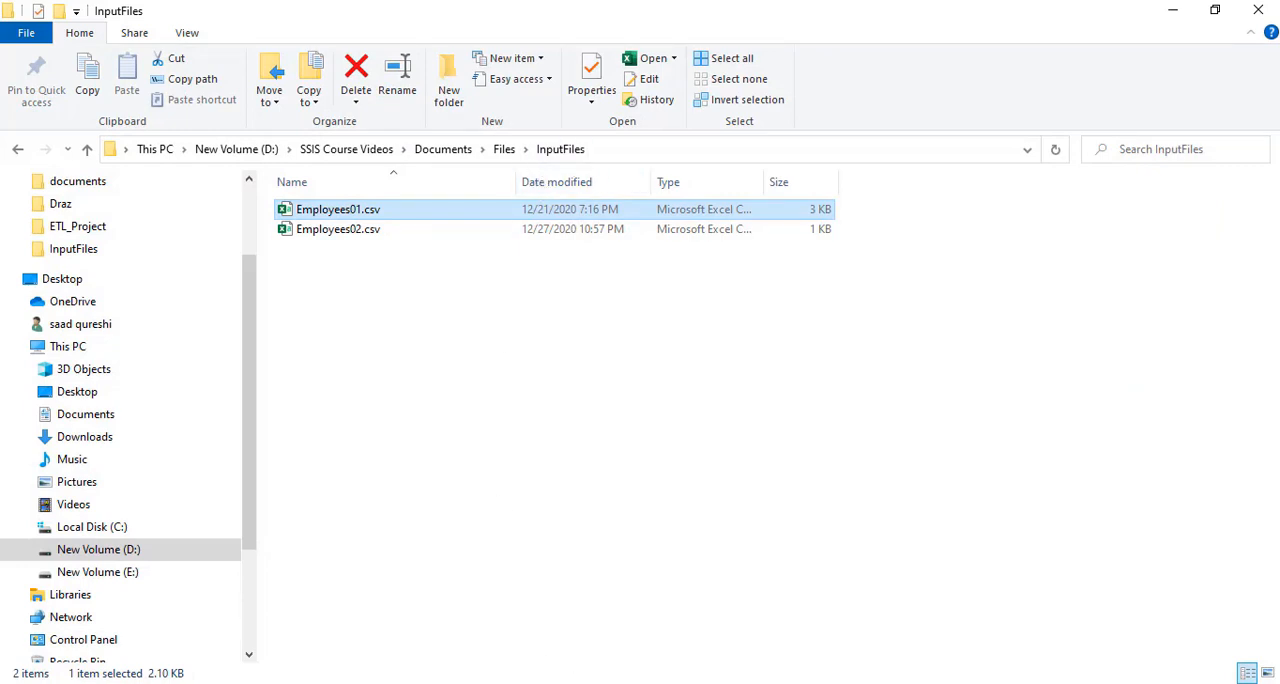
{"action": "left_click", "coordinate": [572, 683]}
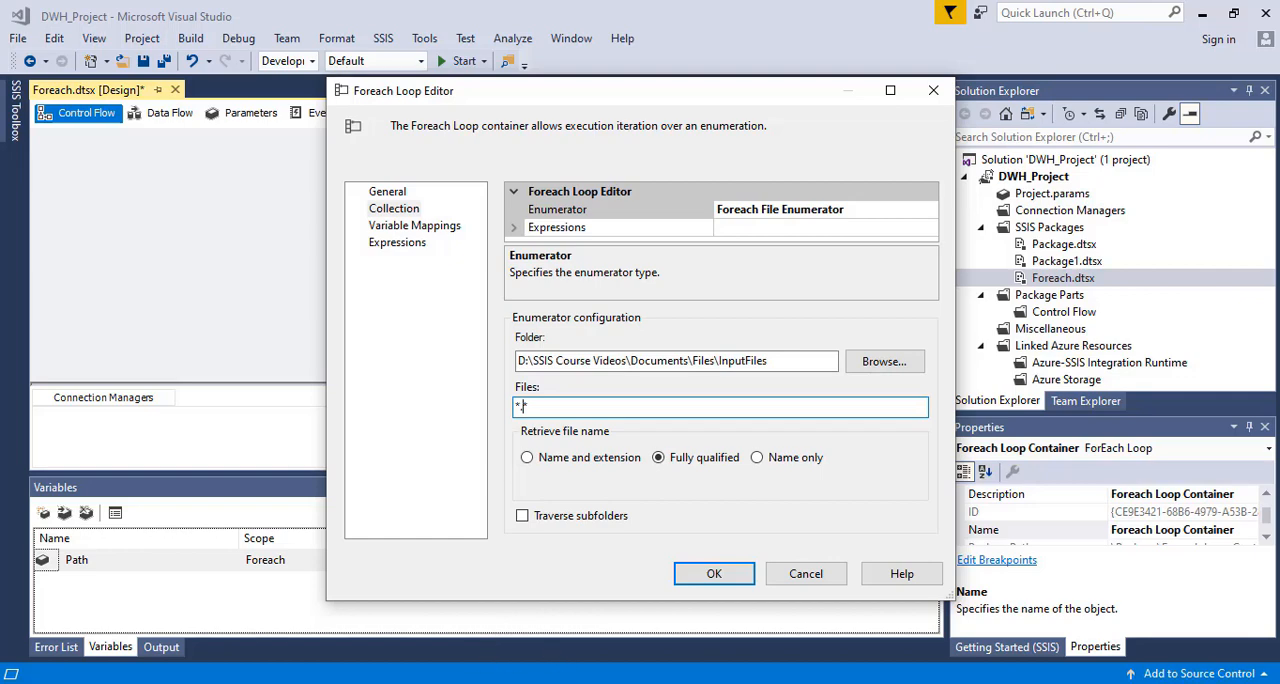
{"action": "left_click", "coordinate": [572, 682]}
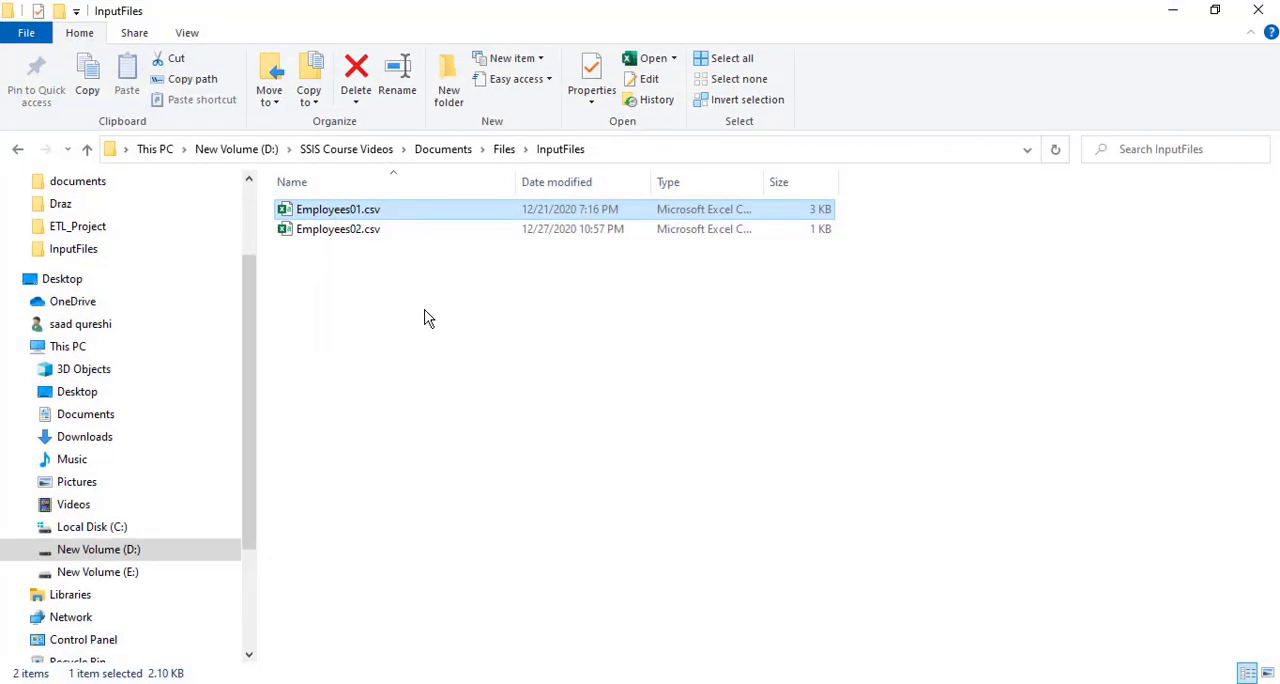
{"action": "left_click", "coordinate": [543, 682]}
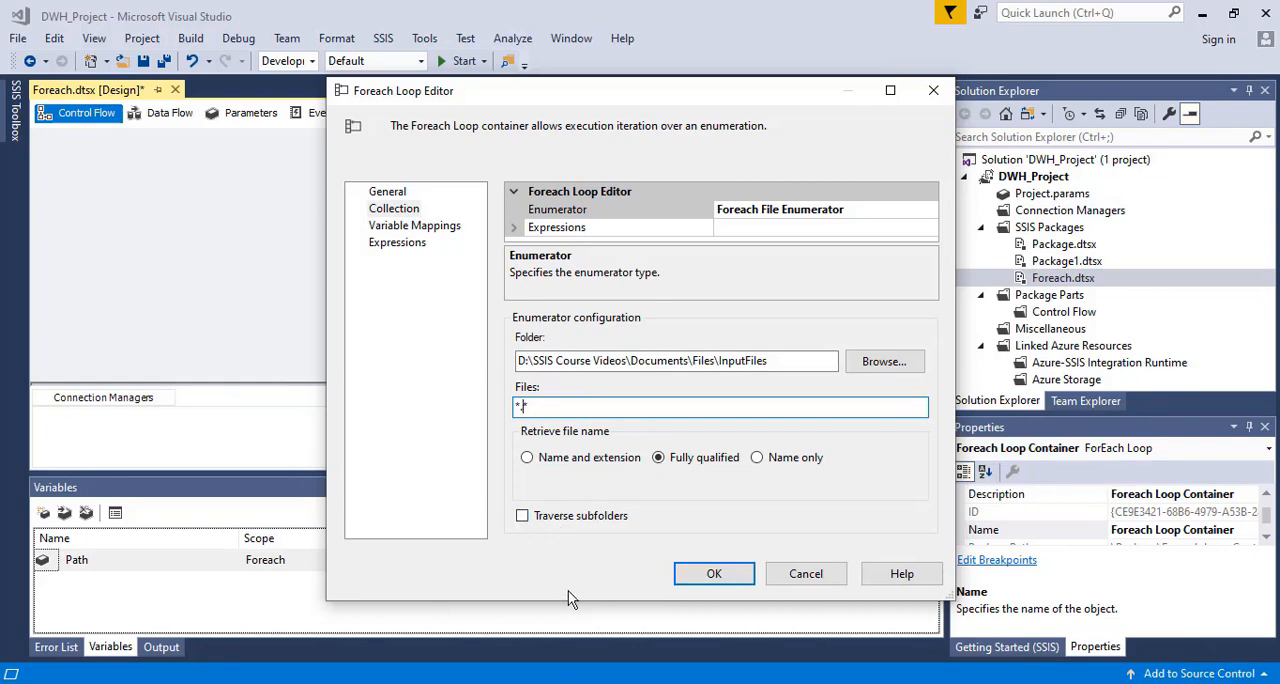
{"action": "key", "text": "alt+Tab"}
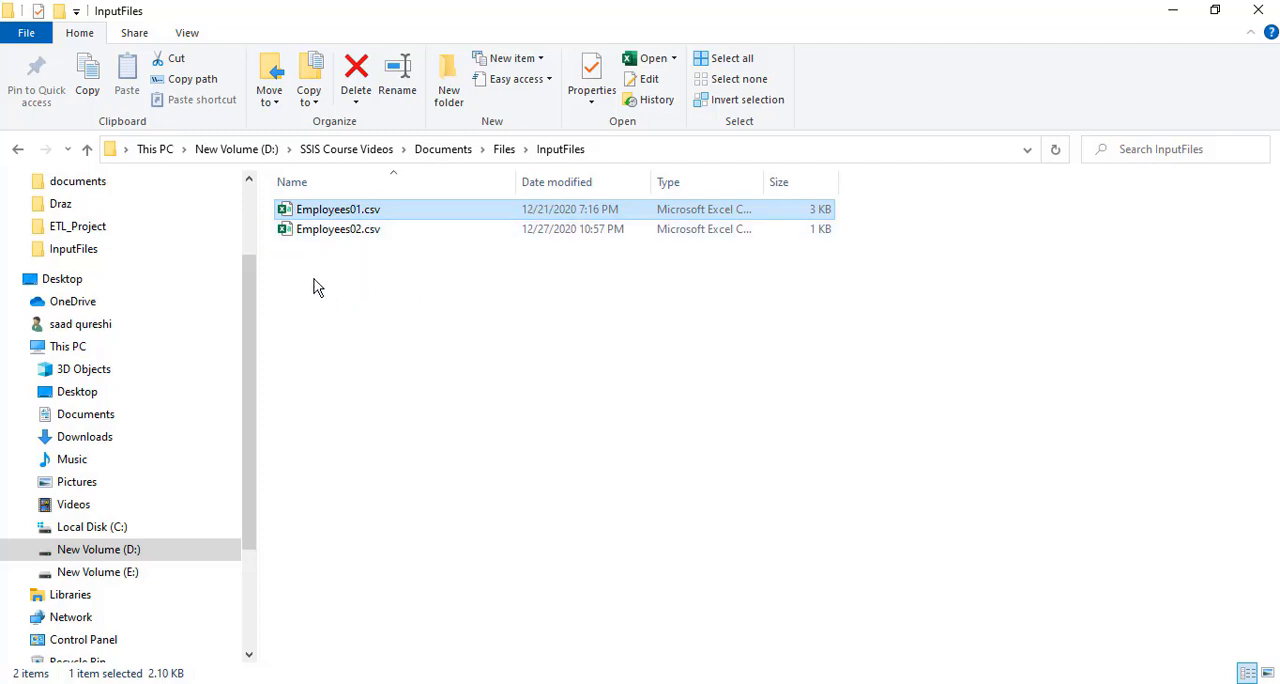
{"action": "left_click", "coordinate": [568, 683]}
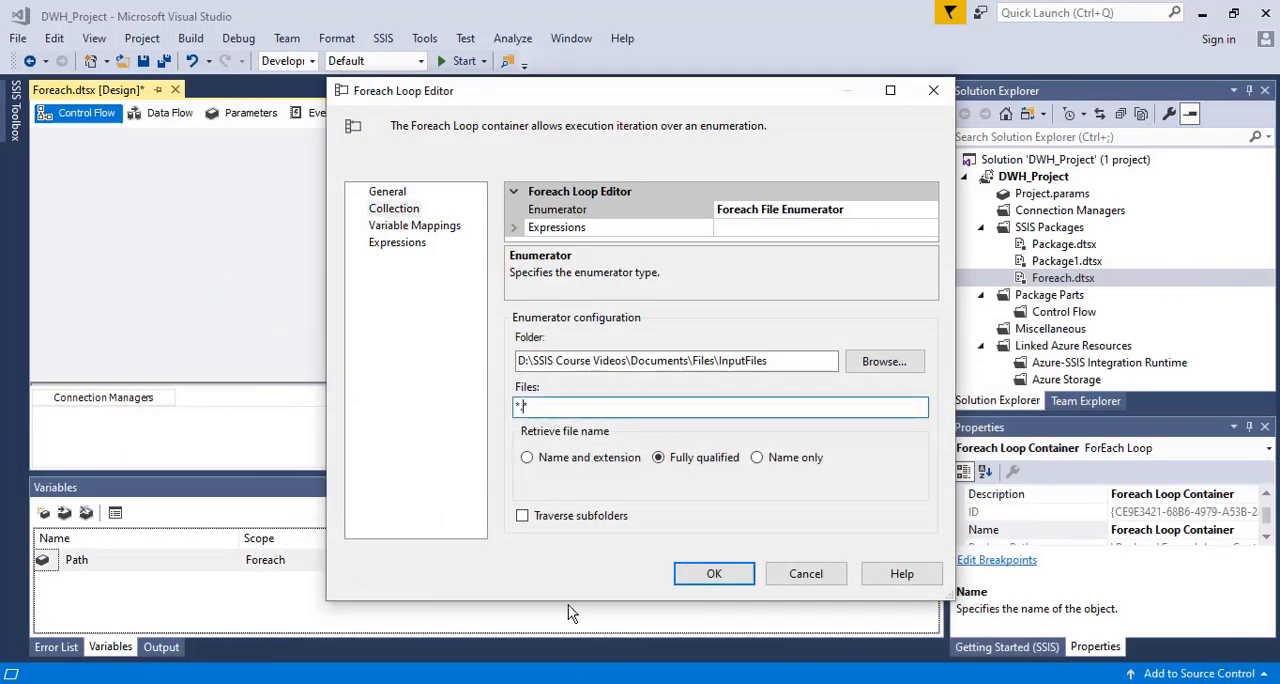
{"action": "left_click", "coordinate": [578, 683]}
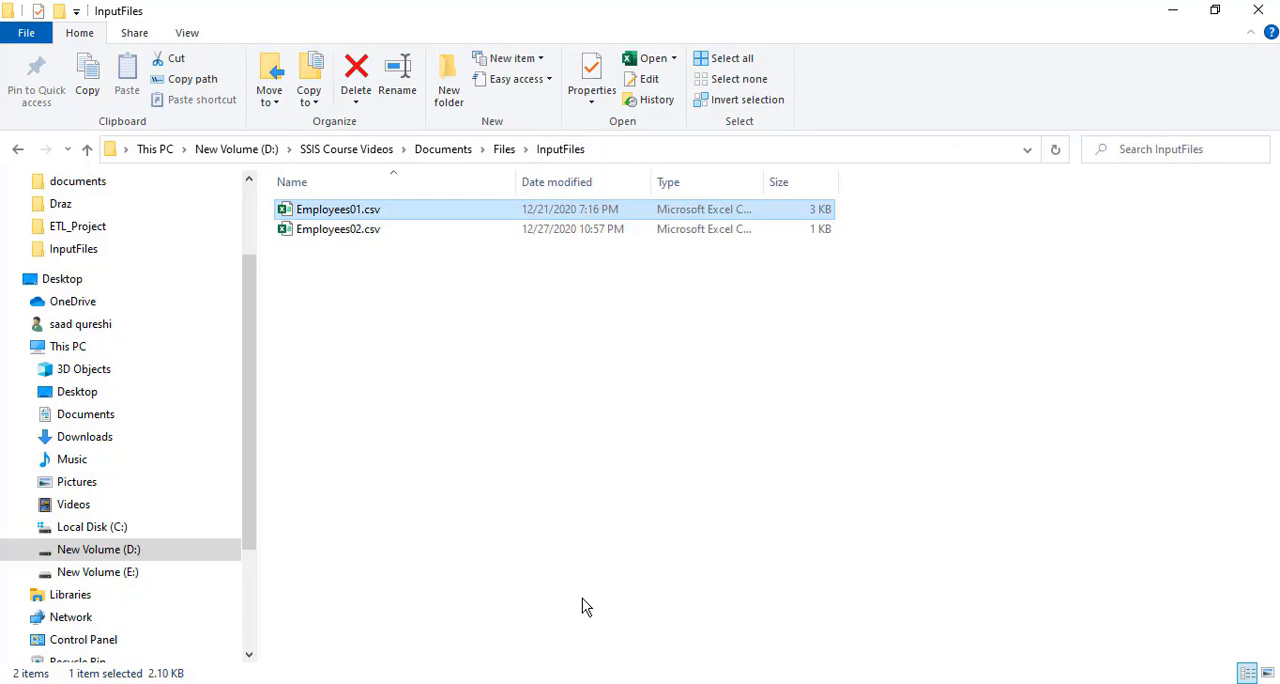
{"action": "key", "text": "alt+Tab"}
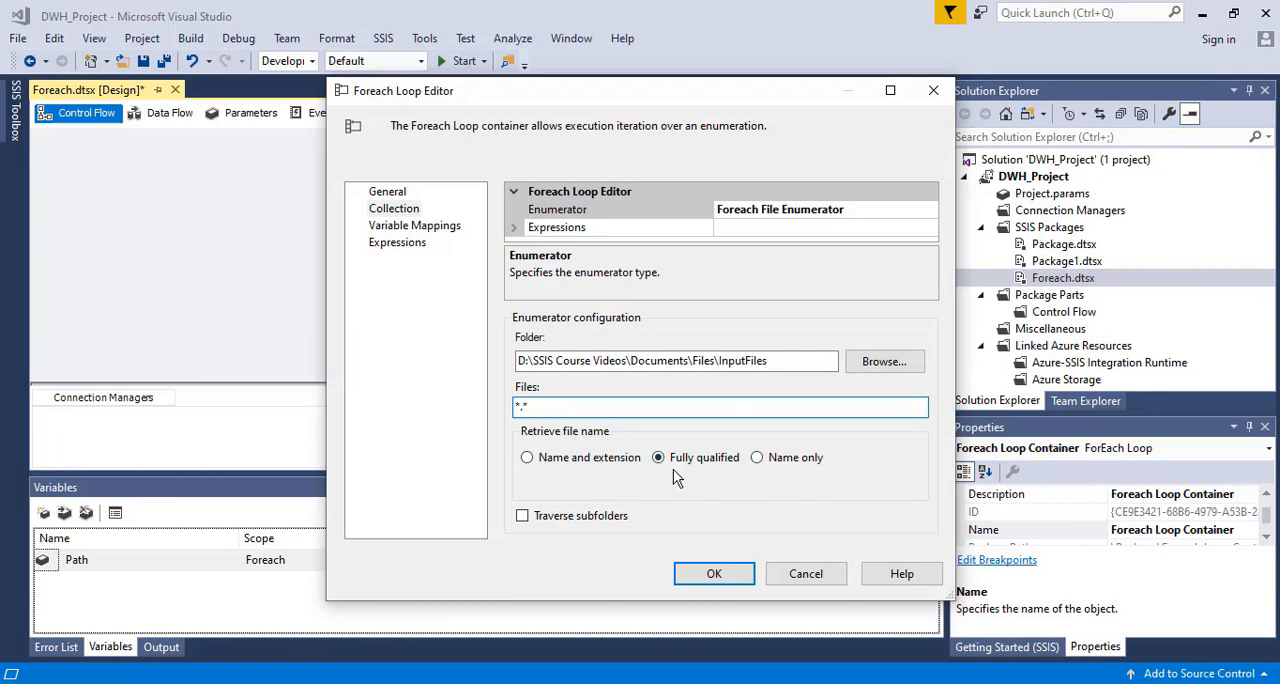
Map the User::Path variable to index 0 in the Foreach Loop's variable mappings and accept the container's settings
{"action": "left_click", "coordinate": [412, 231]}
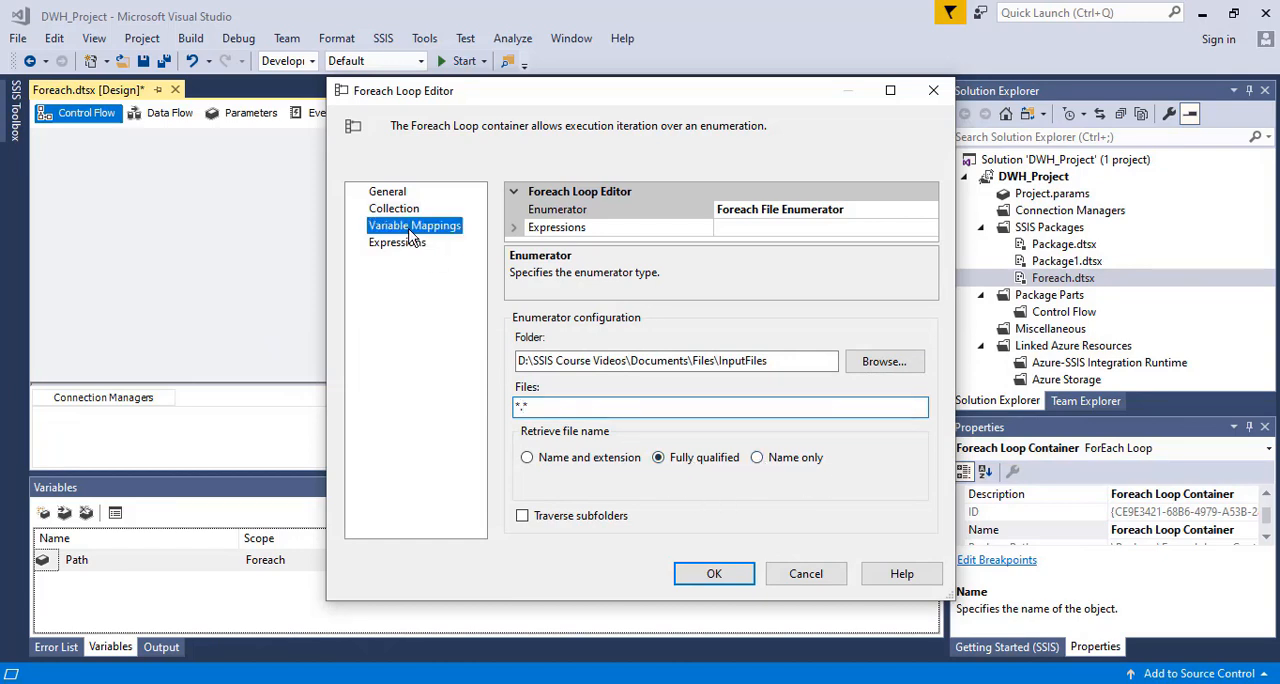
{"action": "left_click", "coordinate": [602, 252]}
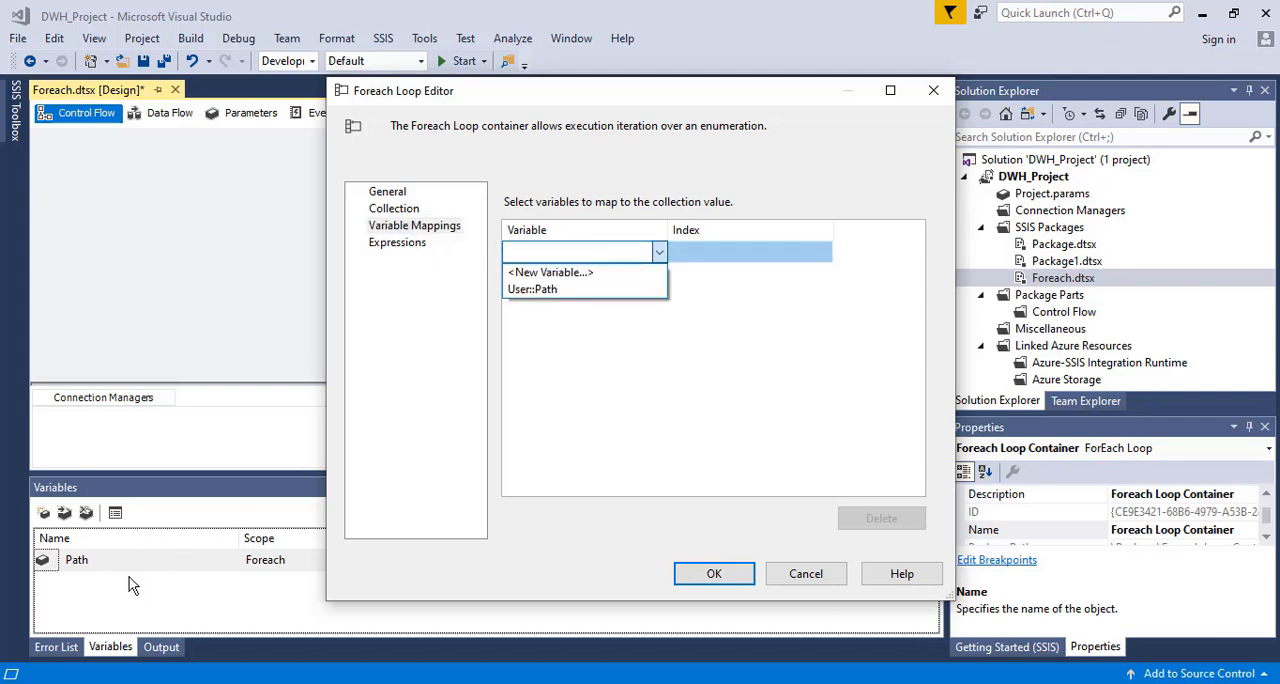
{"action": "left_click", "coordinate": [532, 292]}
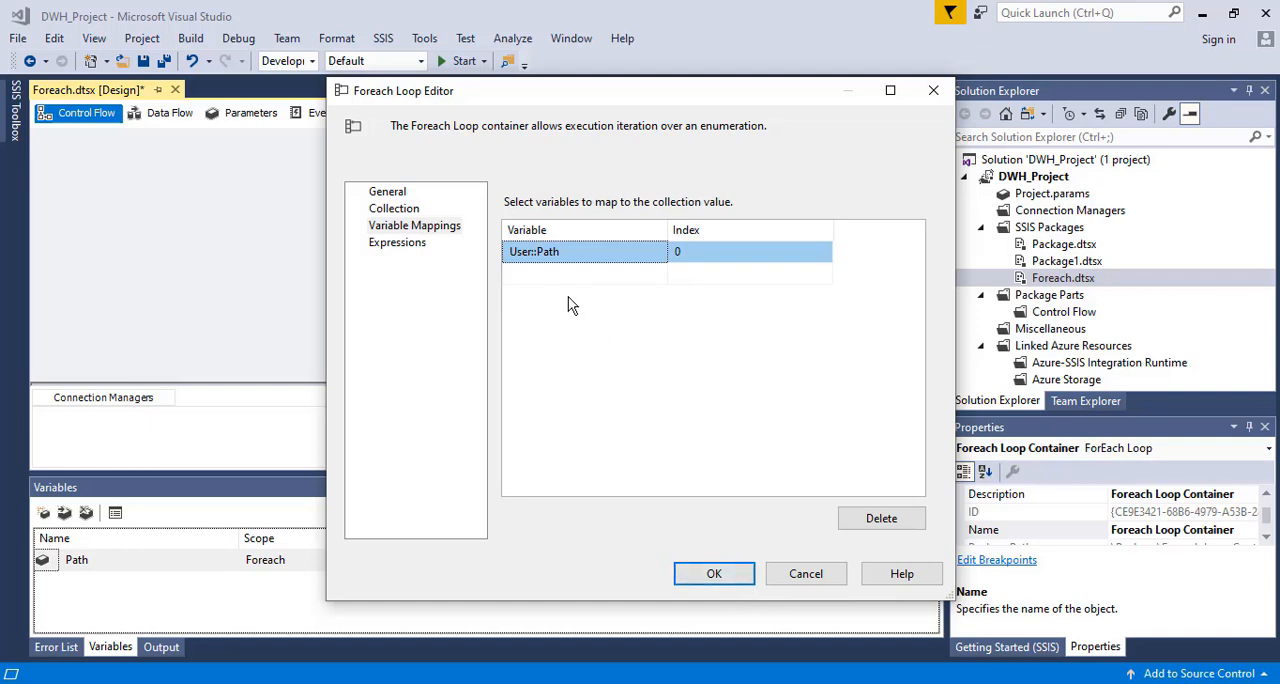
{"action": "left_click", "coordinate": [714, 574]}
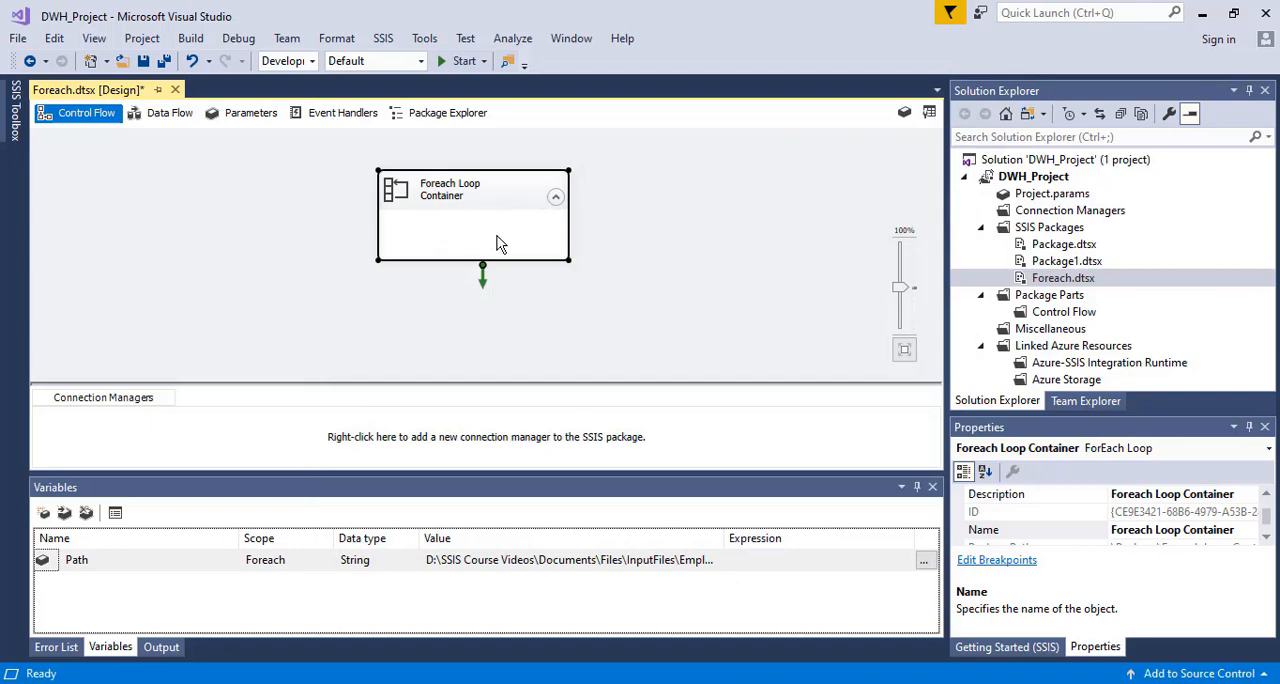
Add a Data Flow Task inside the Foreach Loop Container
{"action": "left_click", "coordinate": [16, 118]}
{"action": "left_click_drag", "start_coordinate": [308, 348], "coordinate": [299, 268]}
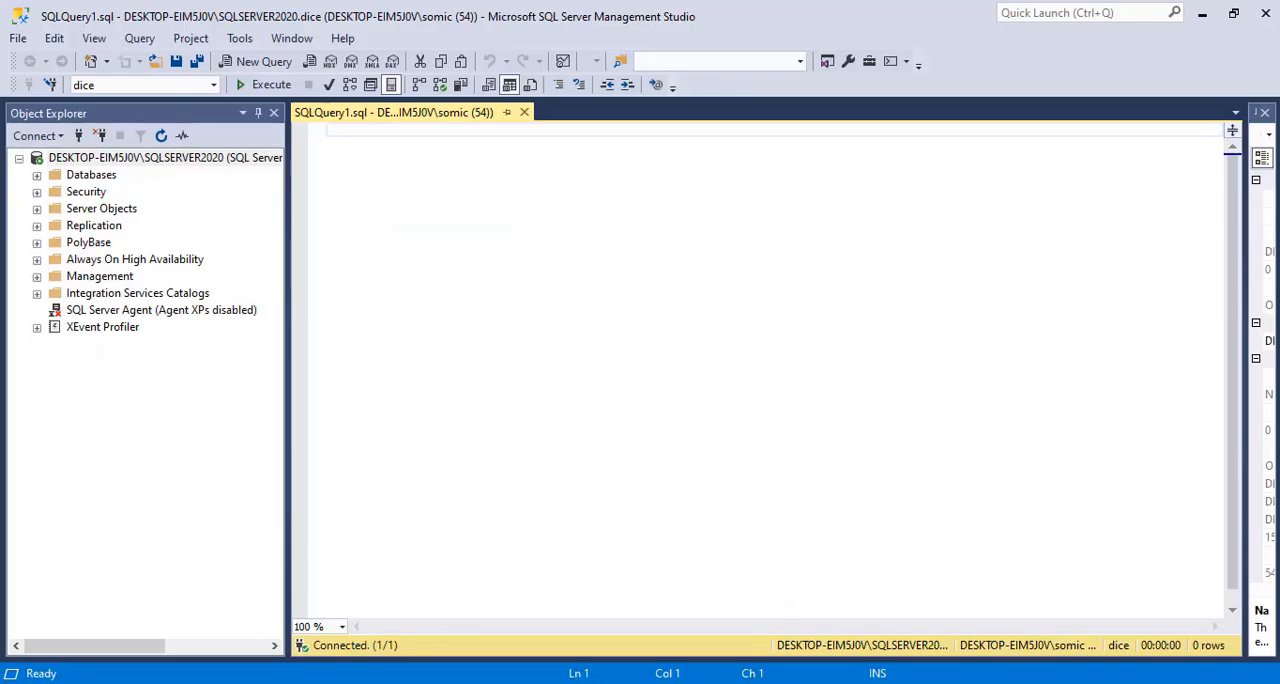
{"action": "mouse_move", "coordinate": [575, 683]}
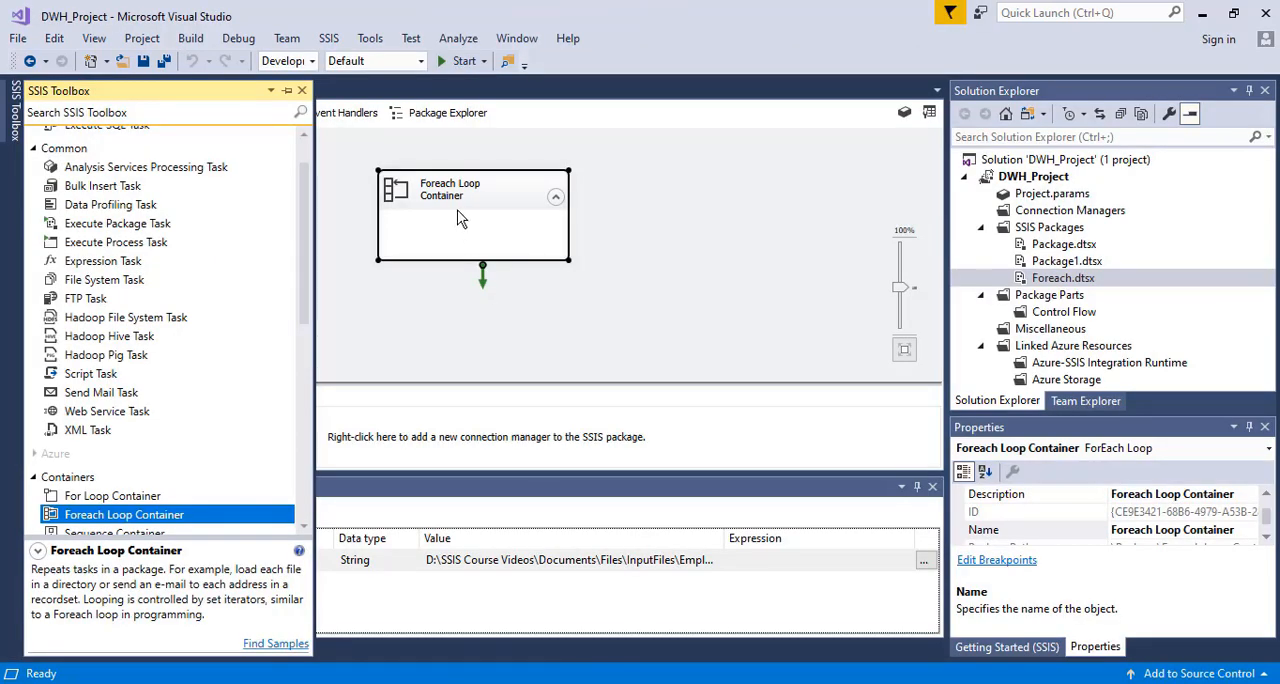
{"action": "left_click_drag", "start_coordinate": [307, 236], "coordinate": [304, 206]}
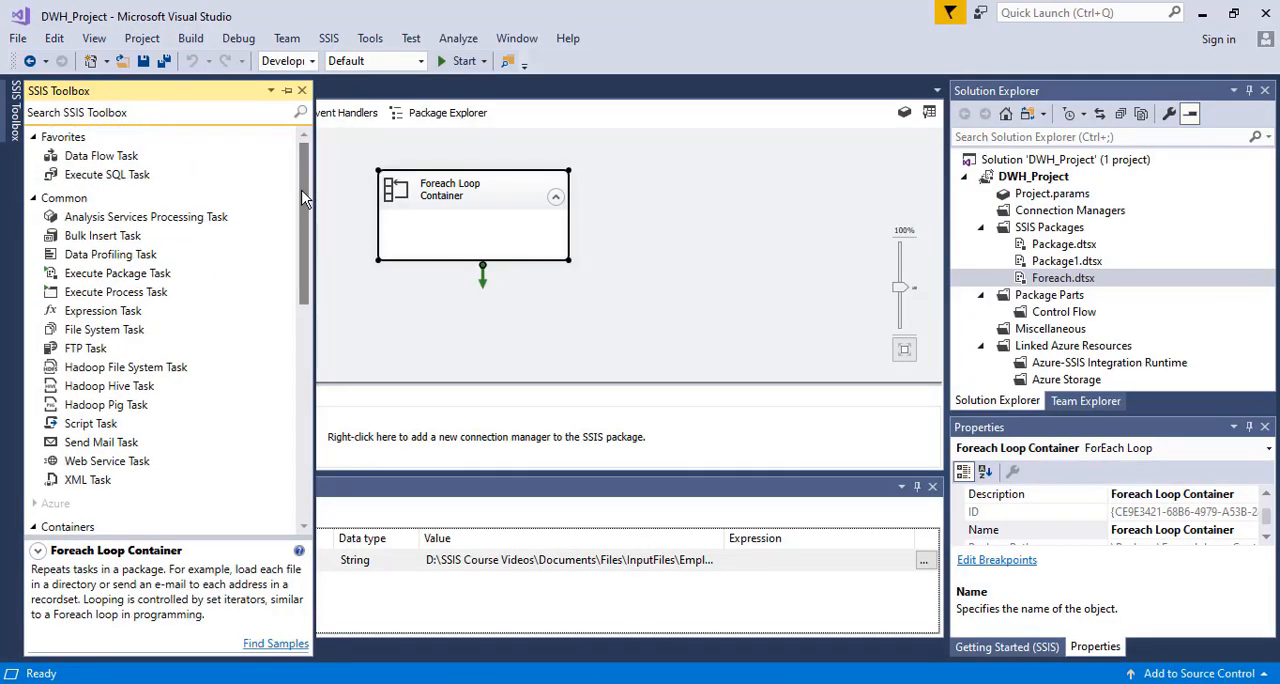
{"action": "left_click_drag", "start_coordinate": [101, 158], "coordinate": [465, 258]}
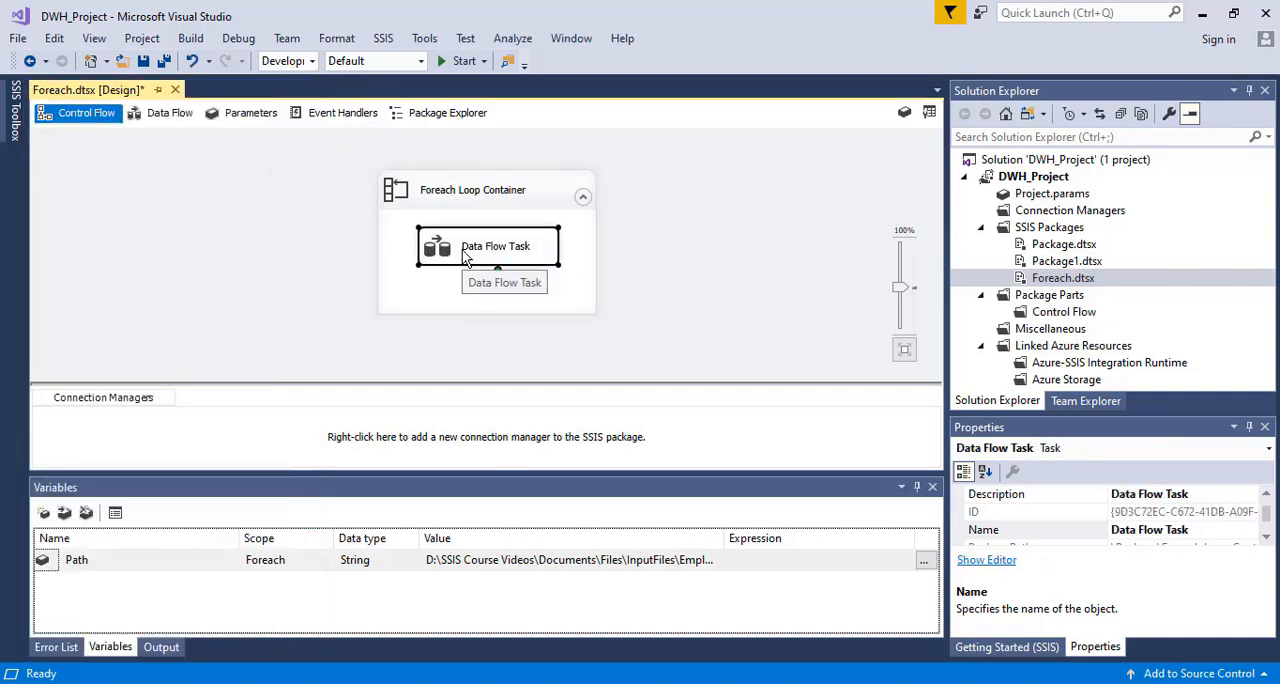
Open the Data Flow Task and add a Flat File Source to its data flow
{"action": "double_click", "coordinate": [465, 258]}
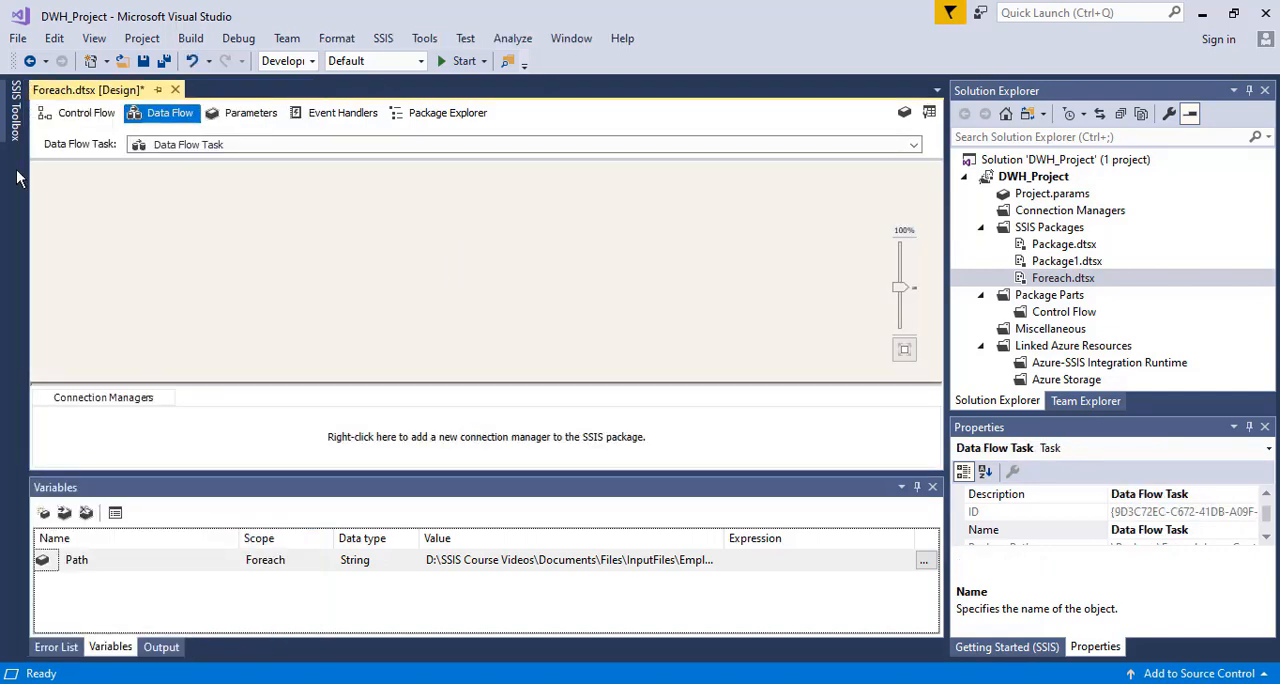
{"action": "left_click", "coordinate": [12, 120]}
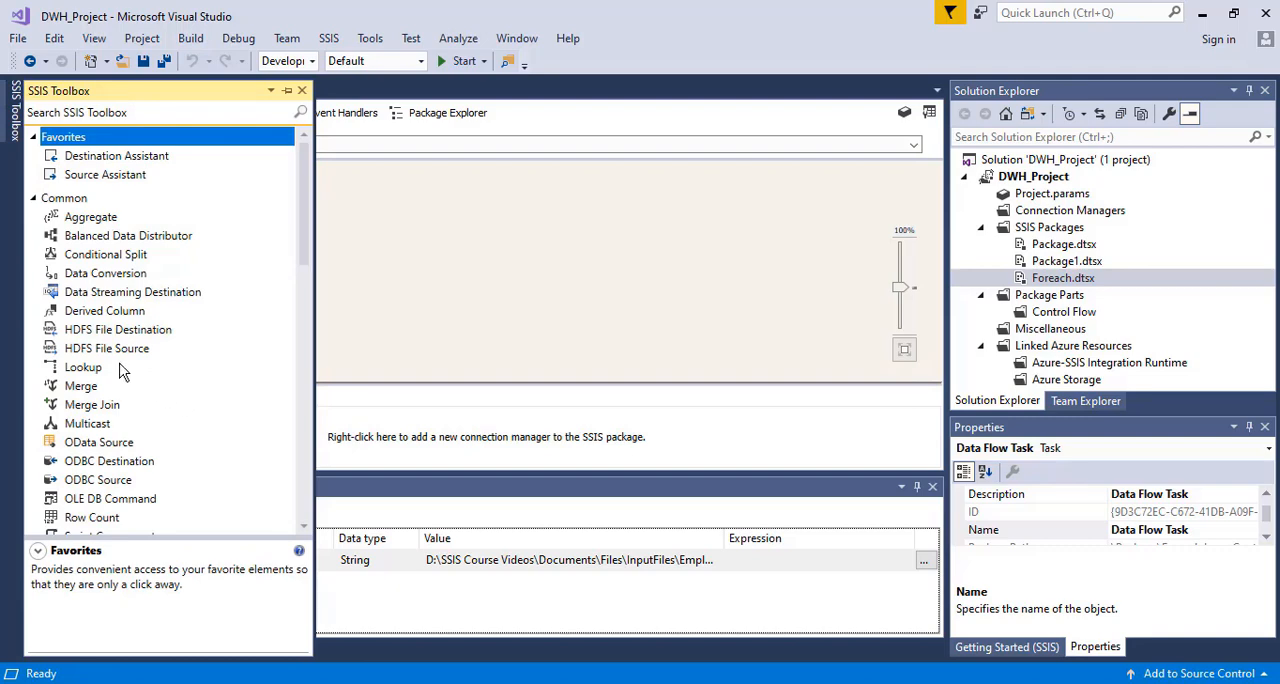
{"action": "left_click_drag", "start_coordinate": [304, 220], "coordinate": [310, 418]}
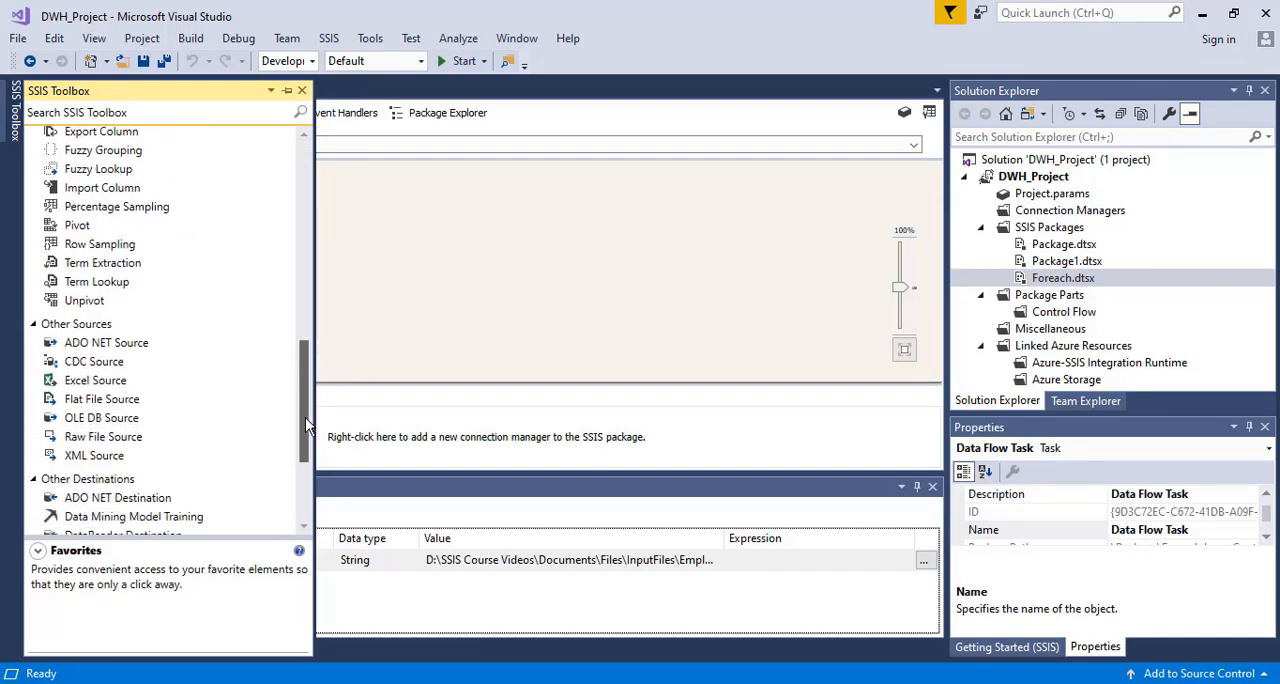
{"action": "left_click_drag", "start_coordinate": [96, 399], "coordinate": [461, 201]}
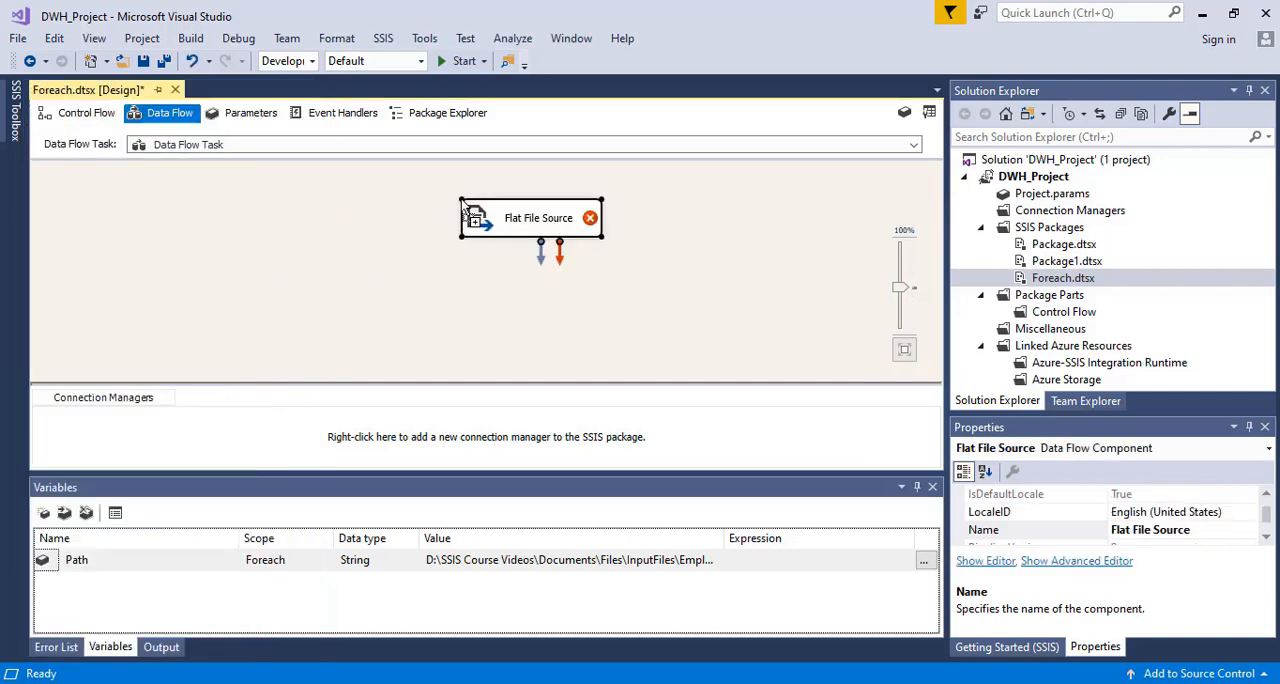
Add an OLE DB Destination below the Flat File Source and connect the source's data output to it
{"action": "left_click", "coordinate": [15, 112]}
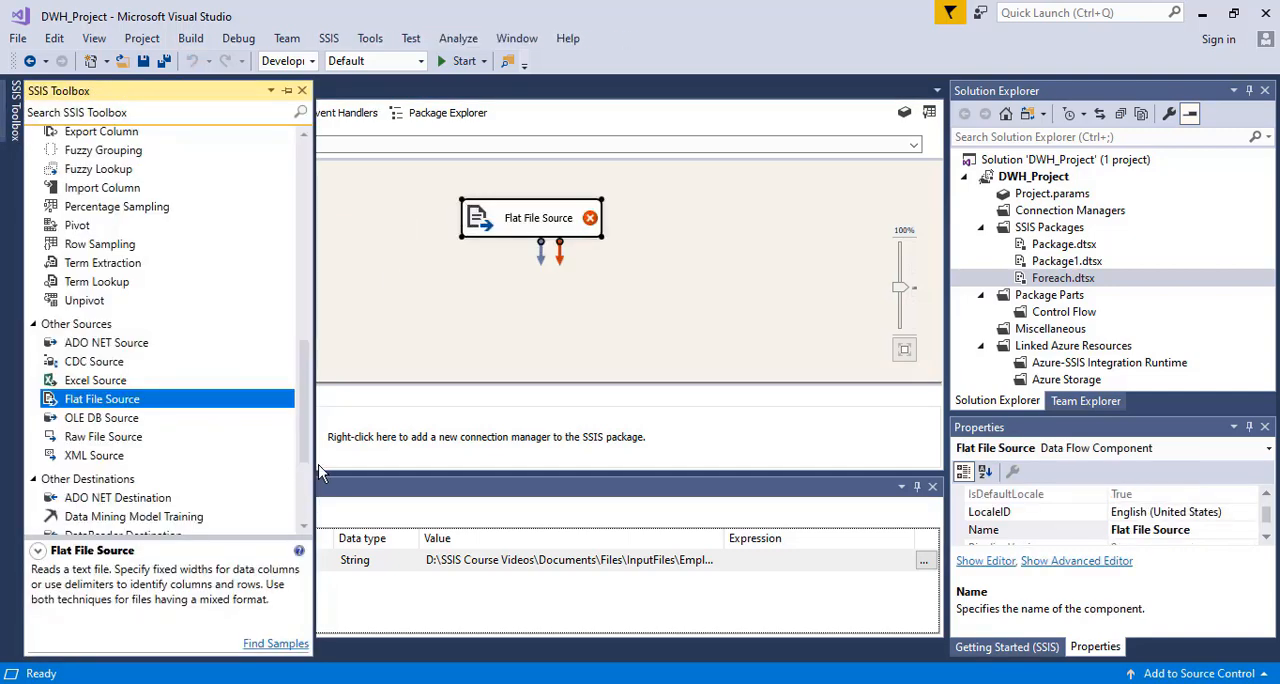
{"action": "left_click_drag", "start_coordinate": [302, 405], "coordinate": [307, 435]}
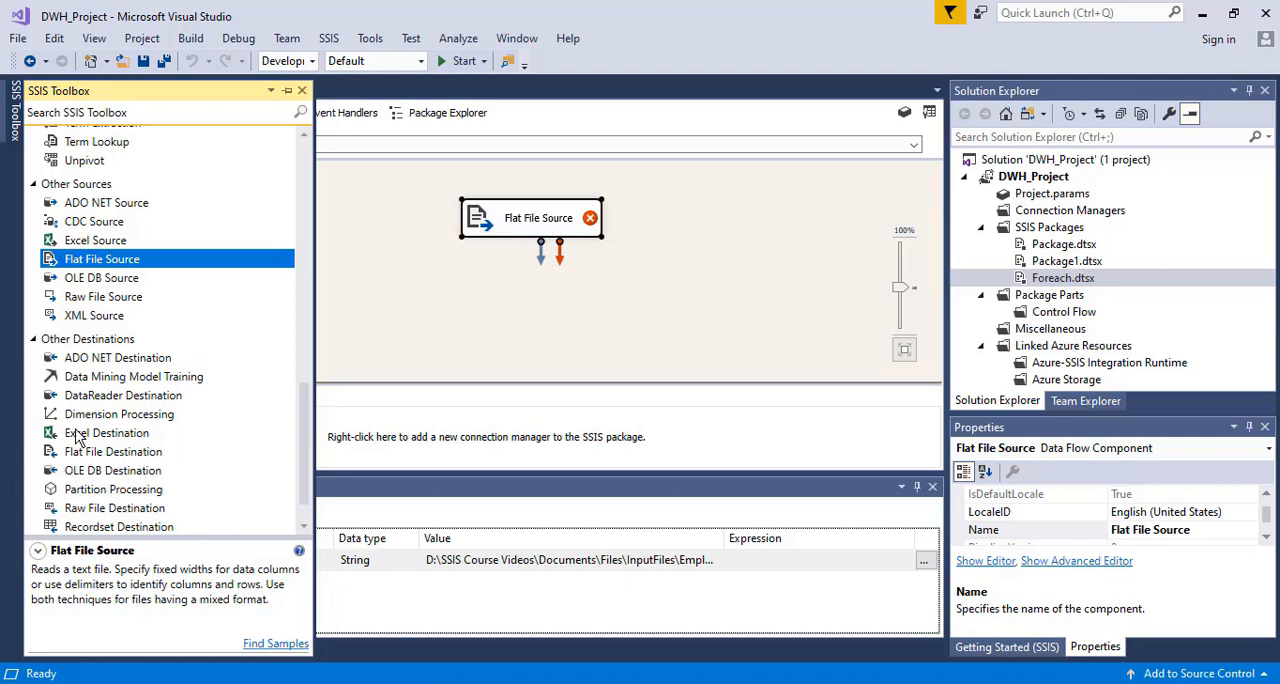
{"action": "left_click_drag", "start_coordinate": [302, 445], "coordinate": [305, 467]}
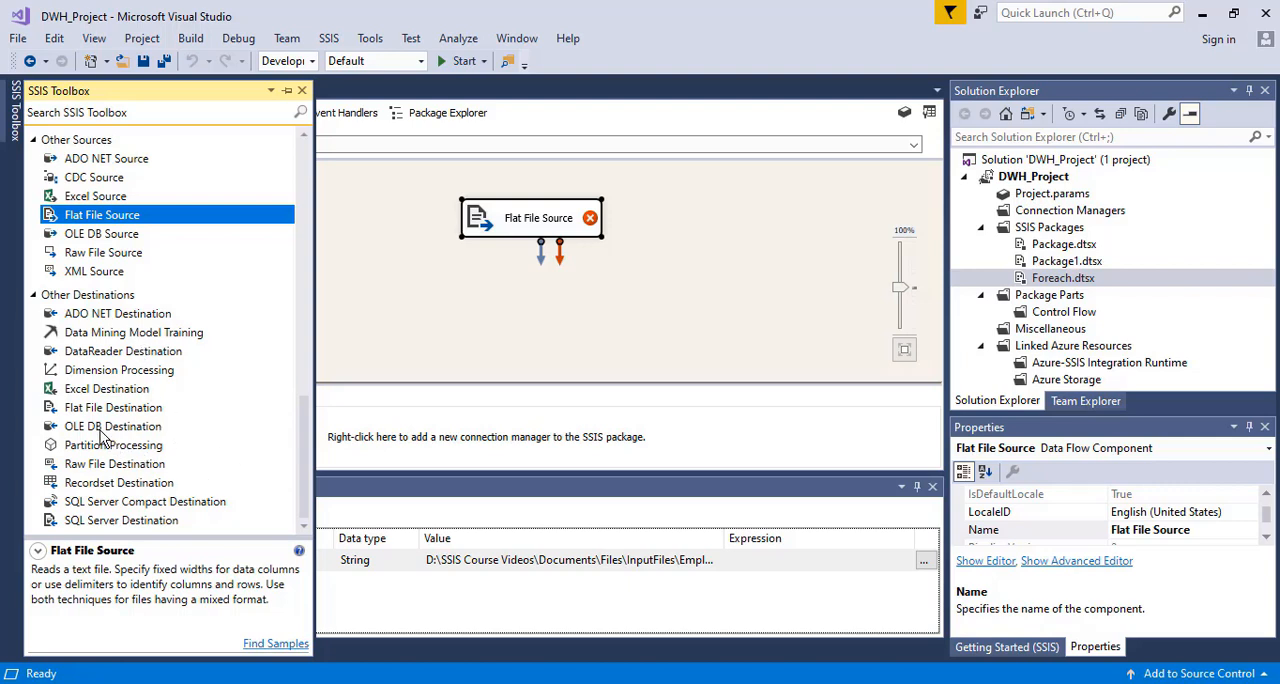
{"action": "left_click_drag", "start_coordinate": [110, 428], "coordinate": [502, 311]}
{"action": "left_click_drag", "start_coordinate": [545, 258], "coordinate": [505, 320]}
Start a new flat file connection for the Flat File Source and browse to D:\SSIS Course Videos\Documents\Files\InputFiles for its file
{"action": "double_click", "coordinate": [498, 208]}
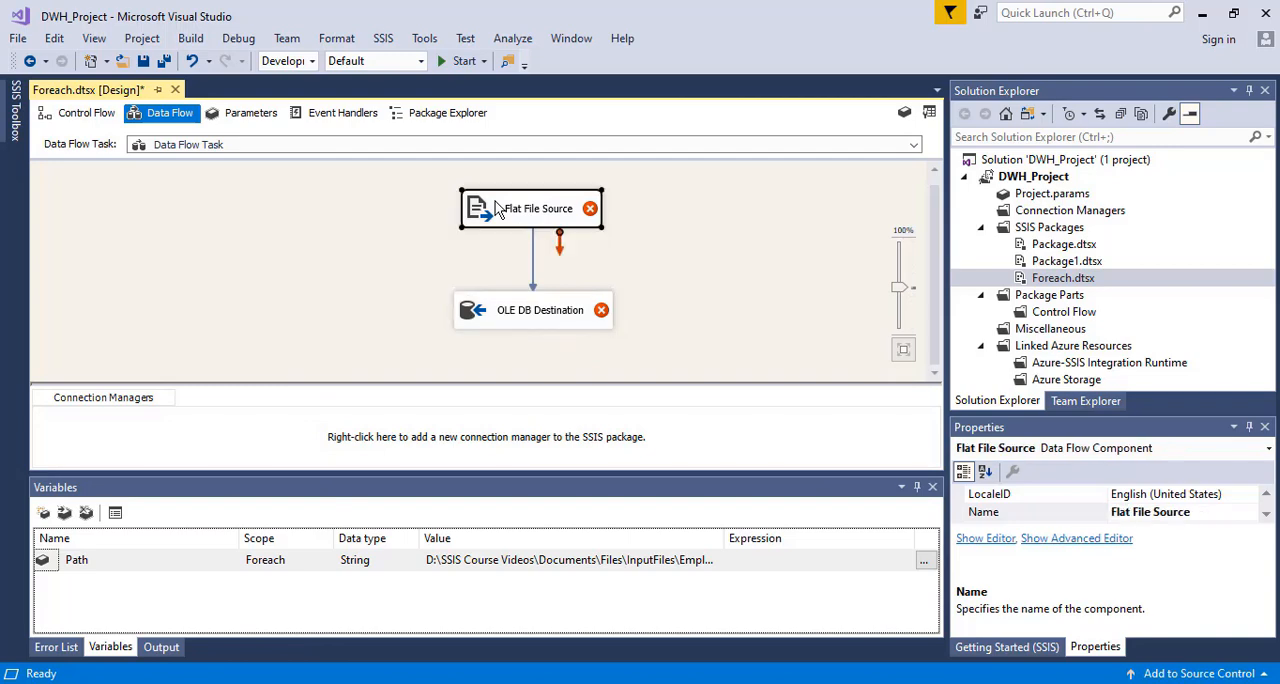
{"action": "left_click", "coordinate": [895, 190]}
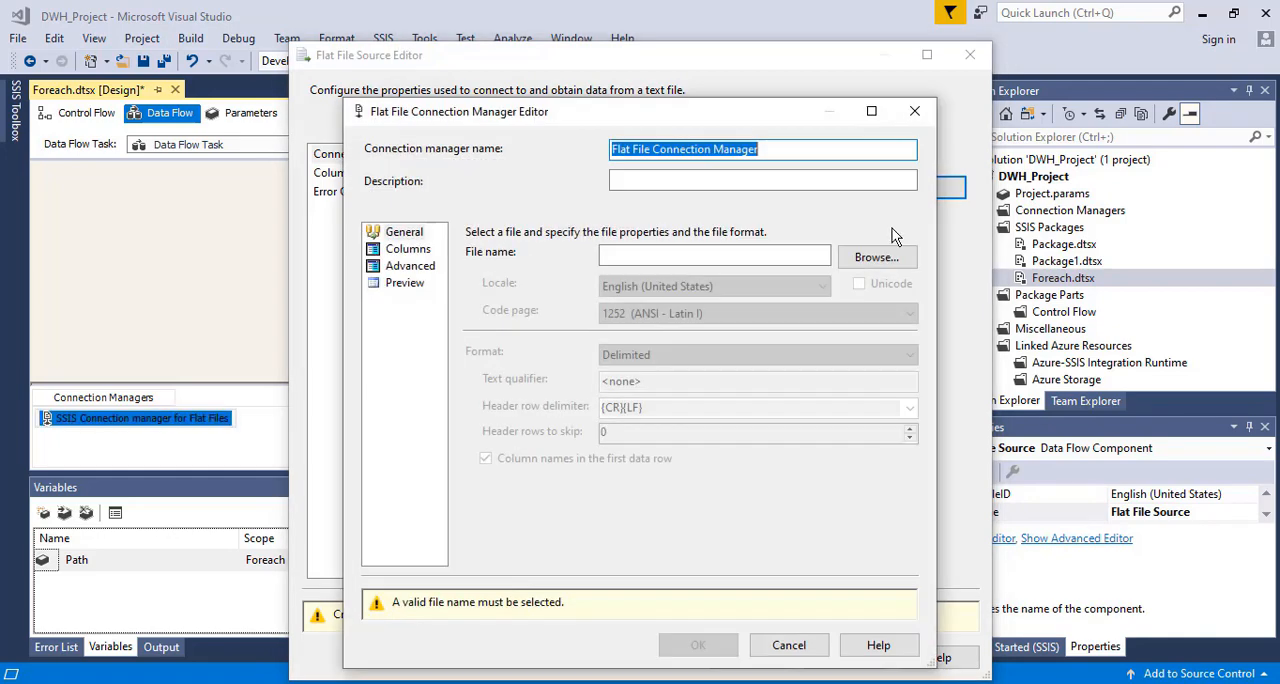
{"action": "left_click", "coordinate": [877, 258]}
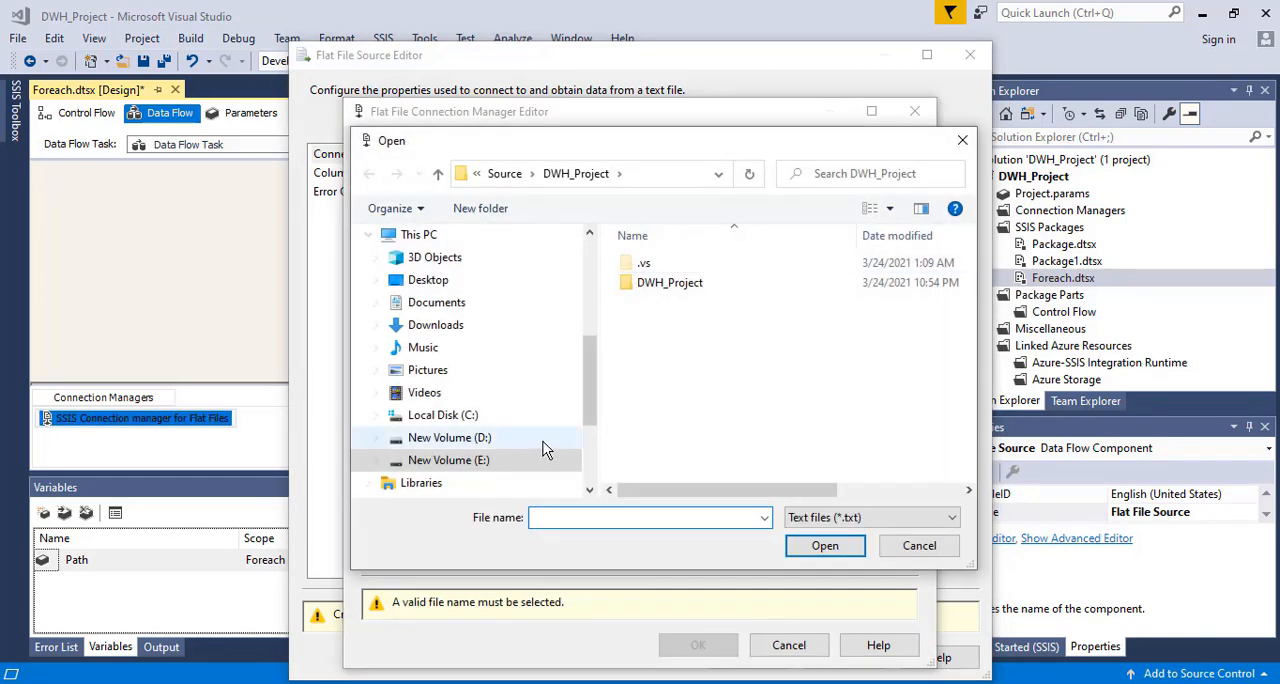
{"action": "left_click", "coordinate": [400, 437]}
{"action": "scroll", "coordinate": [729, 372], "scroll_direction": "down", "scroll_amount": 15}
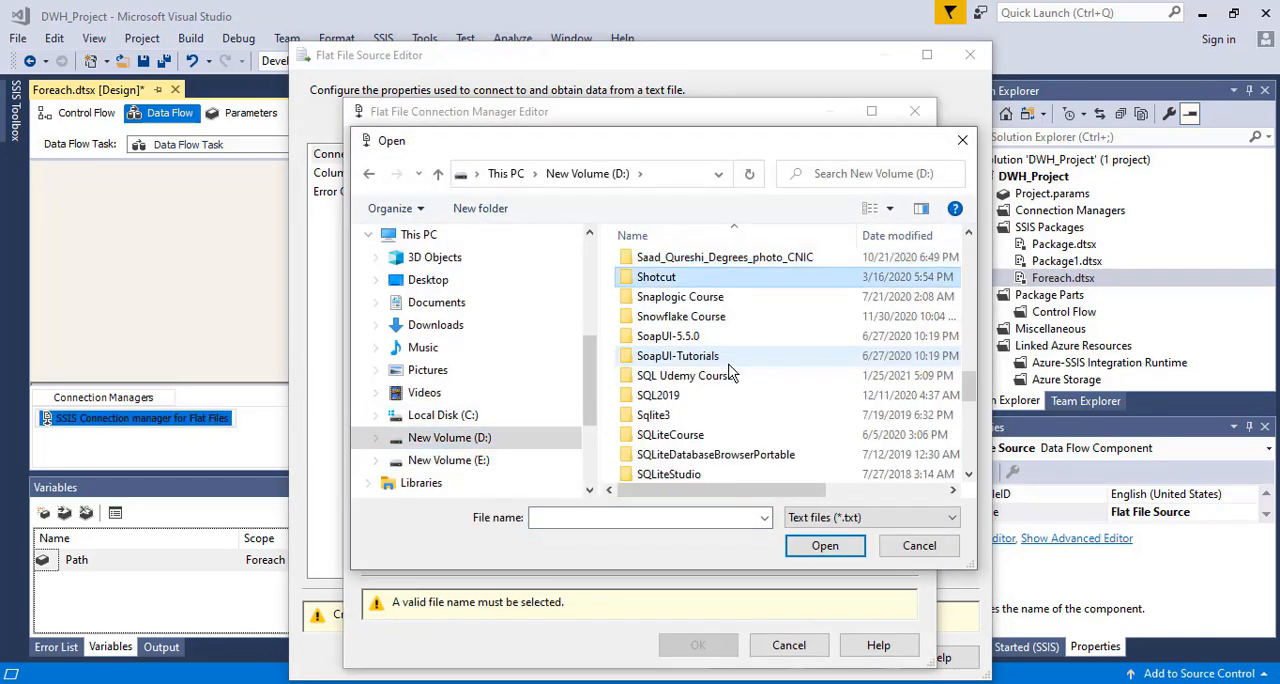
{"action": "key", "text": "Down"}
{"action": "key", "text": "Down"}
{"action": "key", "text": "Down"}
{"action": "key", "text": "Down"}
{"action": "key", "text": "Down"}
{"action": "key", "text": "Down"}
{"action": "key", "text": "Down"}
{"action": "key", "text": "Down"}
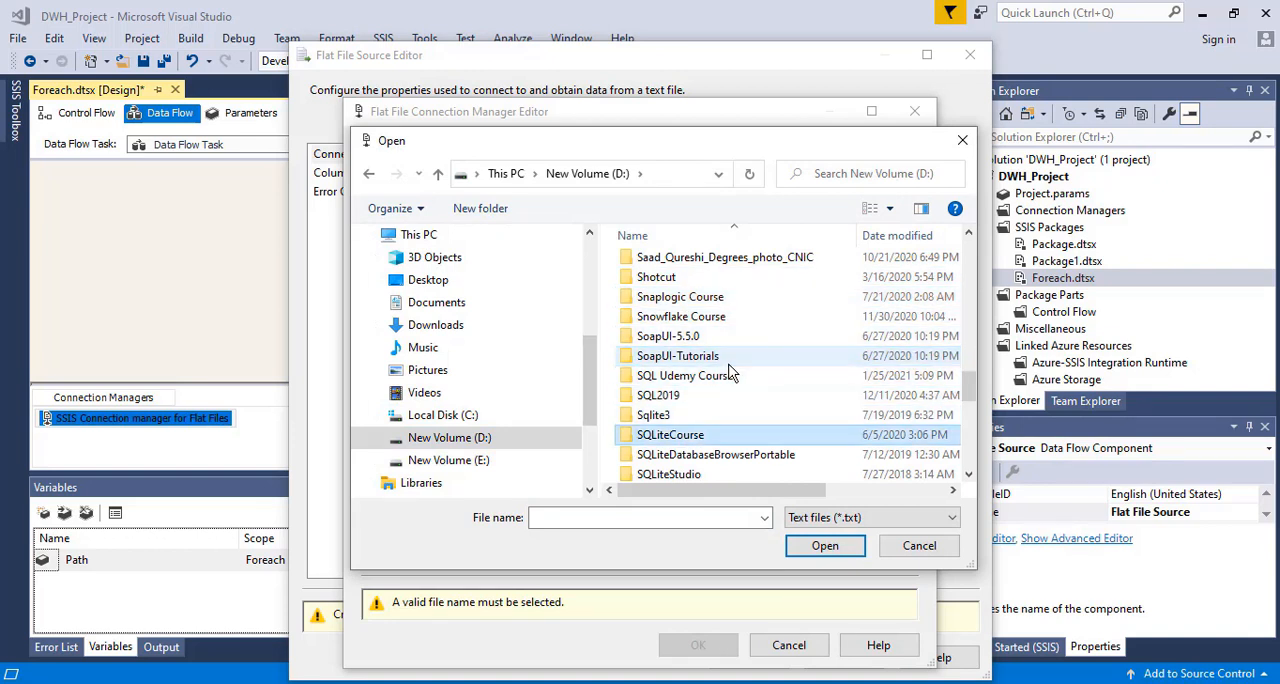
{"action": "key", "text": "s"}
{"action": "key", "text": "s"}
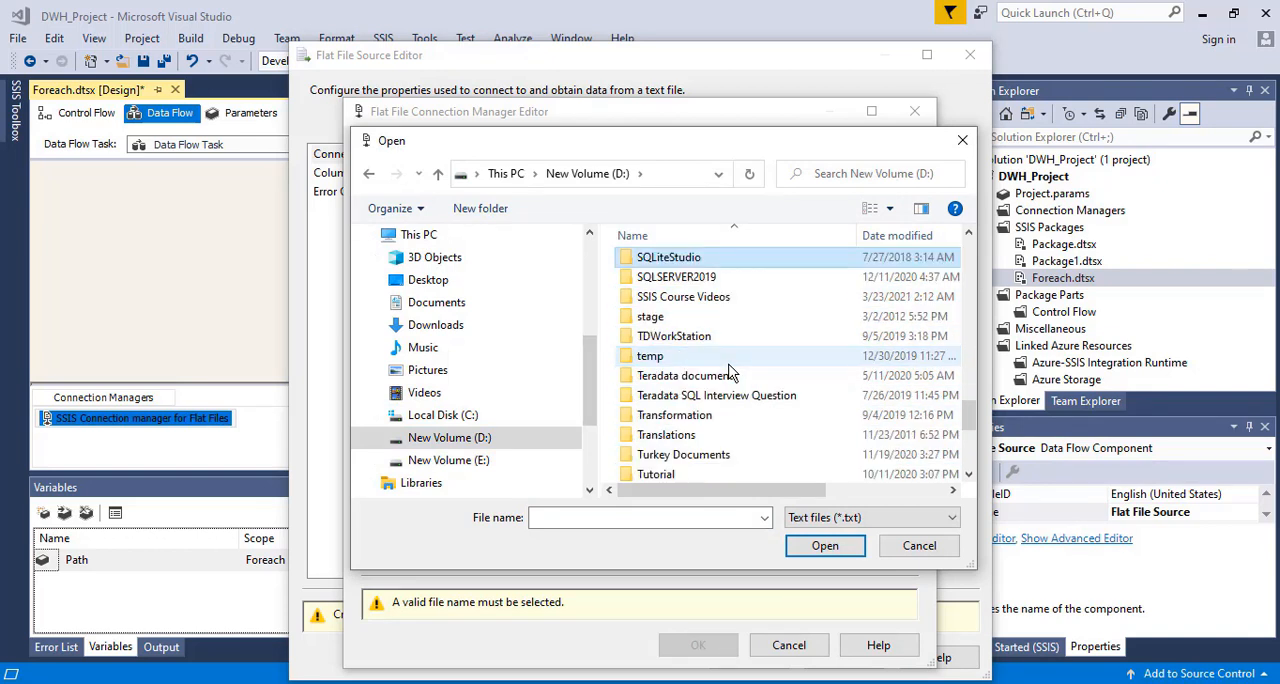
{"action": "double_click", "coordinate": [690, 296]}
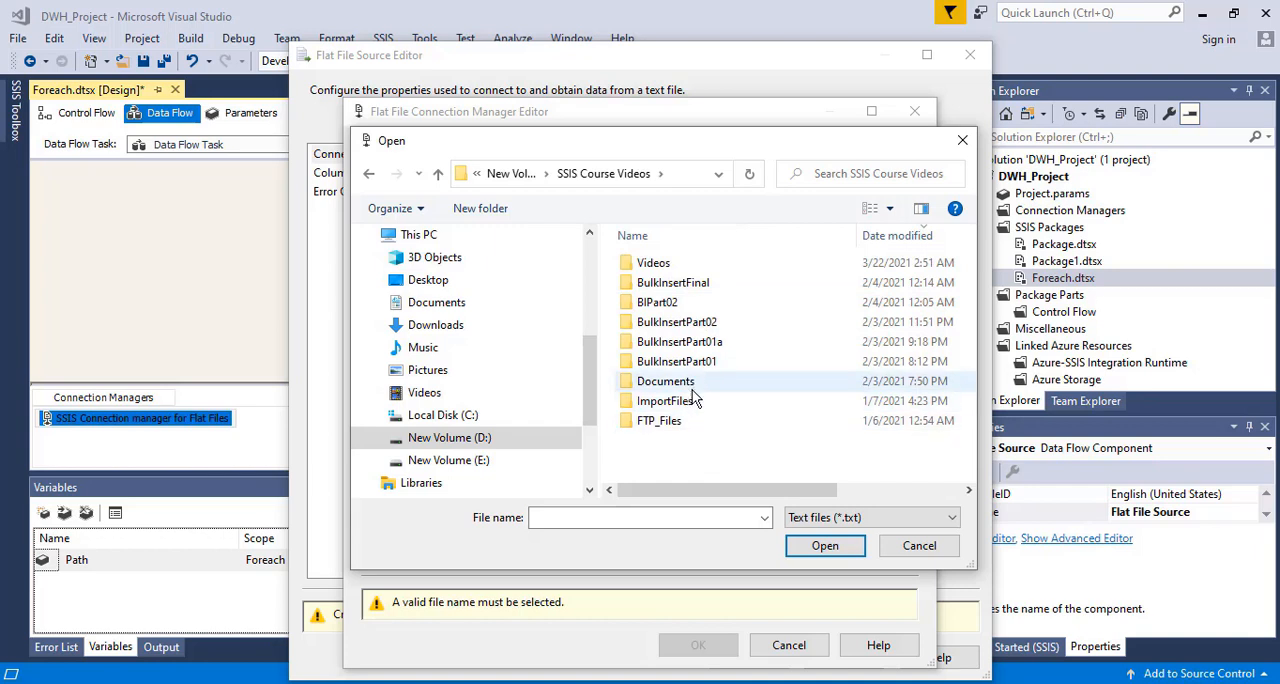
{"action": "double_click", "coordinate": [688, 382]}
{"action": "double_click", "coordinate": [672, 294]}
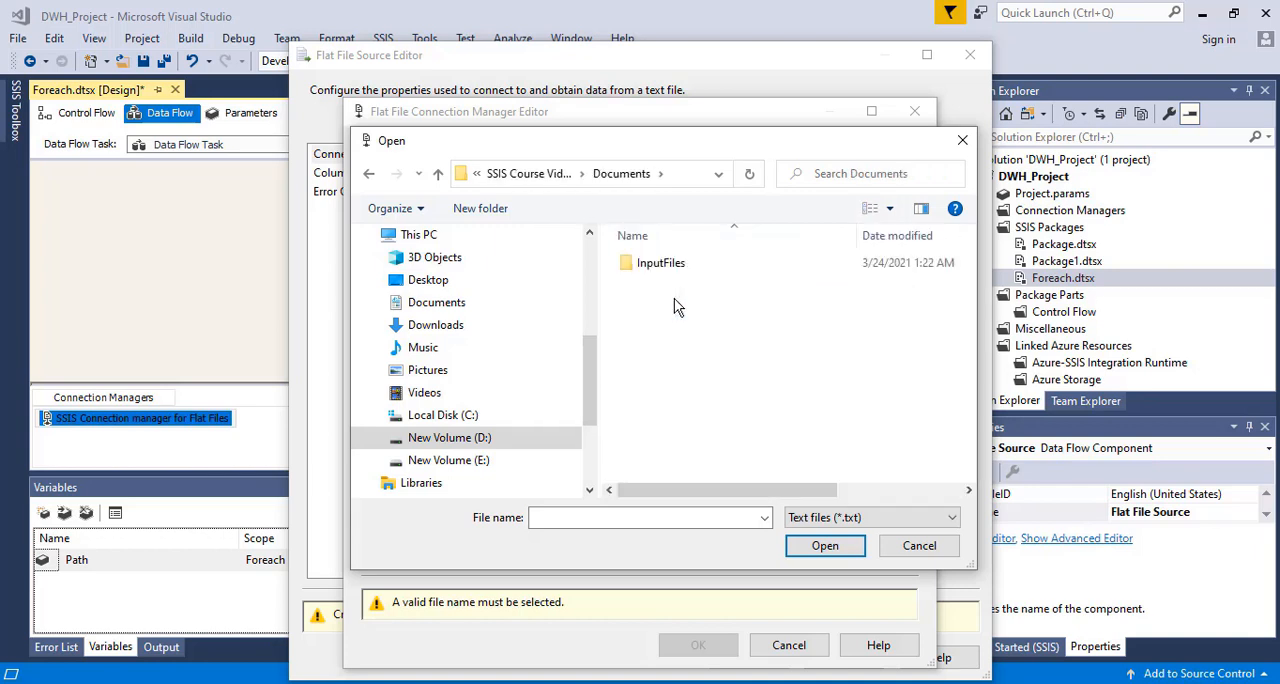
{"action": "double_click", "coordinate": [659, 271]}
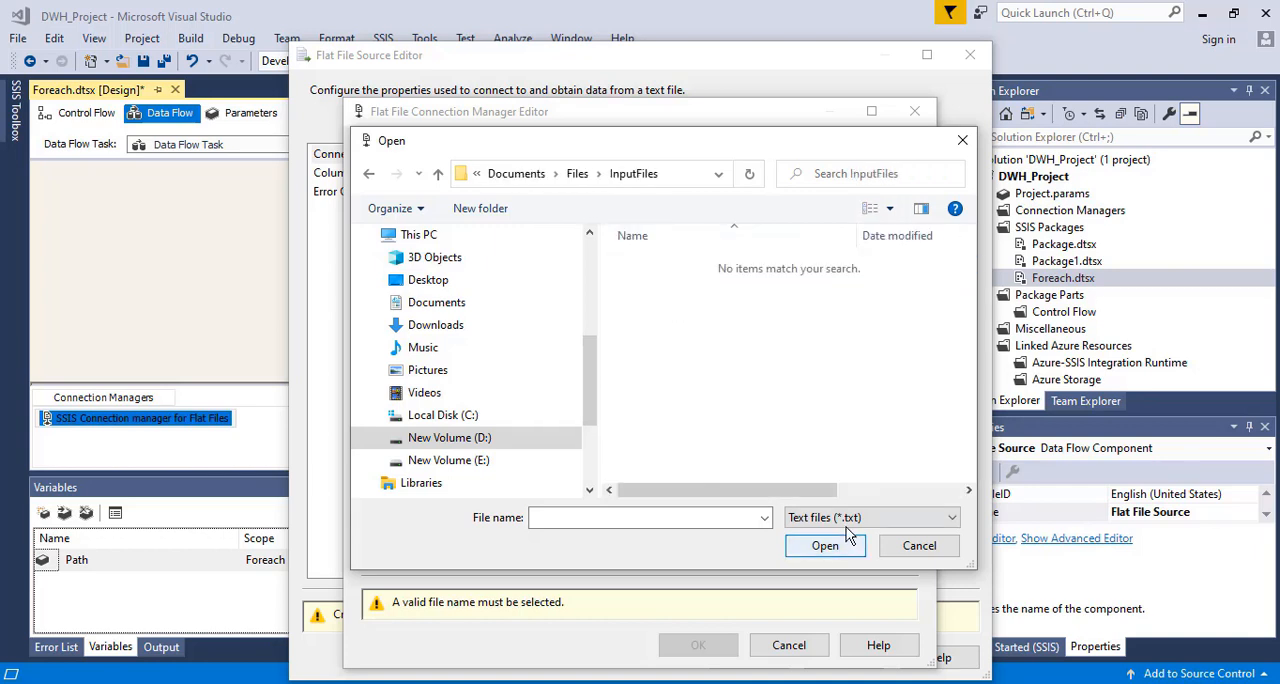
List the CSV files in InputFiles and choose the first one as the connection's file
{"action": "left_click", "coordinate": [870, 517]}
{"action": "left_click", "coordinate": [832, 549]}
{"action": "double_click", "coordinate": [672, 263]}
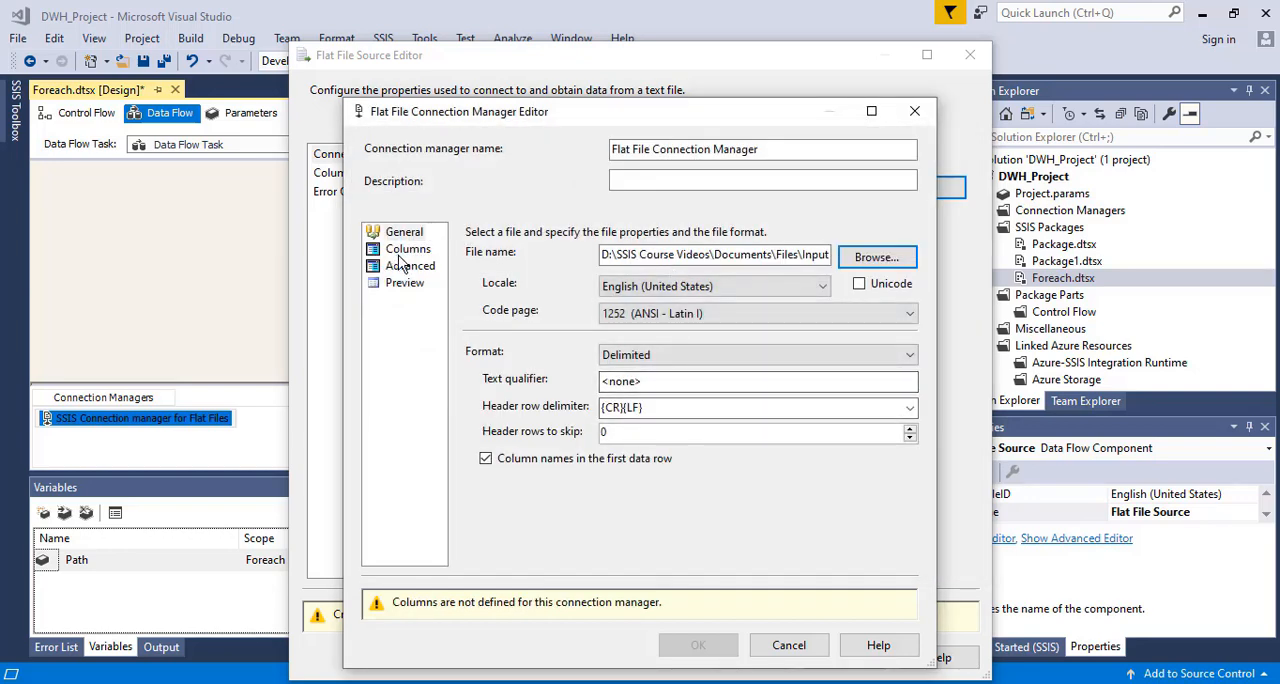
Check the connection's columns, column properties and data preview, and accept the Flat File Connection Manager
{"action": "left_click", "coordinate": [398, 249]}
{"action": "left_click", "coordinate": [408, 268]}
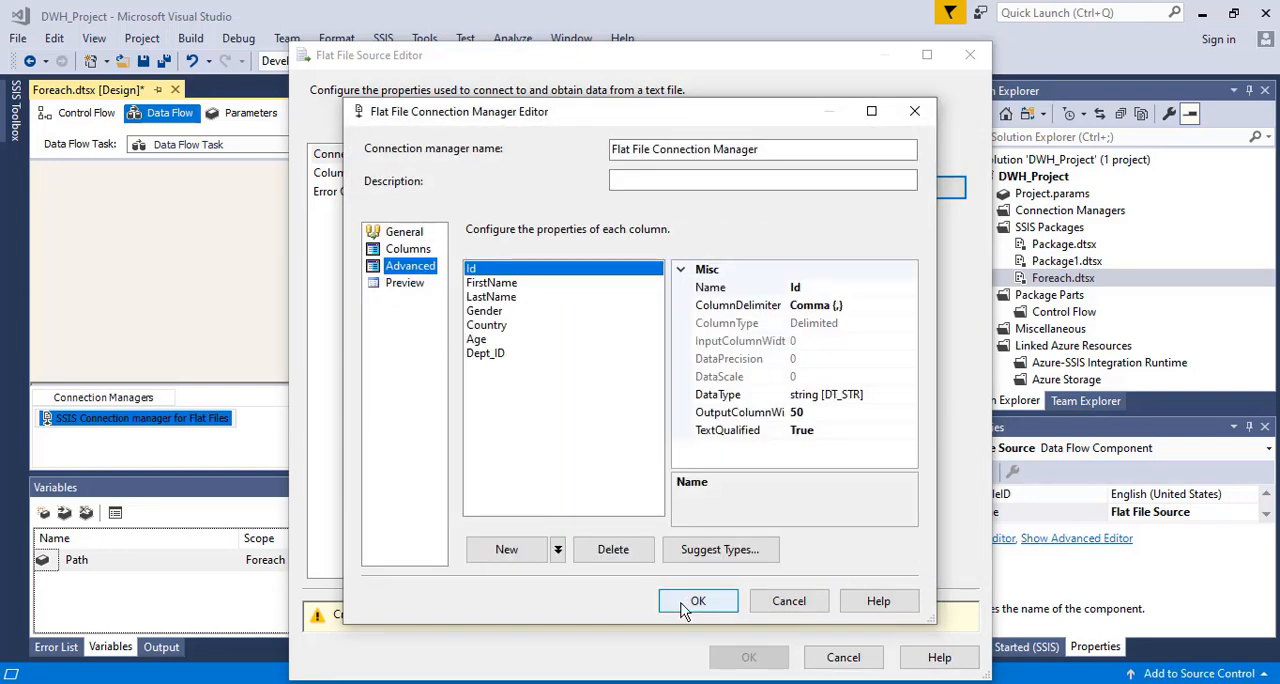
{"action": "left_click", "coordinate": [400, 287]}
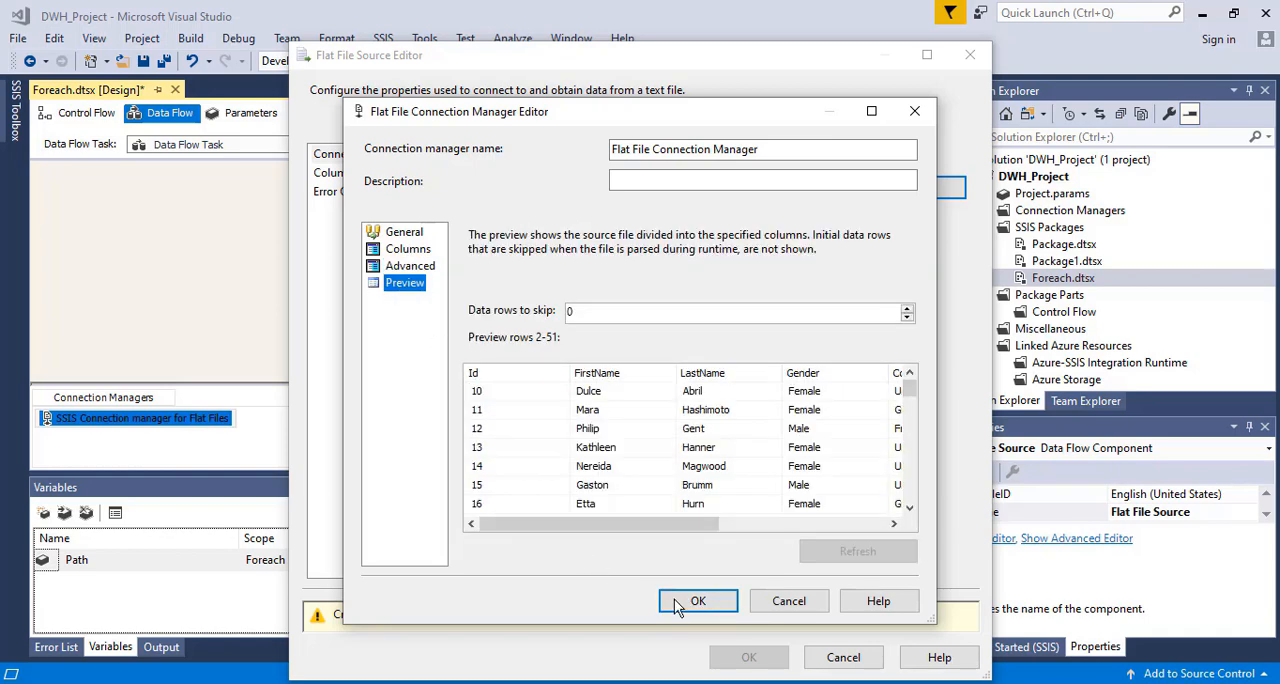
{"action": "left_click", "coordinate": [700, 605]}
Check the Flat File Source's output columns and accept the source's settings
{"action": "left_click", "coordinate": [352, 175]}
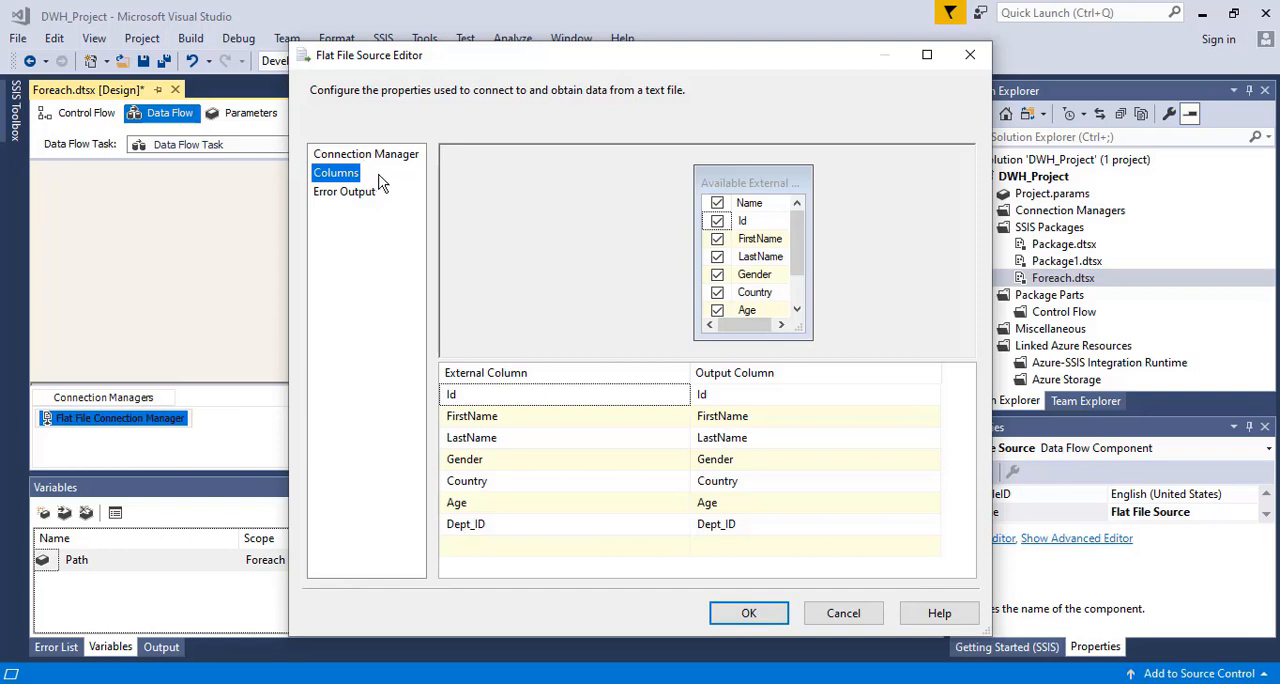
{"action": "left_click", "coordinate": [366, 155]}
{"action": "left_click", "coordinate": [747, 612]}
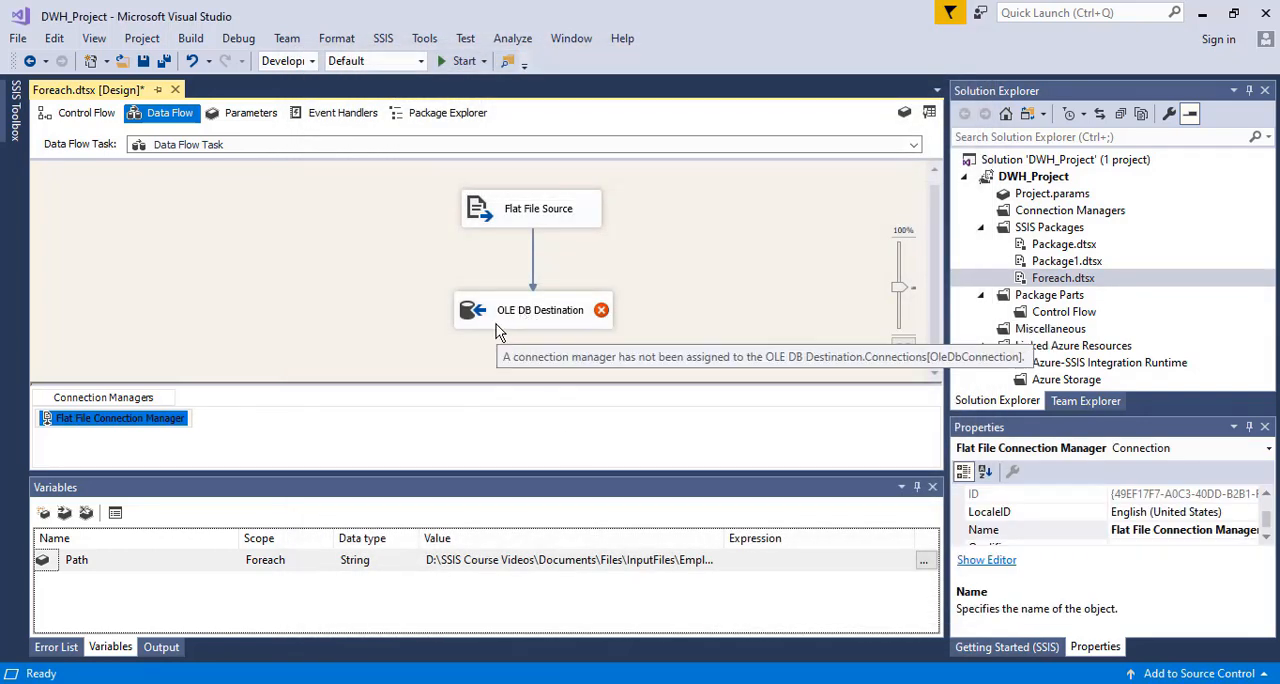
Open the OLE DB Destination and create its connection manager from the DESKTOP-EIM5J0V\SQLSERVER2020.dice data connection
{"action": "double_click", "coordinate": [500, 312]}
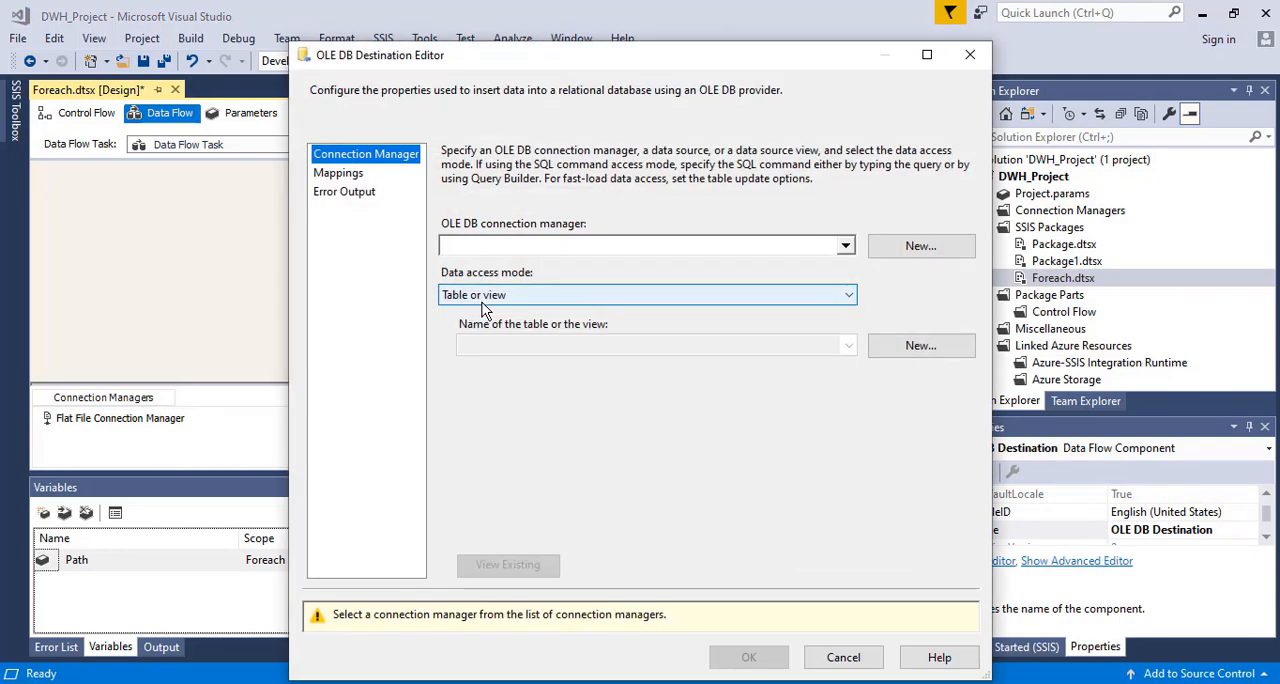
{"action": "left_click", "coordinate": [845, 246]}
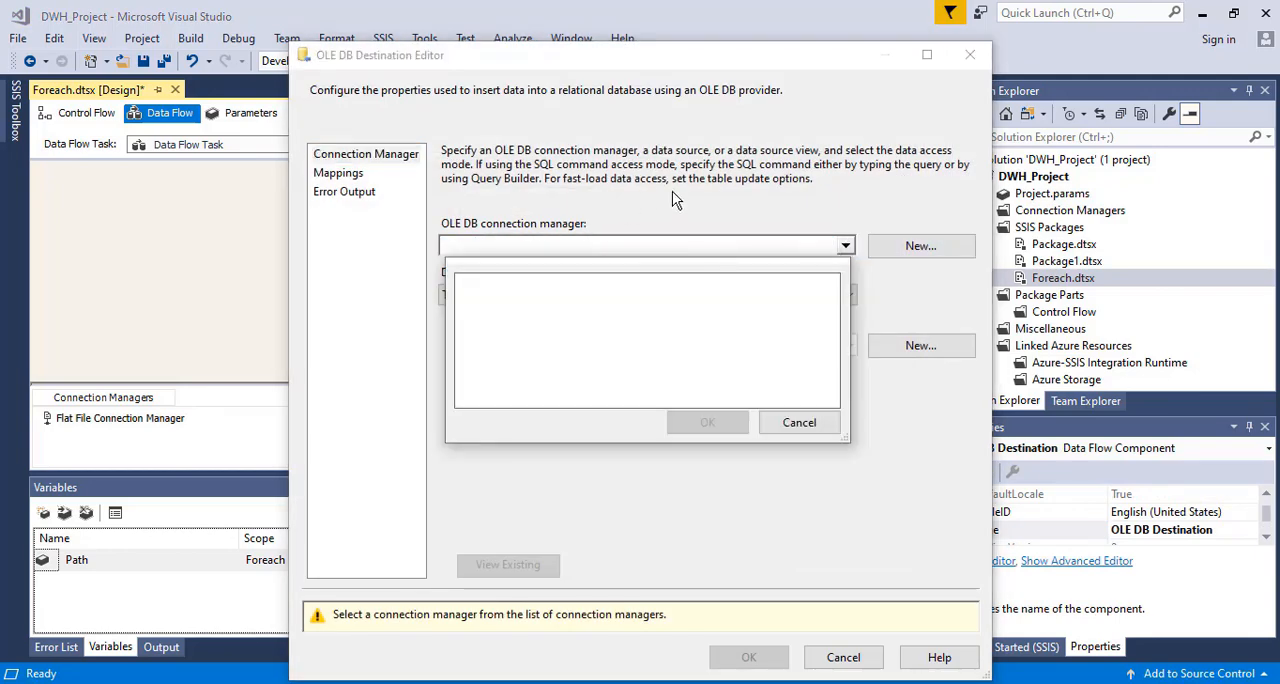
{"action": "left_click", "coordinate": [795, 424]}
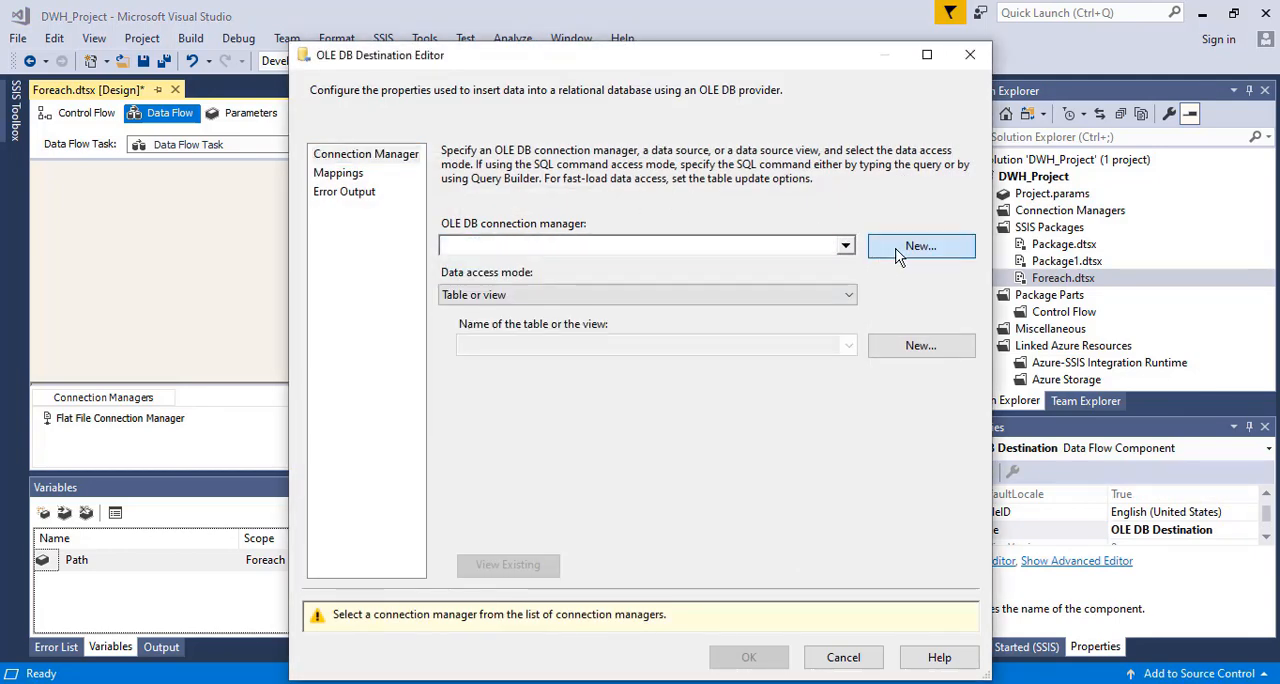
{"action": "left_click", "coordinate": [900, 246]}
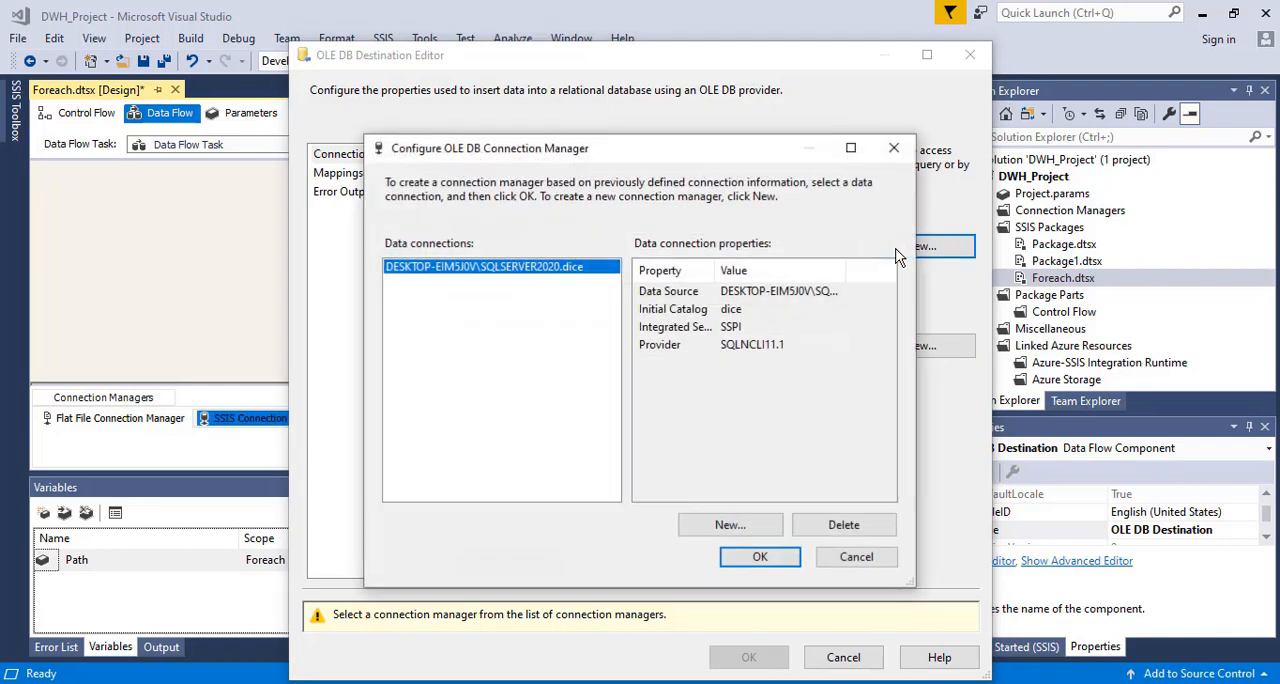
{"action": "left_click", "coordinate": [766, 560]}
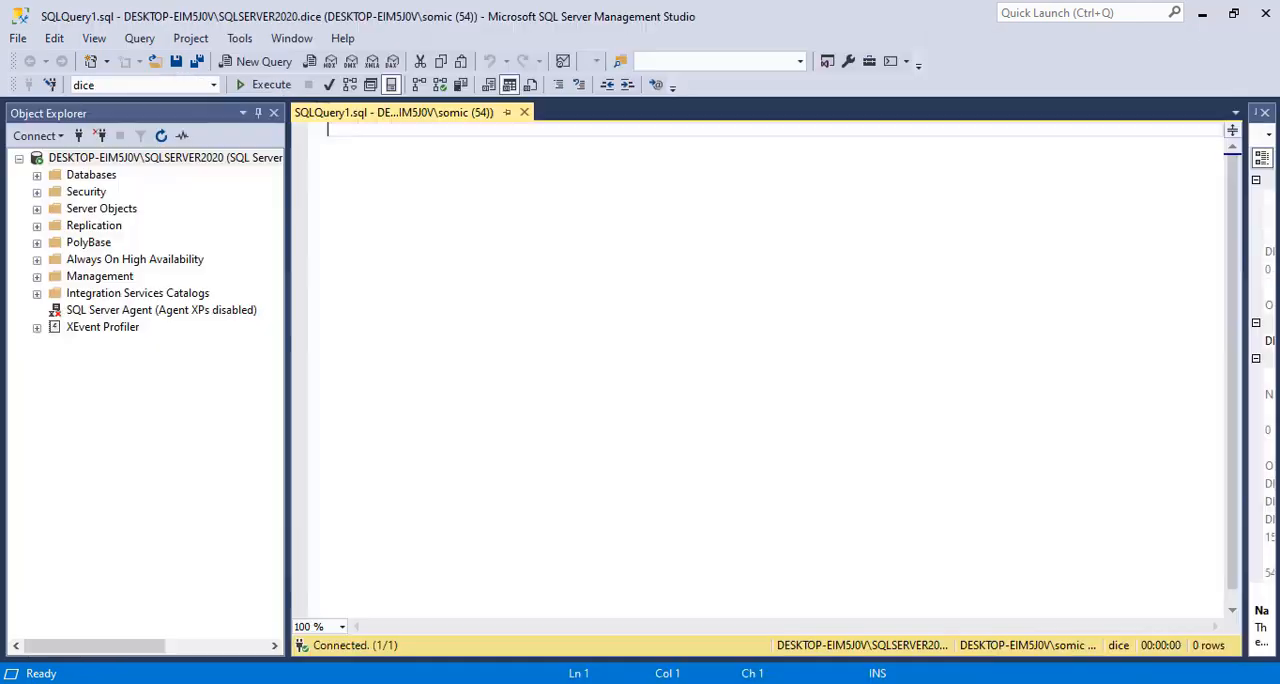
In SQL Server Management Studio, expand the tables of the dice database and examine the existing table names
{"action": "left_click", "coordinate": [38, 175]}
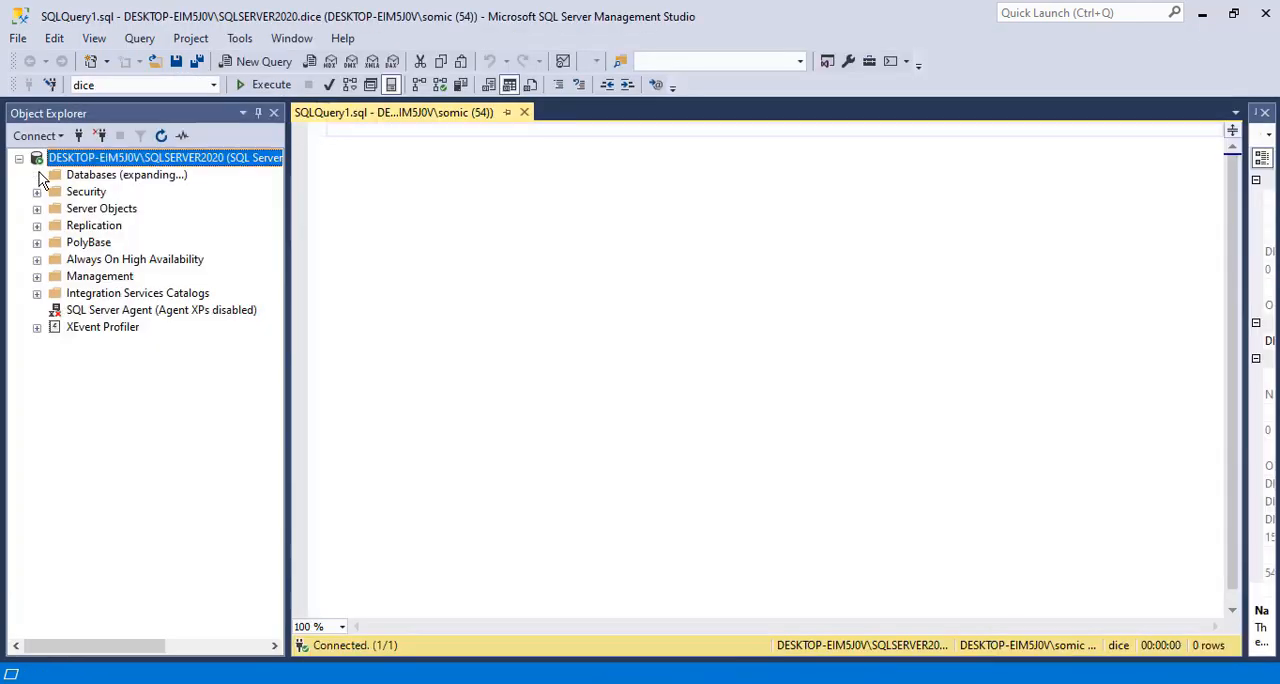
{"action": "left_click", "coordinate": [55, 226]}
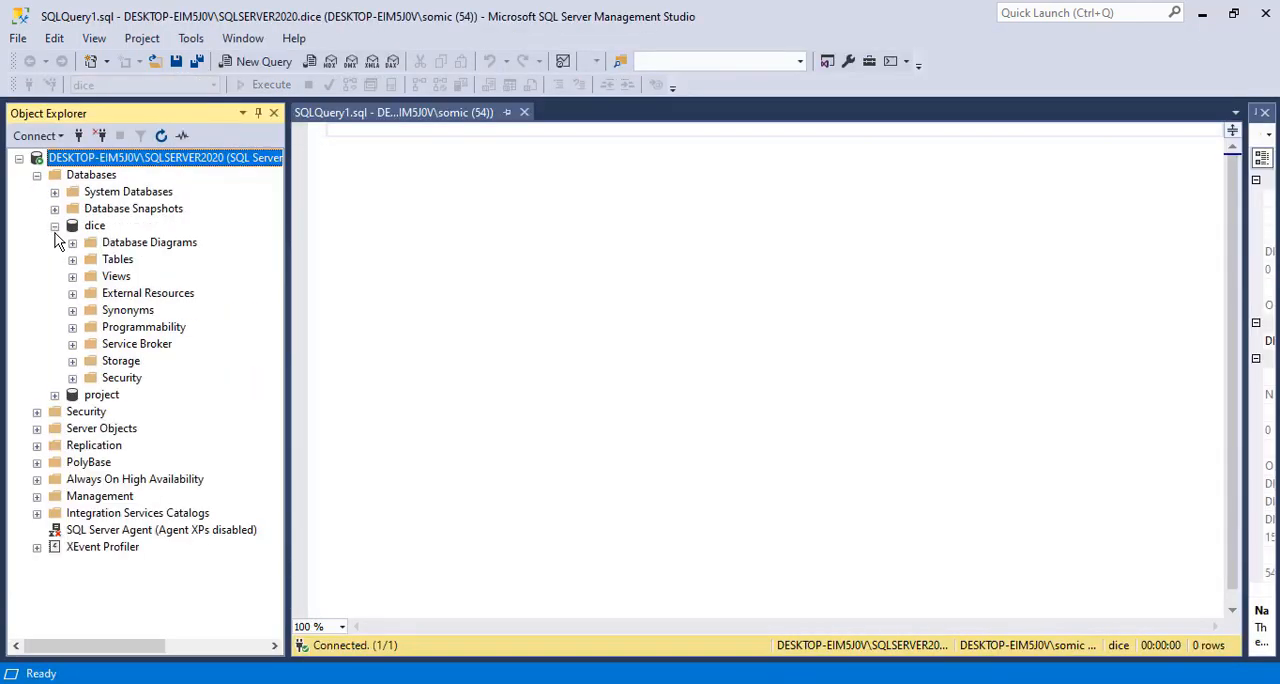
{"action": "left_click", "coordinate": [72, 259]}
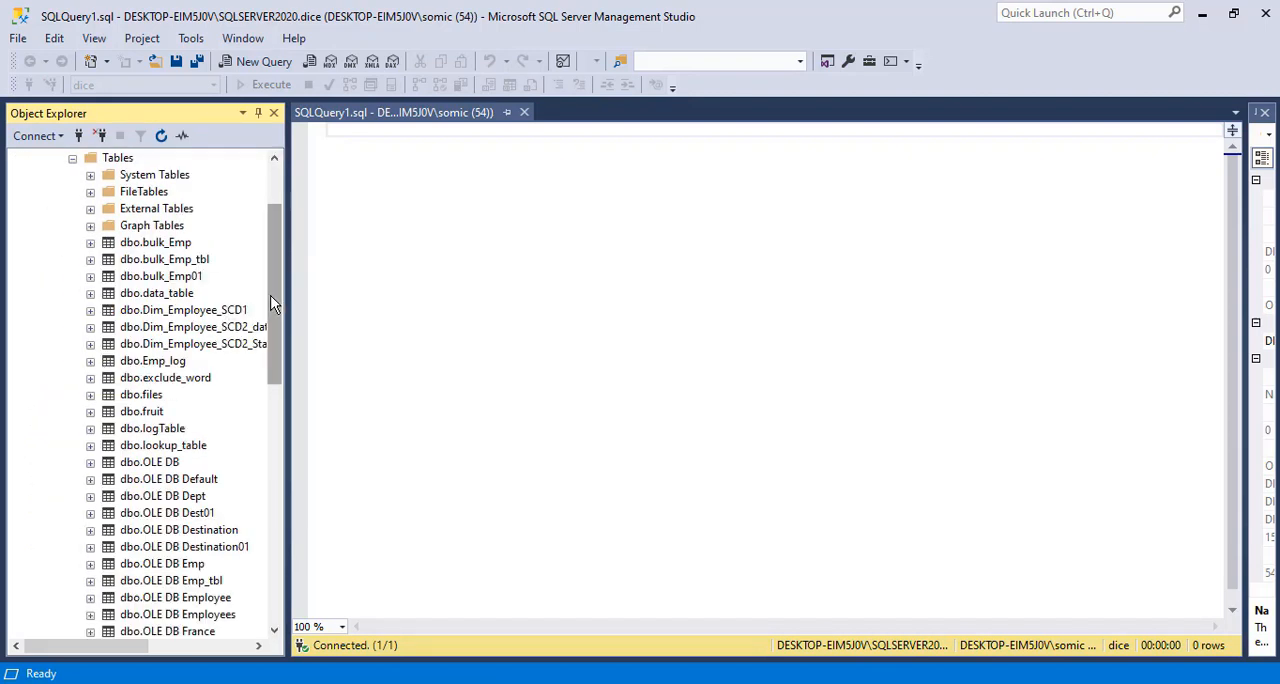
{"action": "left_click_drag", "start_coordinate": [277, 308], "coordinate": [309, 365]}
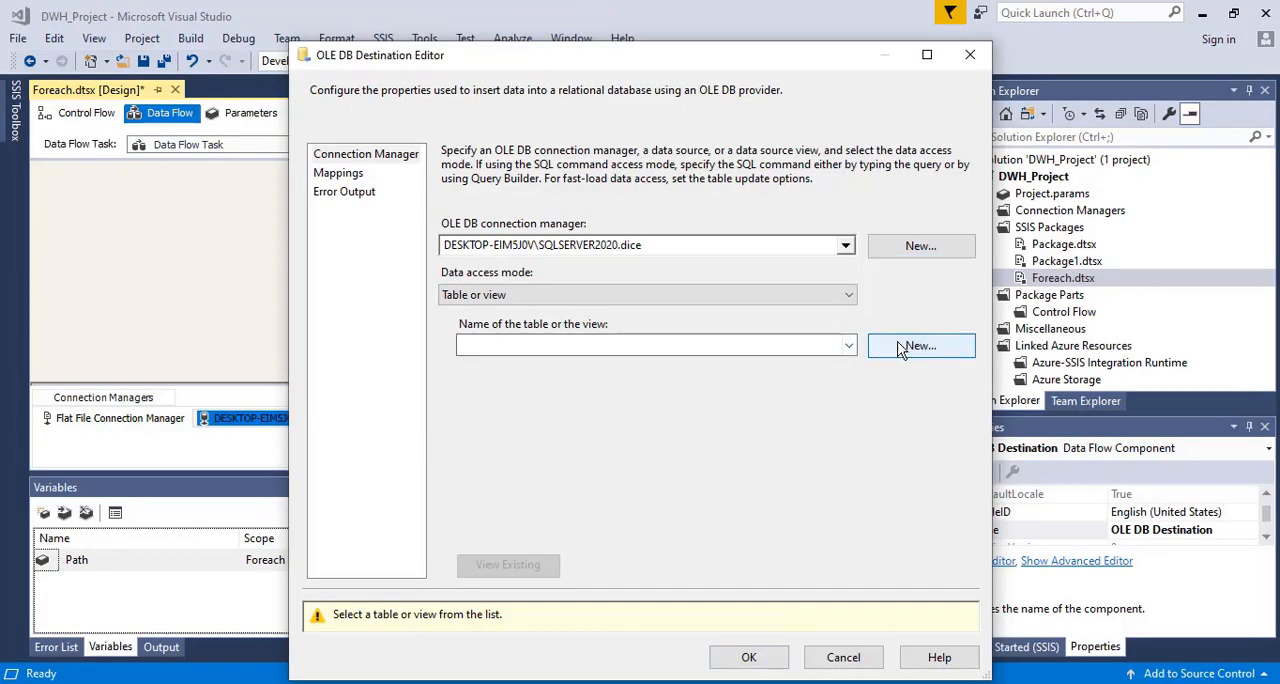
Create a new destination table named OLE DB Demo for the OLE DB Destination, keeping the generated columns
{"action": "left_click", "coordinate": [899, 347]}
{"action": "left_click", "coordinate": [593, 284]}
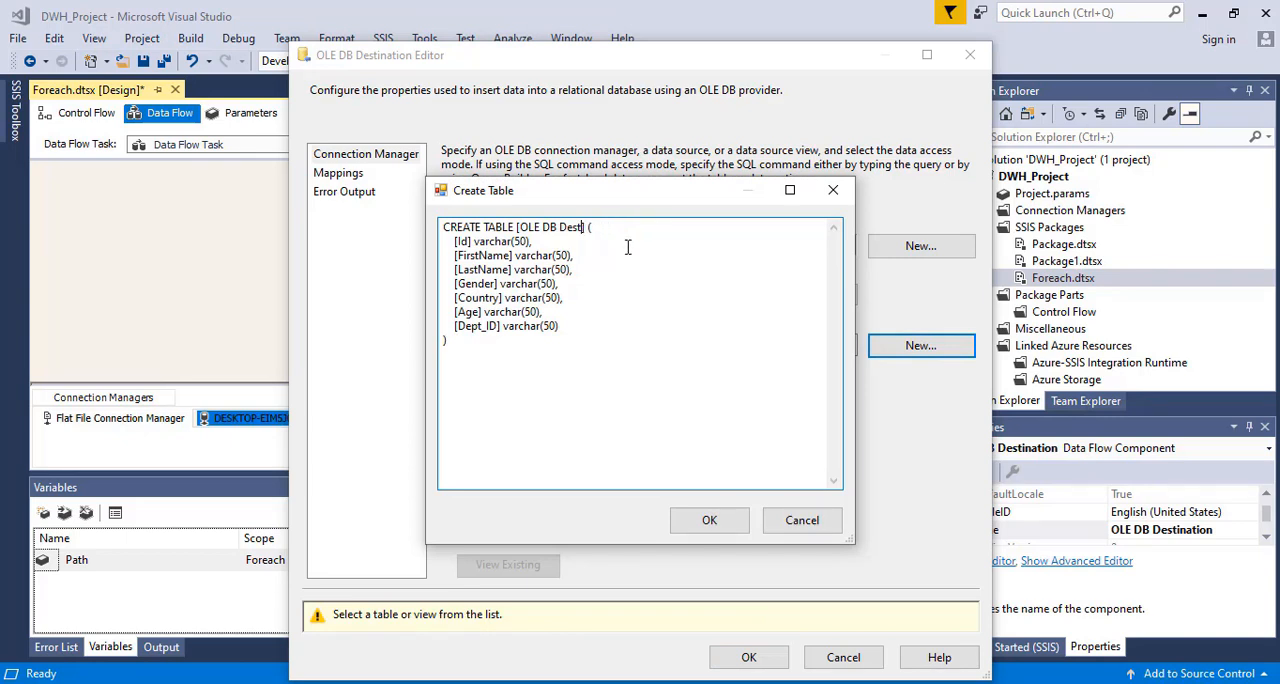
{"action": "type", "text": "i"}
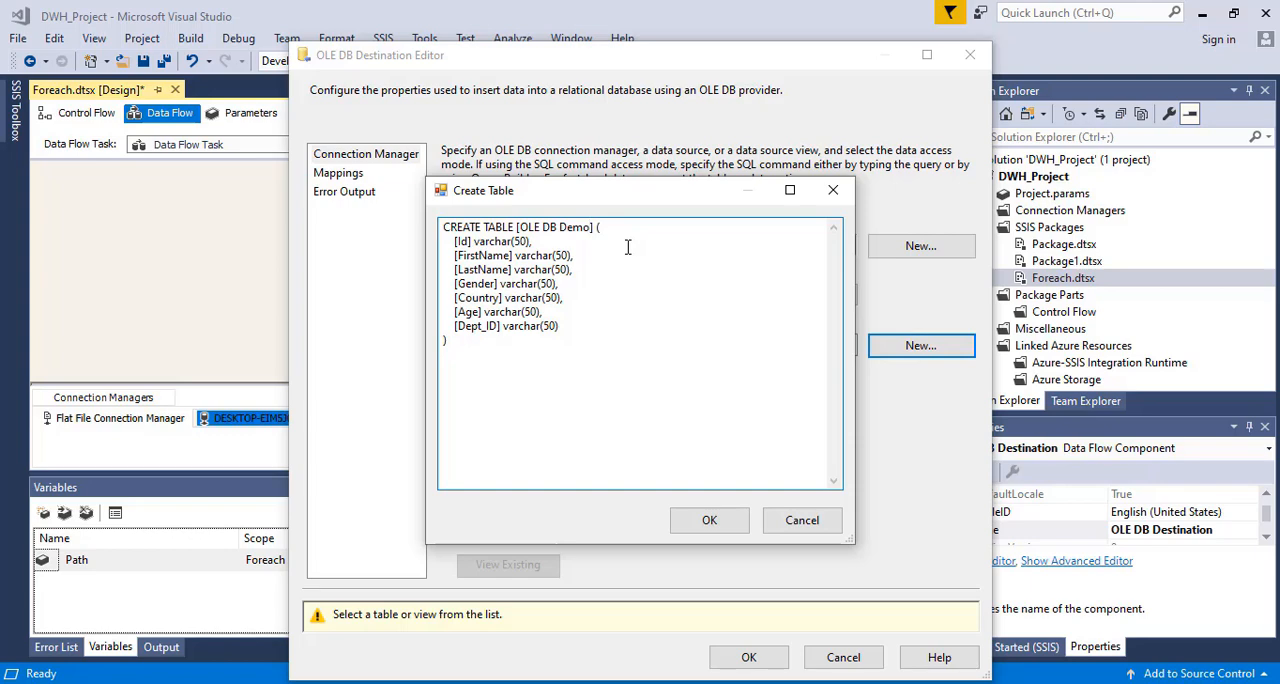
{"action": "left_click", "coordinate": [700, 524]}
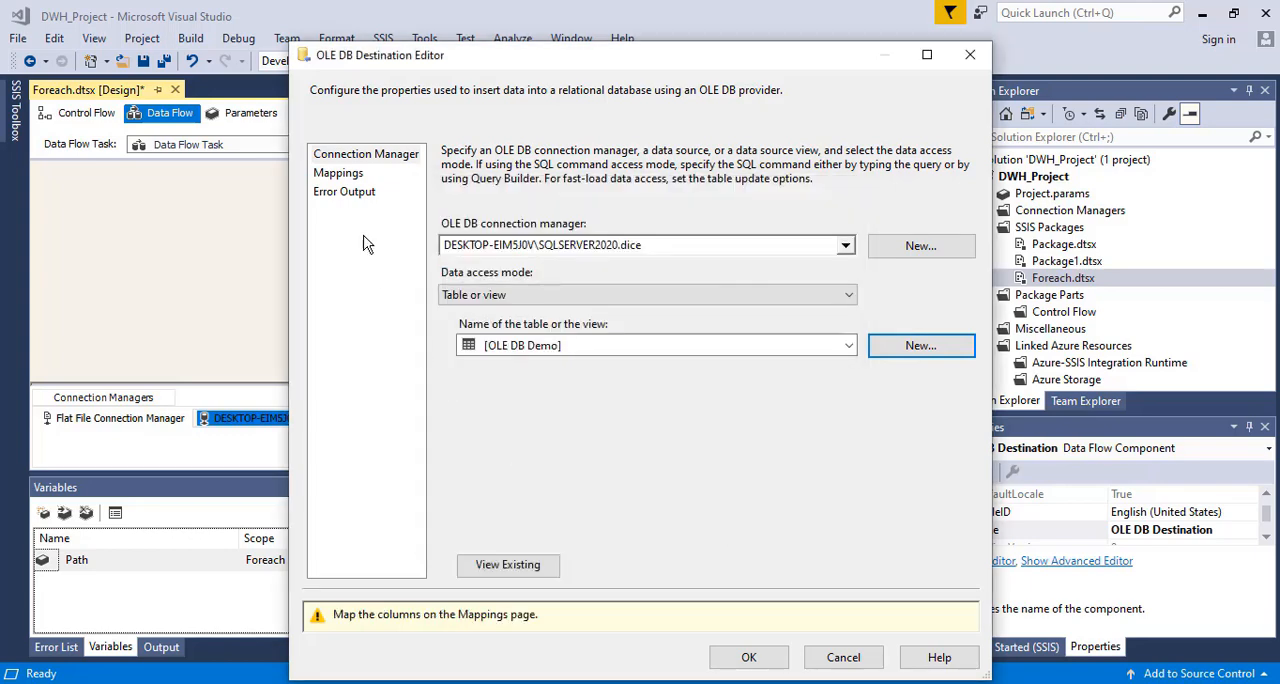
Map the input columns to the OLE DB Demo table's columns, check the error output, and accept the destination's settings
{"action": "left_click", "coordinate": [342, 176]}
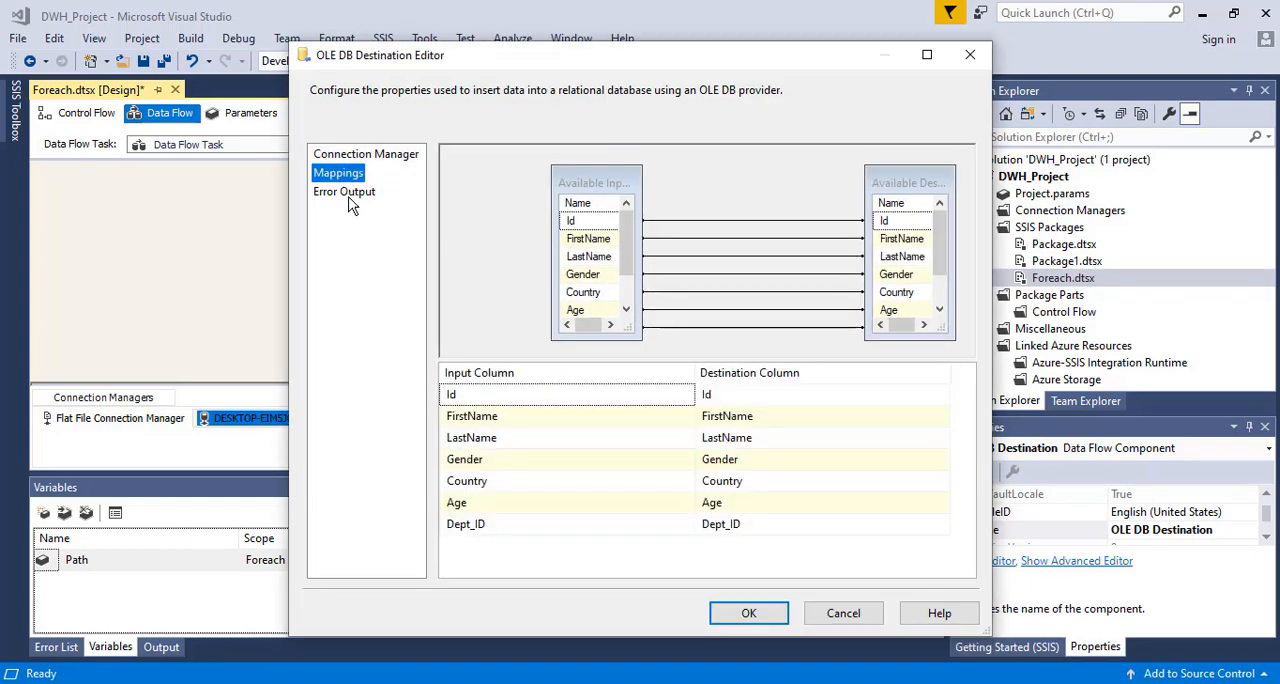
{"action": "left_click", "coordinate": [346, 194]}
{"action": "left_click", "coordinate": [360, 155]}
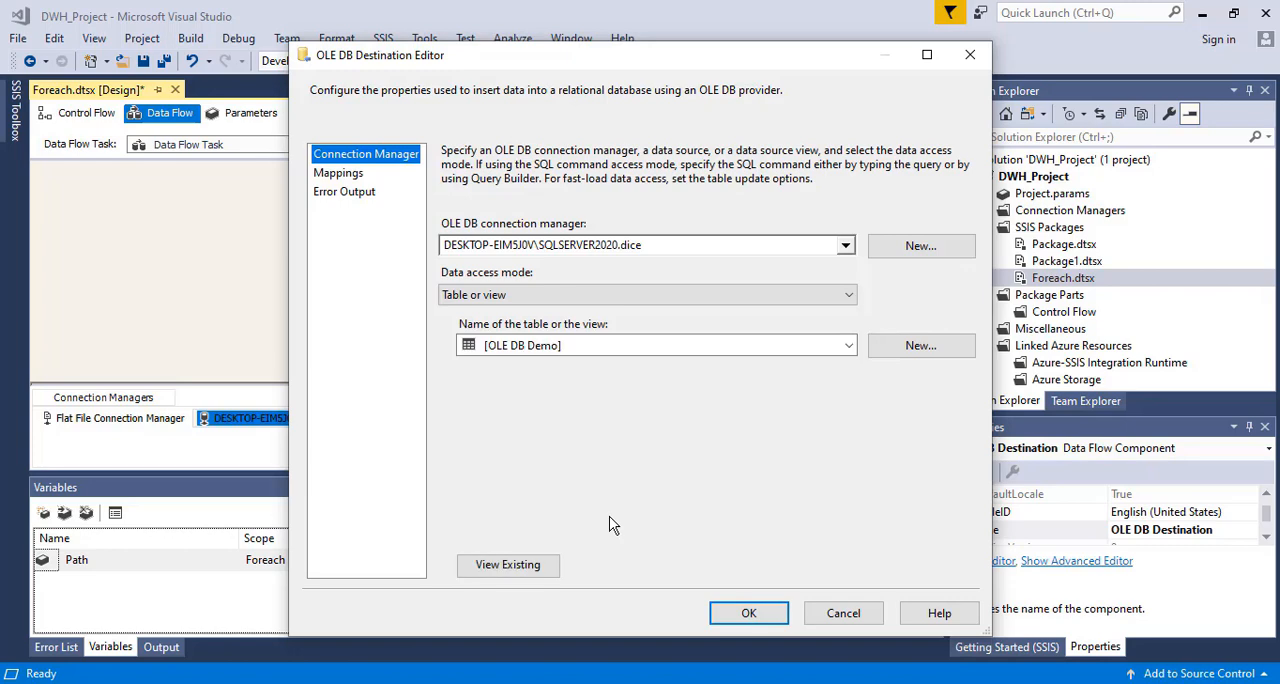
{"action": "left_click", "coordinate": [749, 613]}
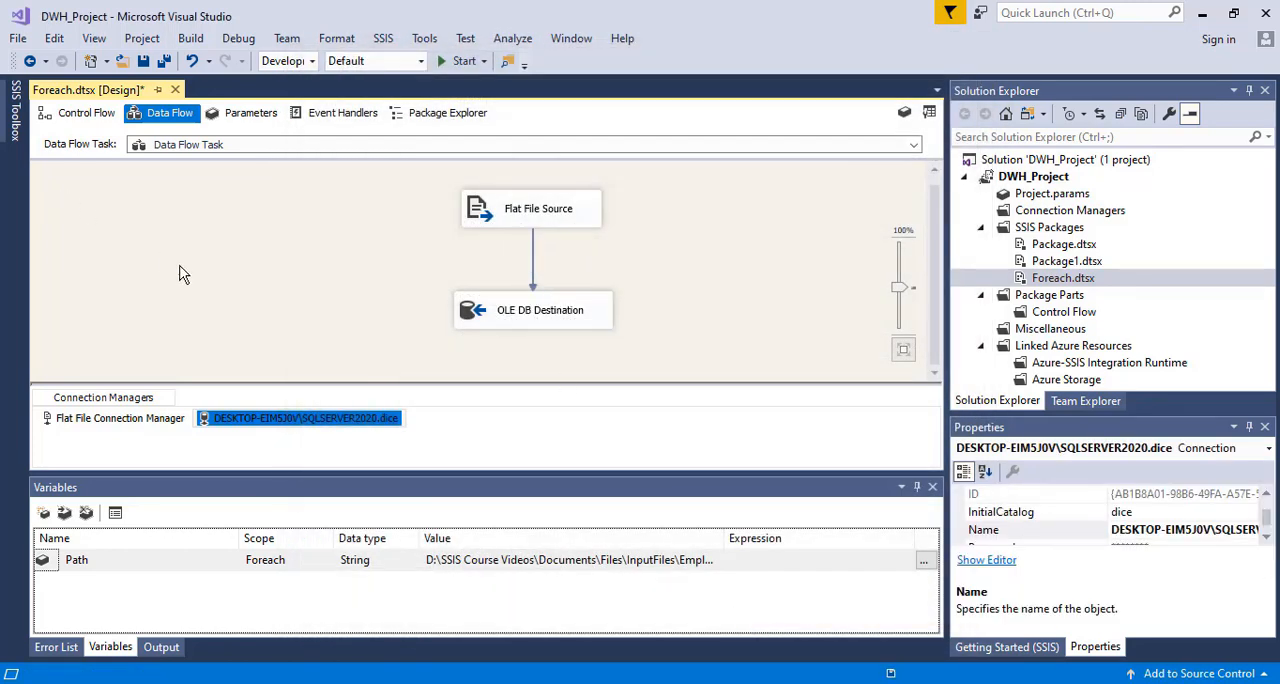
Save the Foreach.dtsx package and run it from the control flow
{"action": "key", "text": "ctrl+s"}
{"action": "left_click", "coordinate": [86, 113]}
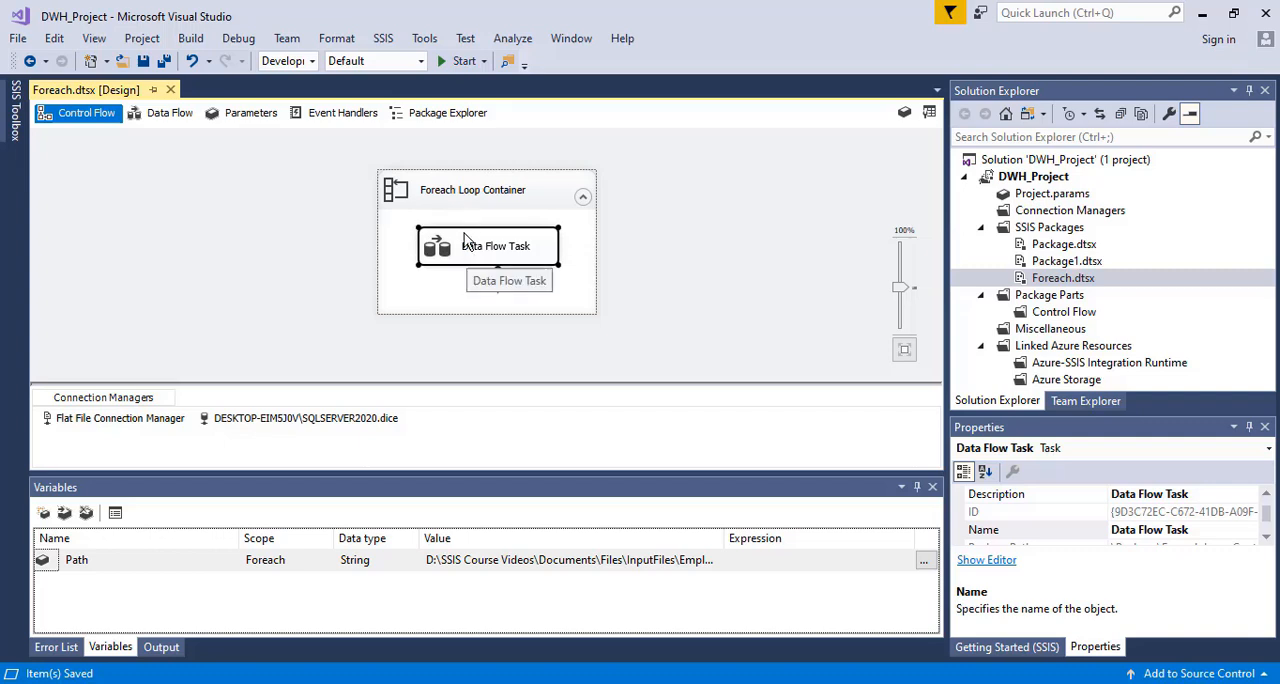
{"action": "left_click", "coordinate": [455, 62]}
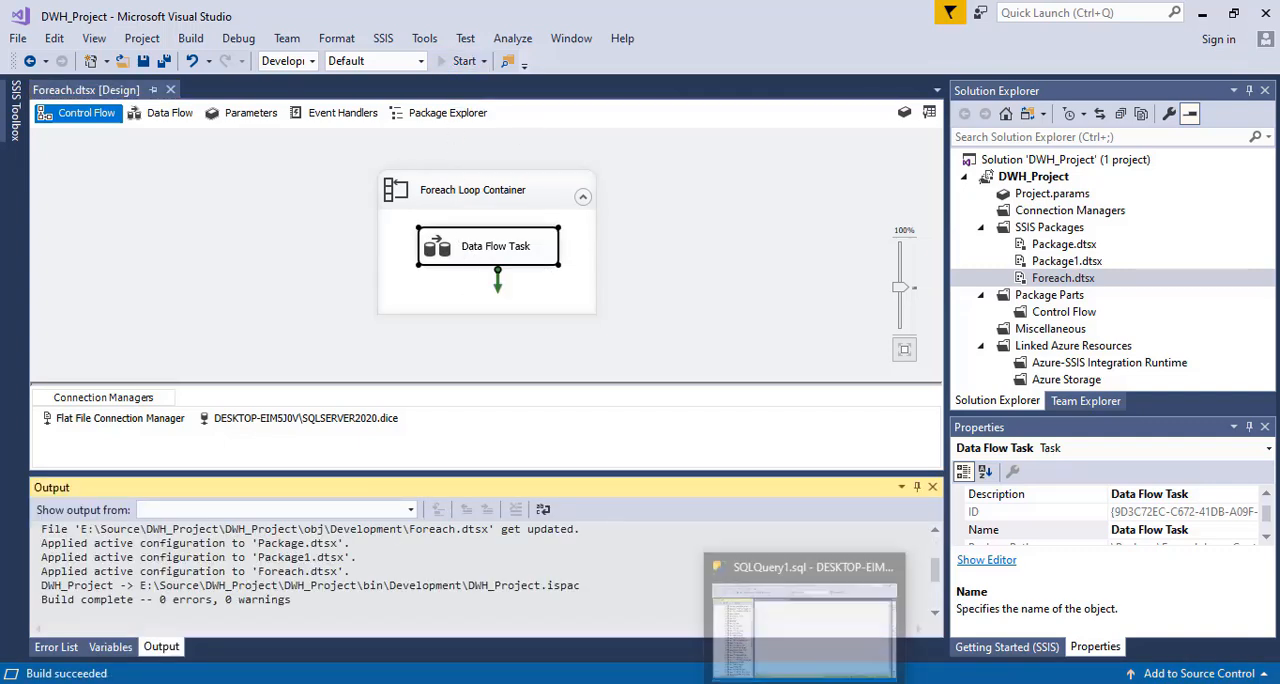
In SQL Server Management Studio, refresh the dice database and expand its tables to find dbo.OLE DB Demo
{"action": "left_click", "coordinate": [804, 683]}
{"action": "left_click", "coordinate": [804, 683]}
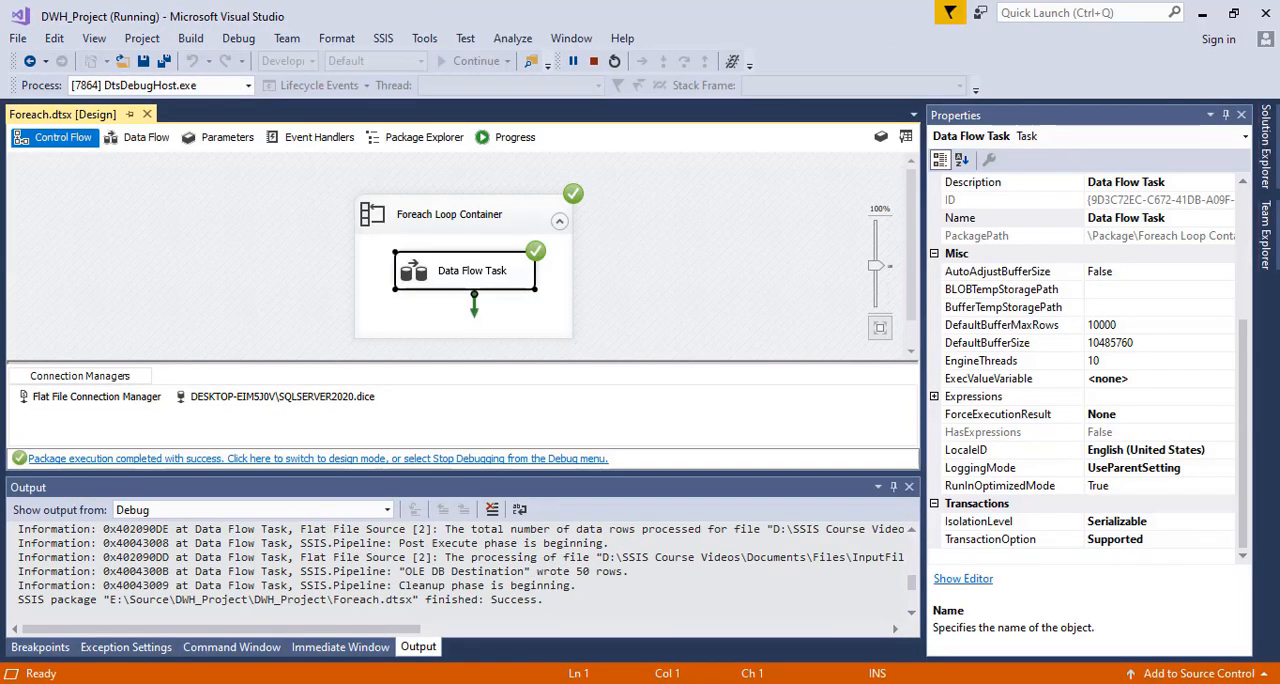
{"action": "left_click", "coordinate": [804, 683]}
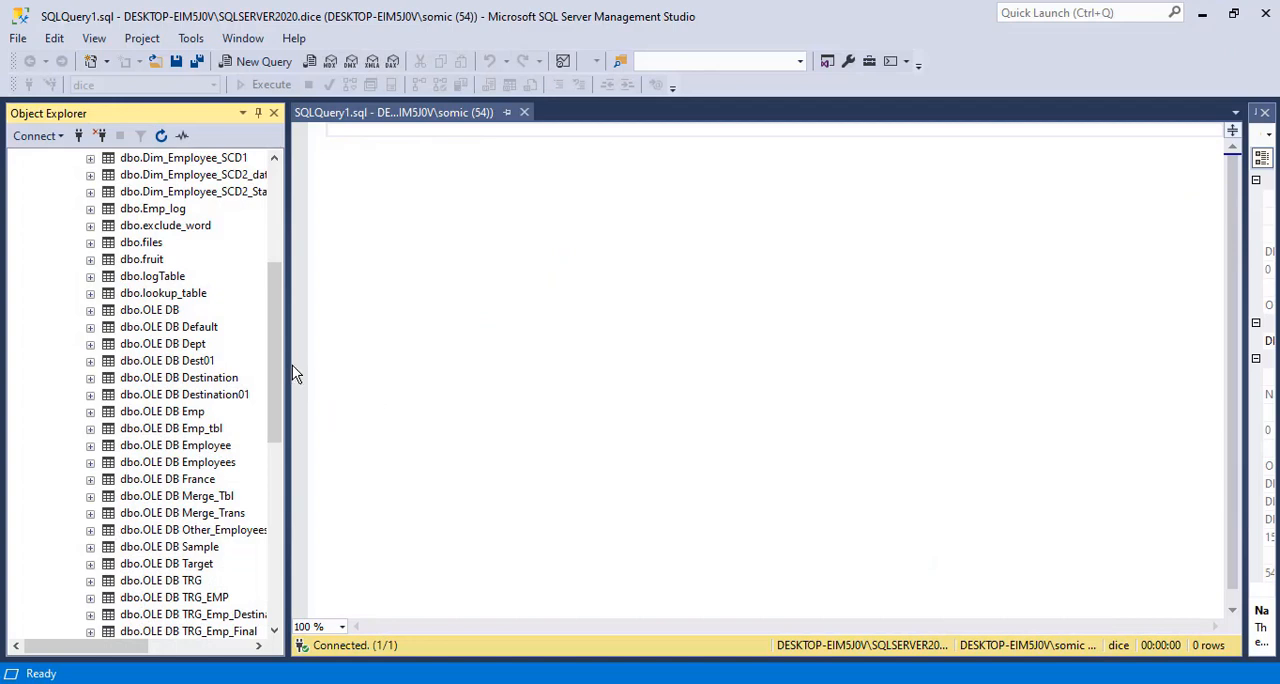
{"action": "left_click_drag", "start_coordinate": [279, 349], "coordinate": [279, 251]}
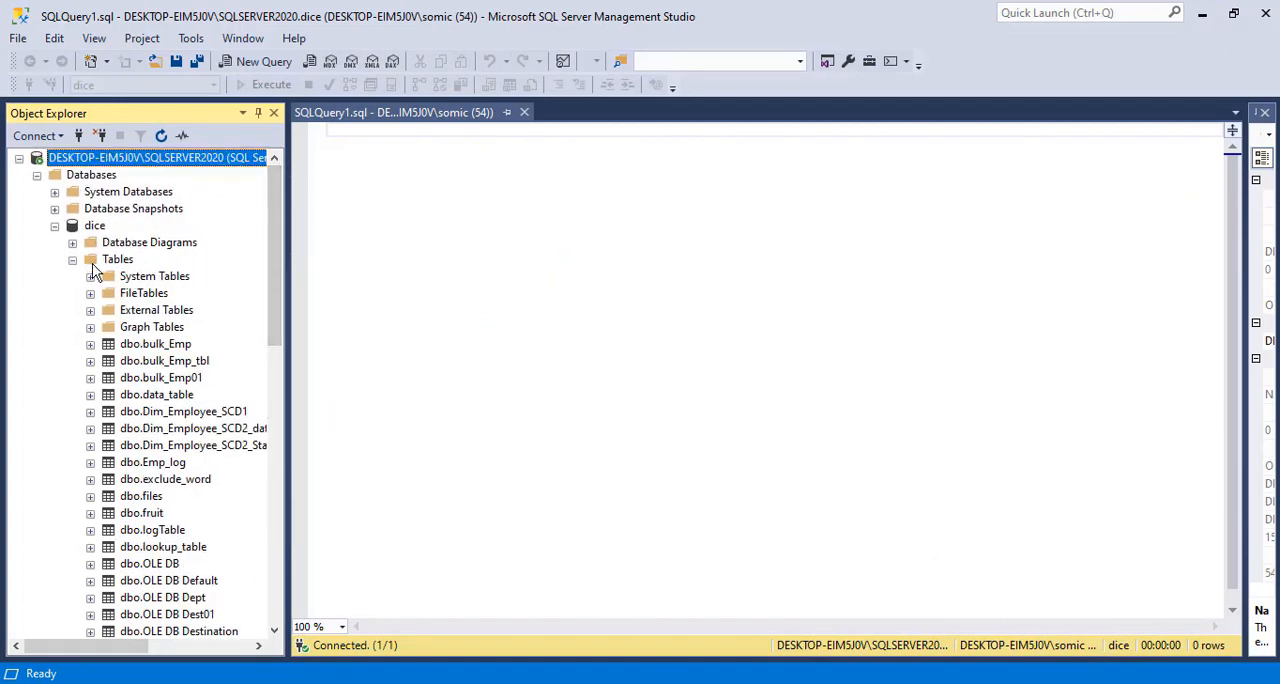
{"action": "left_click", "coordinate": [92, 228]}
{"action": "right_click", "coordinate": [90, 231]}
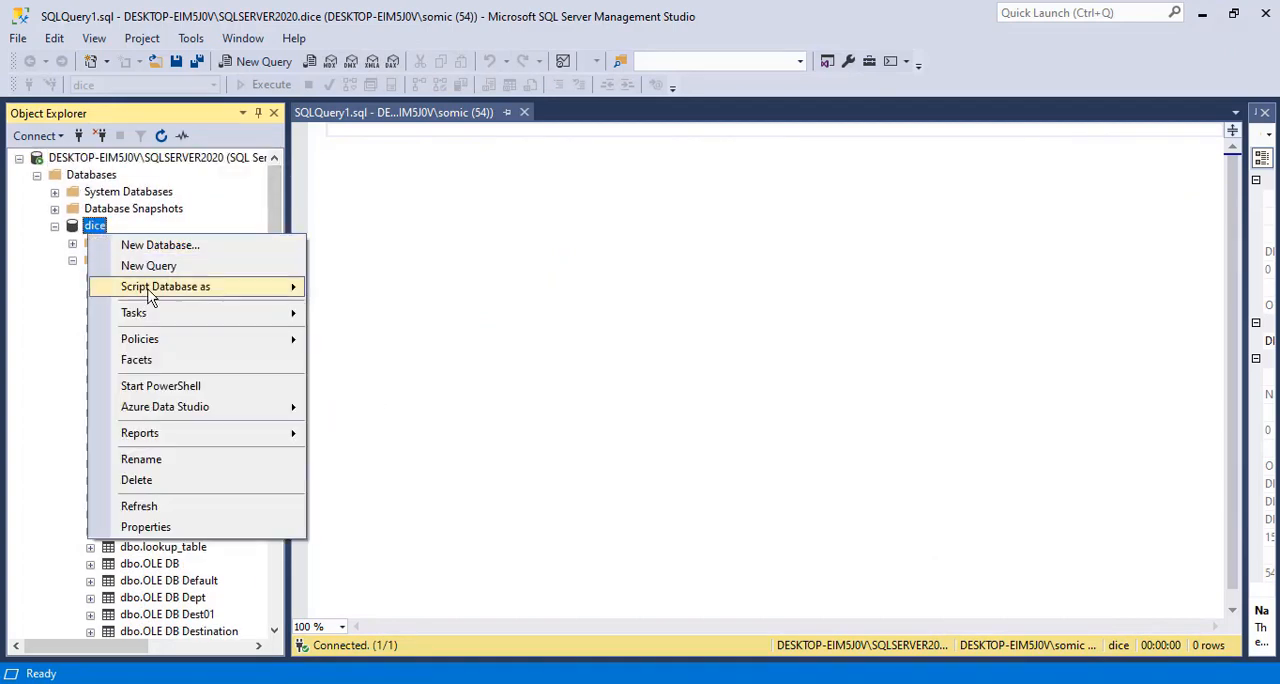
{"action": "left_click", "coordinate": [170, 506]}
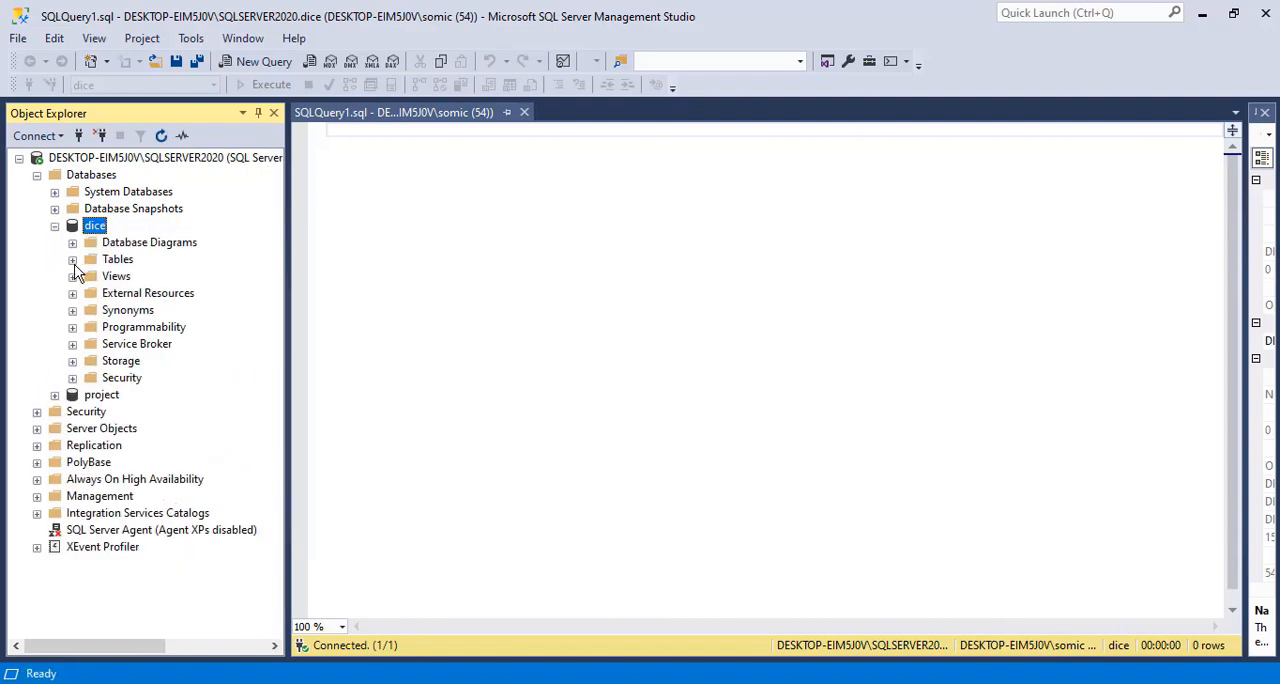
{"action": "left_click", "coordinate": [73, 261]}
{"action": "left_click_drag", "start_coordinate": [278, 343], "coordinate": [310, 410]}
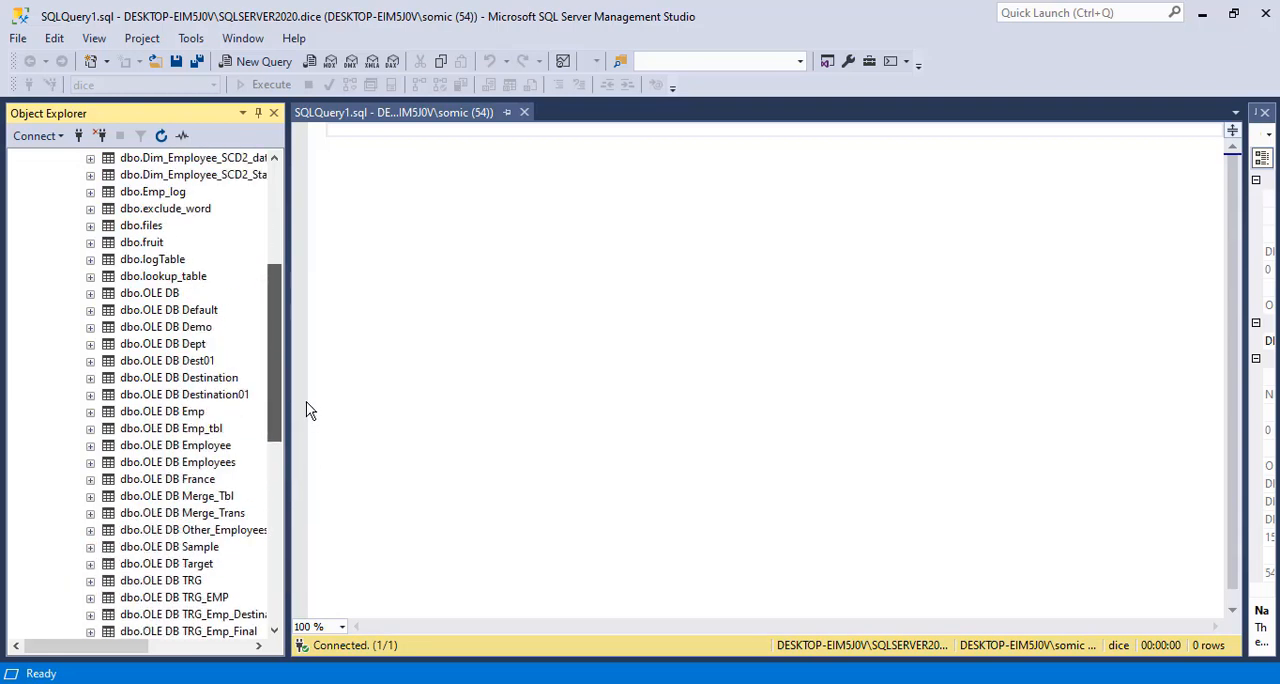
Query the top 1000 rows of the dbo.OLE DB Demo table and review the loaded records
{"action": "right_click", "coordinate": [195, 328]}
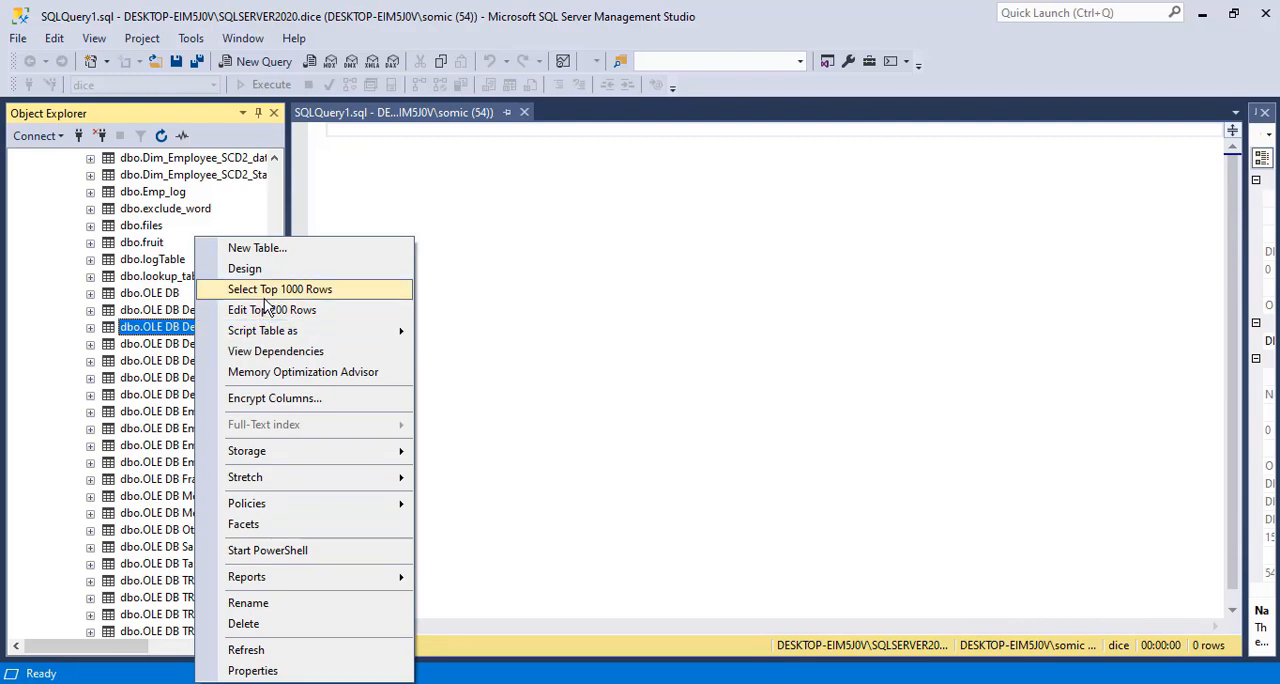
{"action": "left_click", "coordinate": [264, 290]}
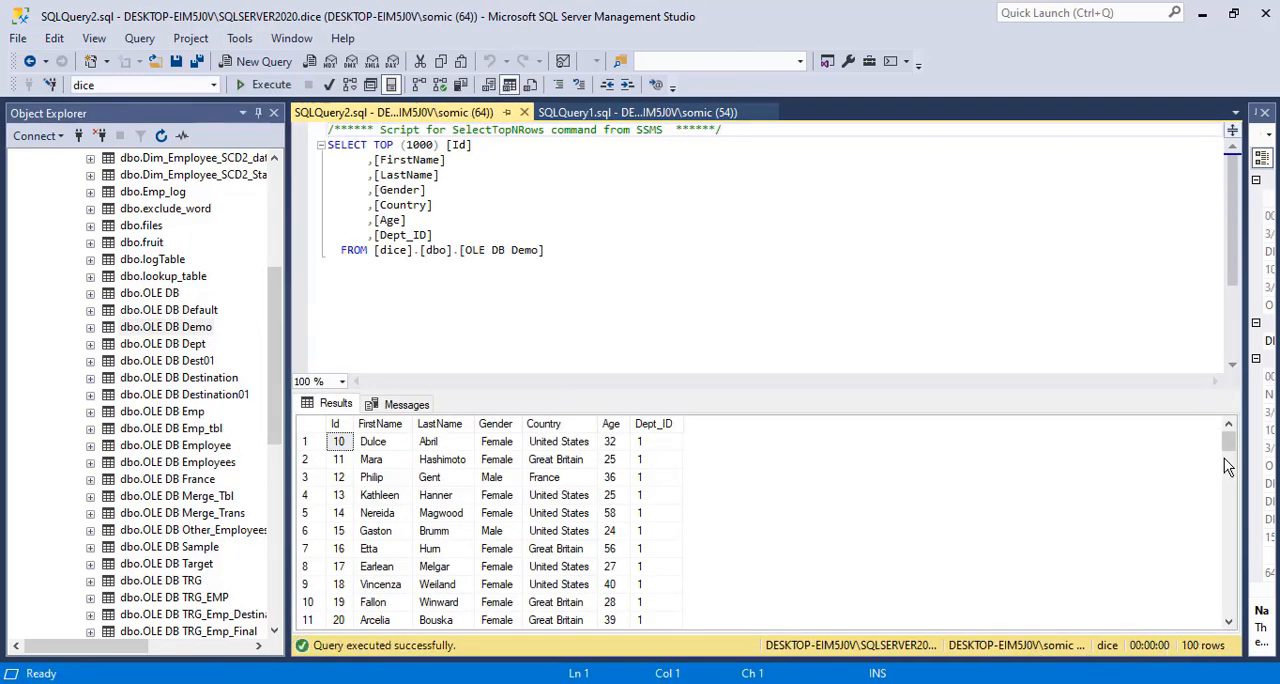
{"action": "left_click_drag", "start_coordinate": [1228, 444], "coordinate": [1203, 386]}
Open Employees01.csv from the InputFiles folder, select all its Id values to check the record count, and close it
{"action": "left_click", "coordinate": [590, 683]}
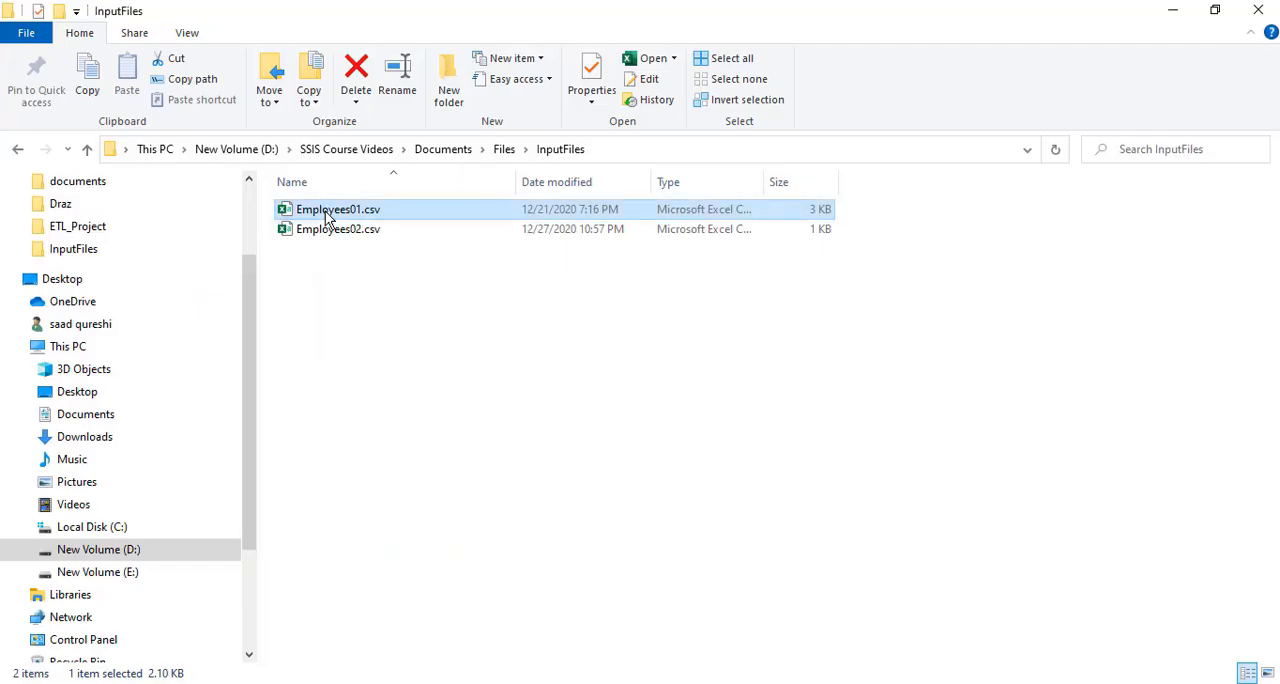
{"action": "double_click", "coordinate": [325, 211]}
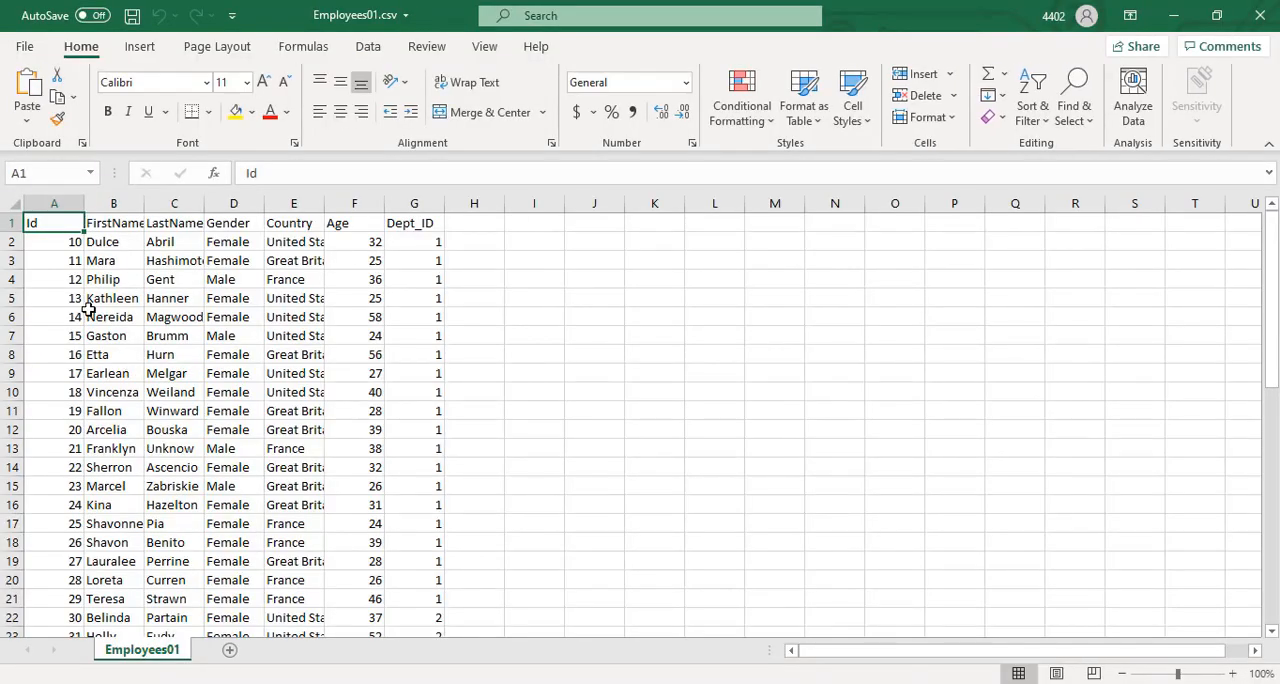
{"action": "left_click", "coordinate": [62, 245]}
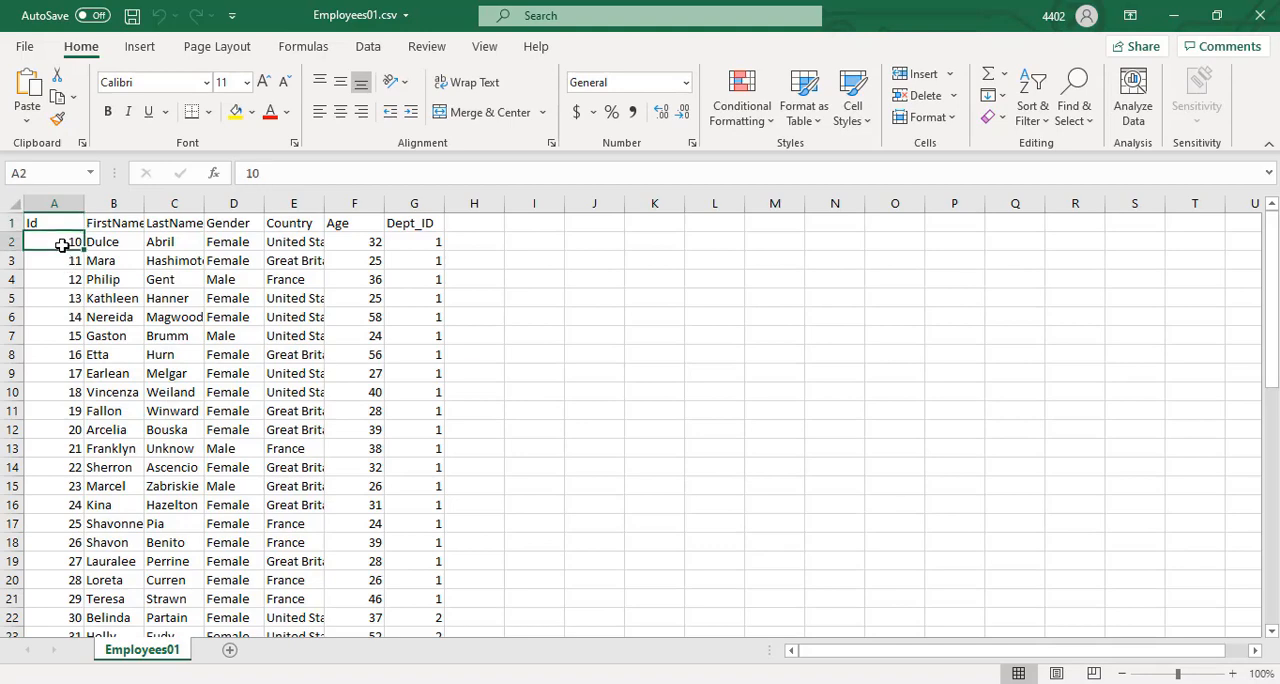
{"action": "key", "text": "ctrl+shift+Down"}
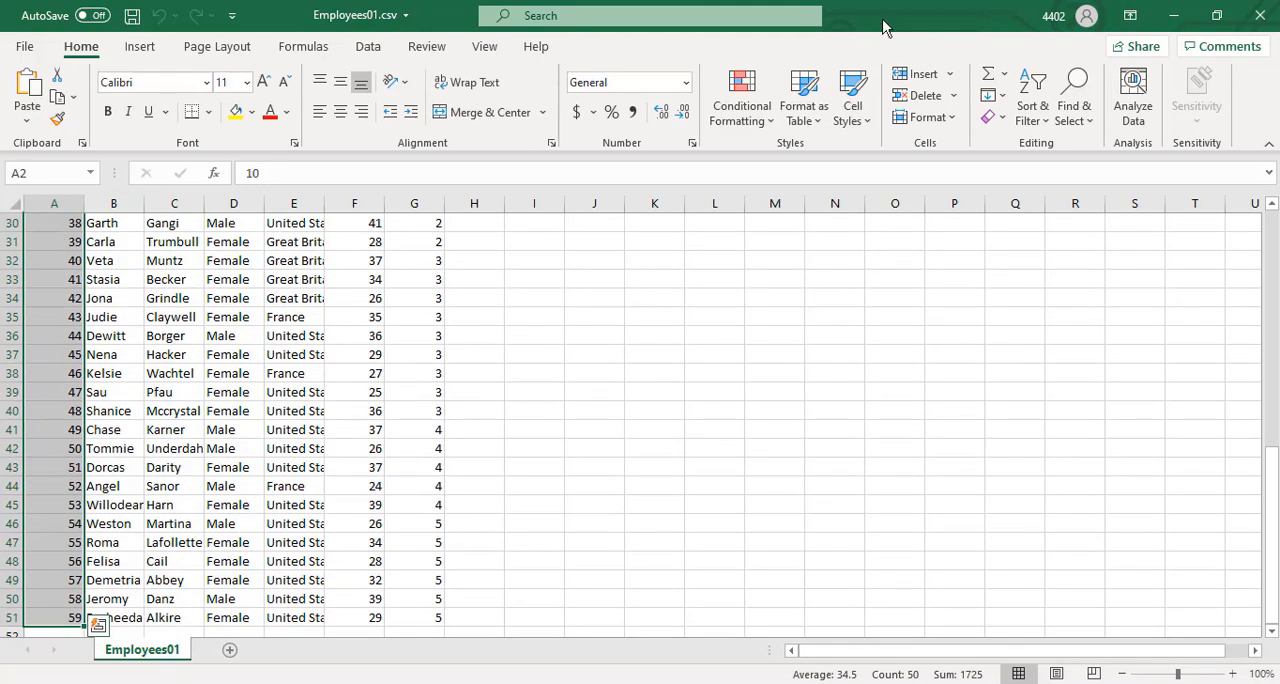
{"action": "left_click", "coordinate": [1262, 18]}
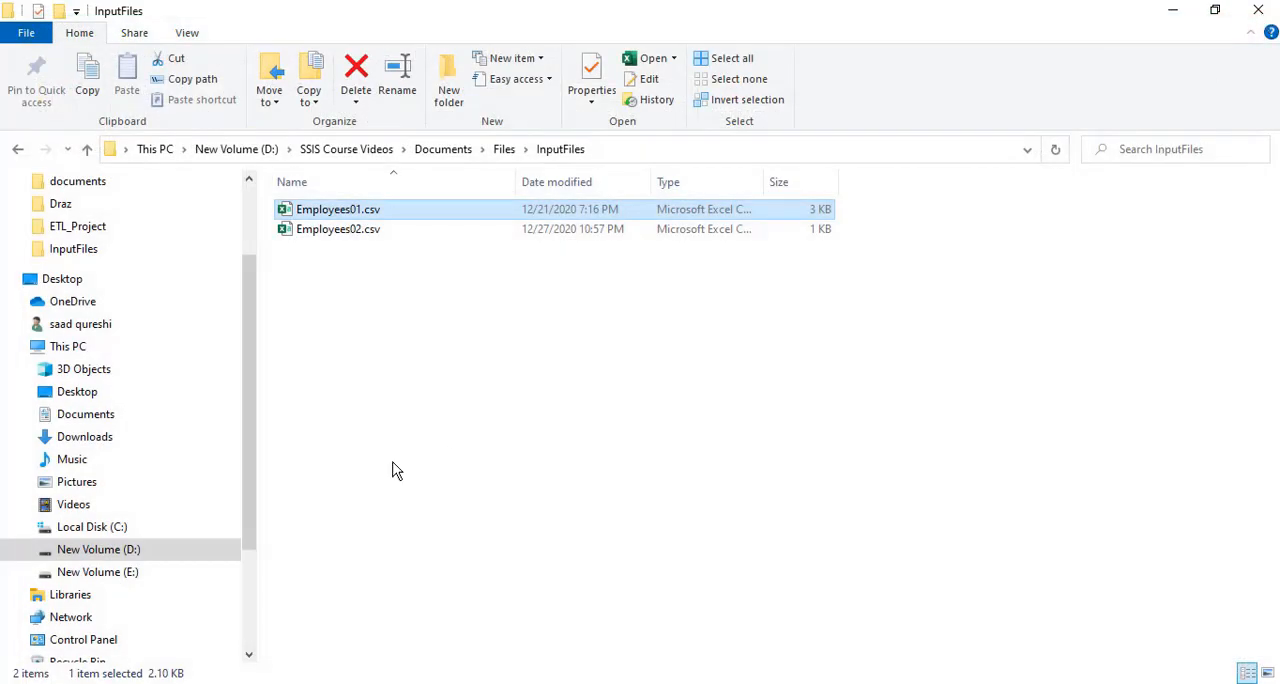
Open Employees02.csv, select its Id values to compare the record count with the loaded table, and close the file
{"action": "left_click", "coordinate": [356, 238]}
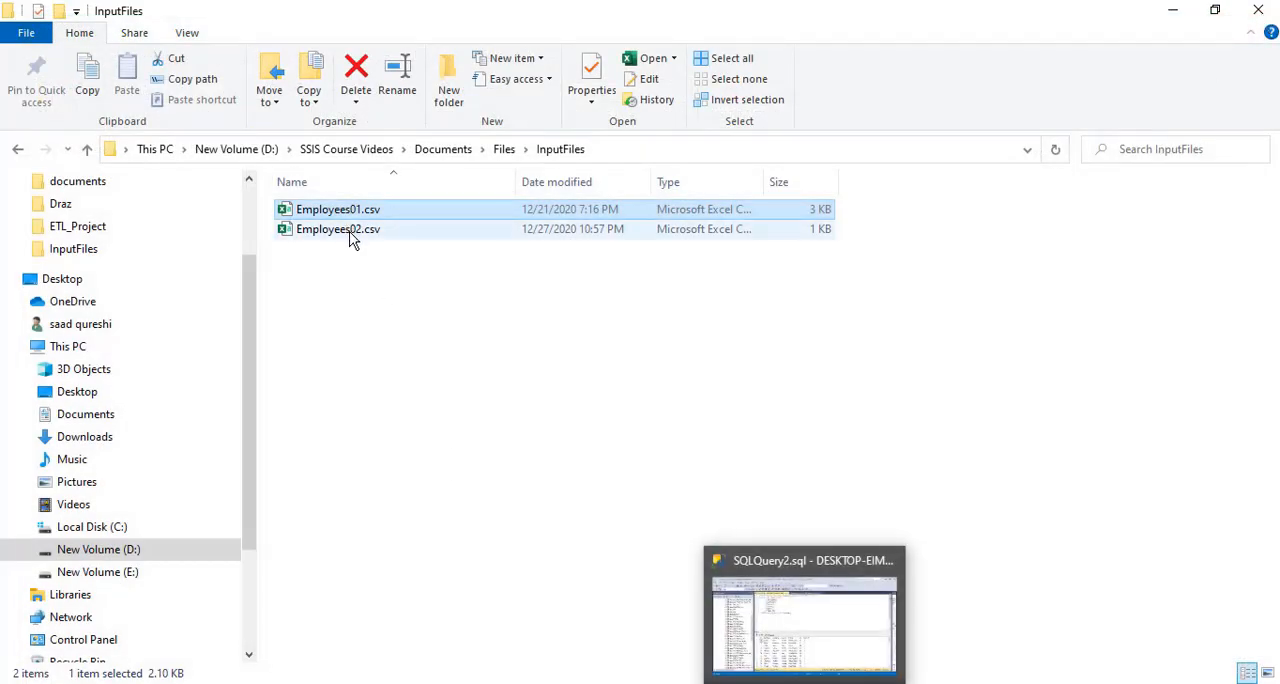
{"action": "double_click", "coordinate": [358, 238]}
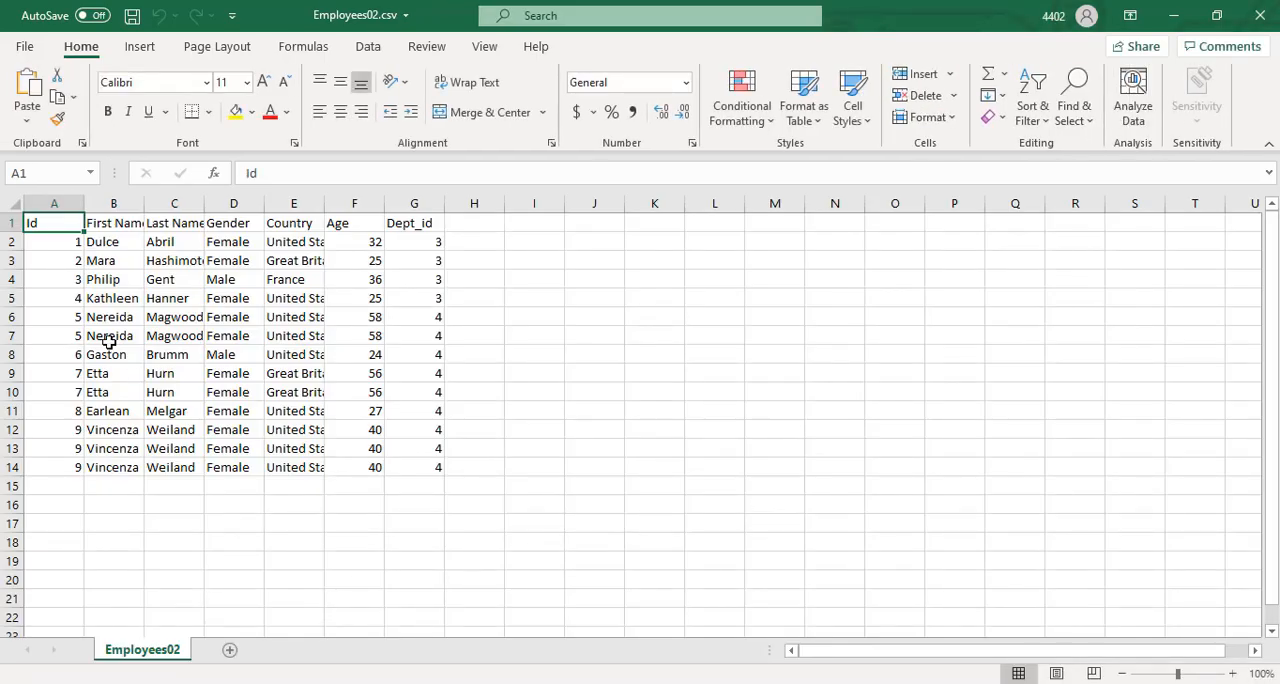
{"action": "left_click_drag", "start_coordinate": [62, 240], "coordinate": [71, 468]}
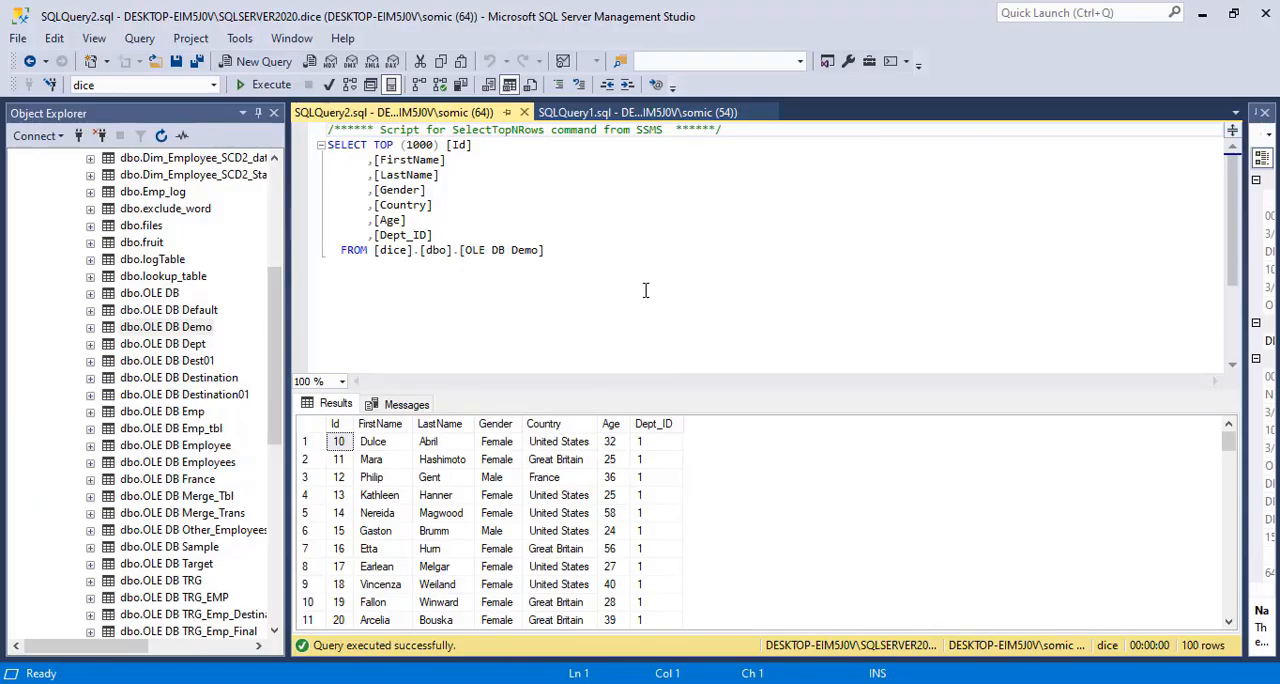
{"action": "left_click", "coordinate": [796, 682]}
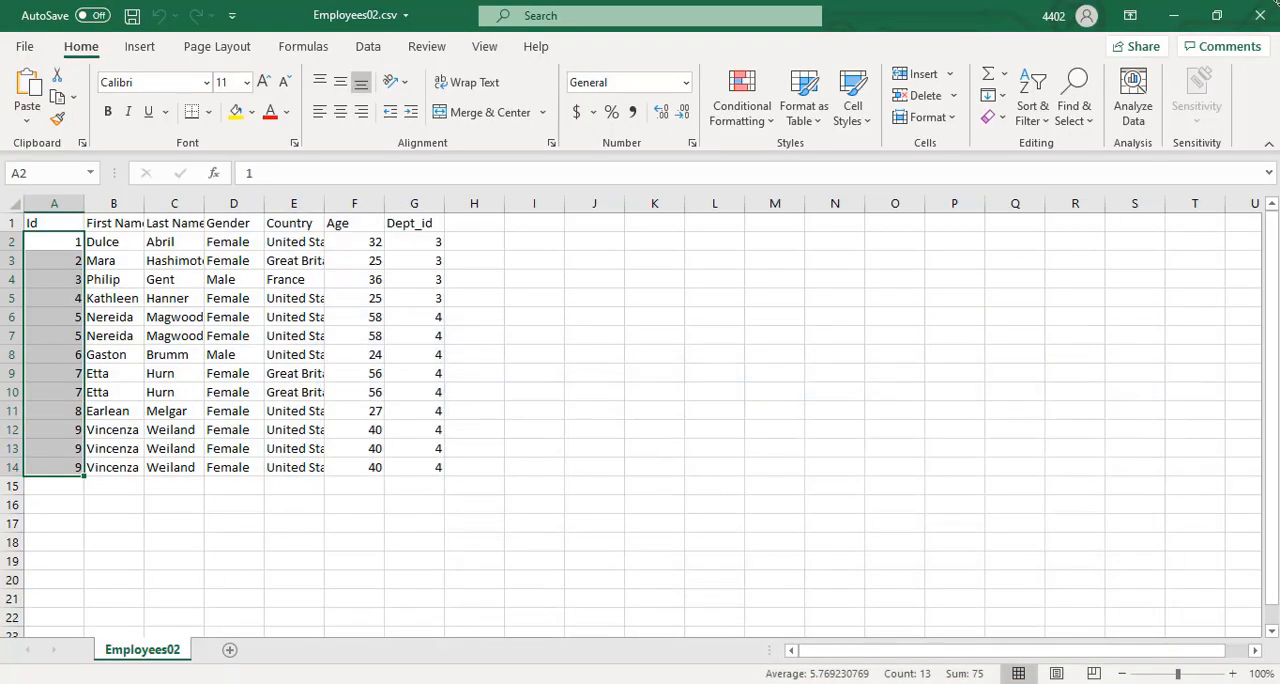
{"action": "left_click", "coordinate": [1262, 16]}
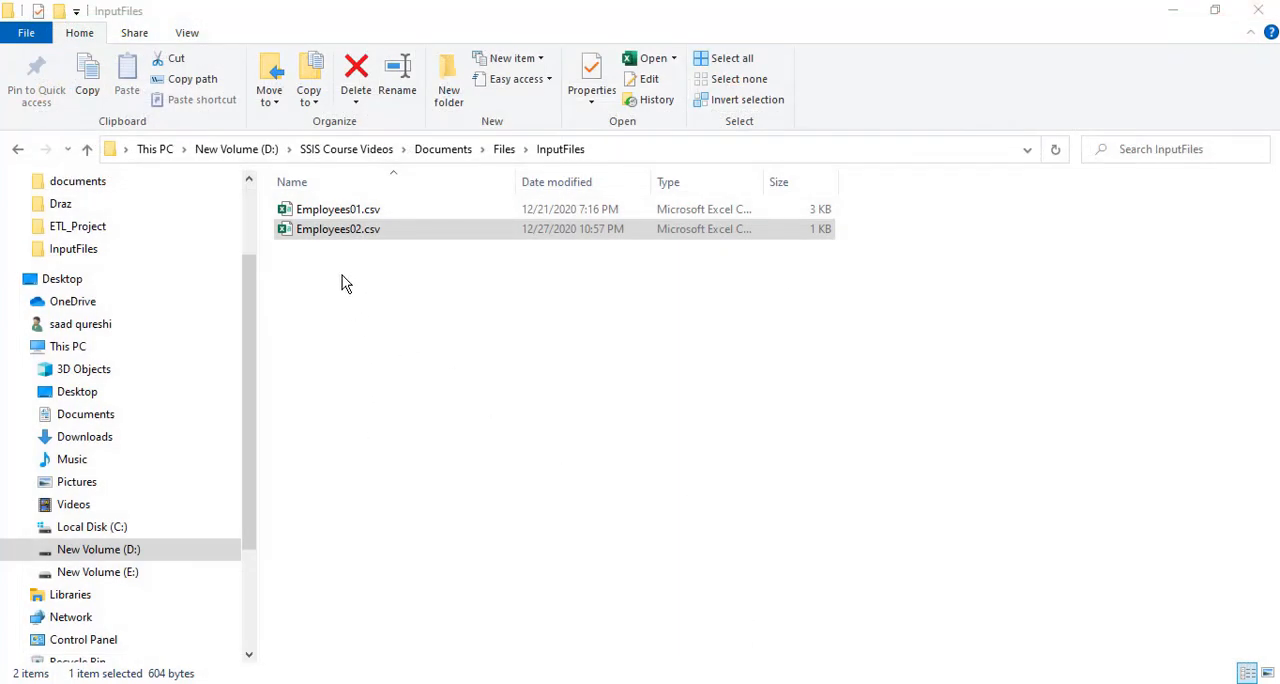
Switch to Visual Studio and return the completed Foreach.dtsx package to design mode
{"action": "left_click", "coordinate": [333, 212]}
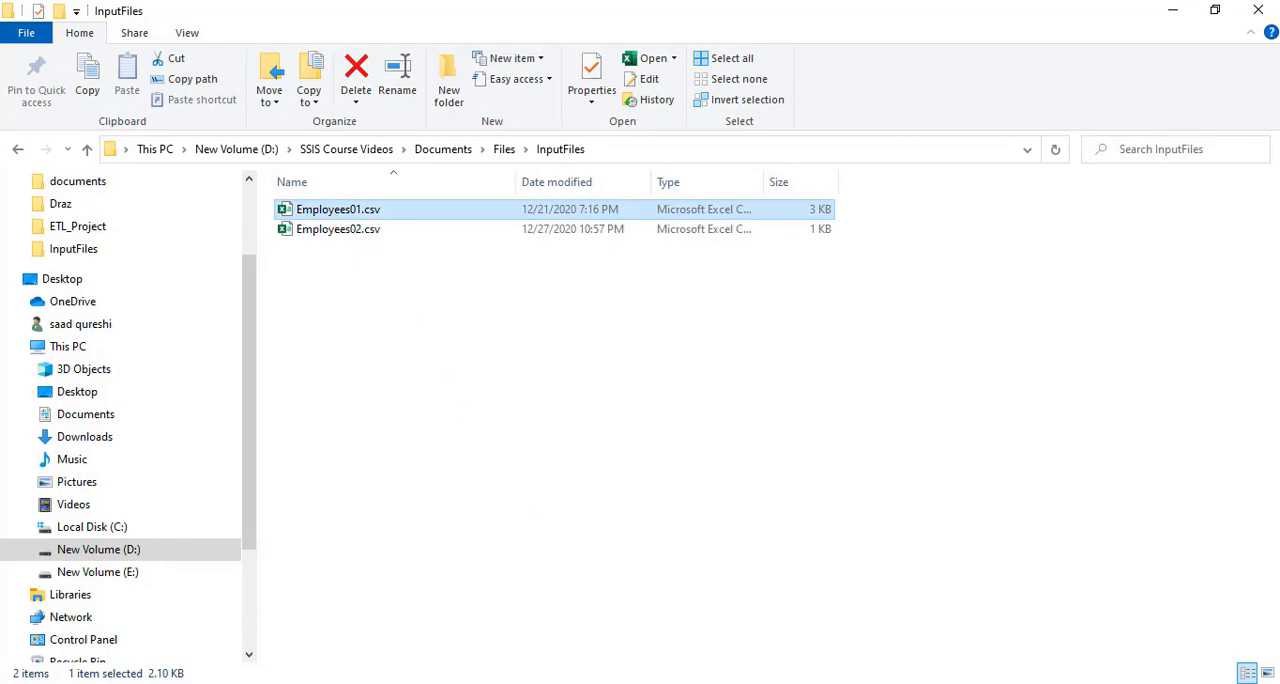
{"action": "key", "text": "alt+Tab"}
{"action": "left_click", "coordinate": [480, 458]}
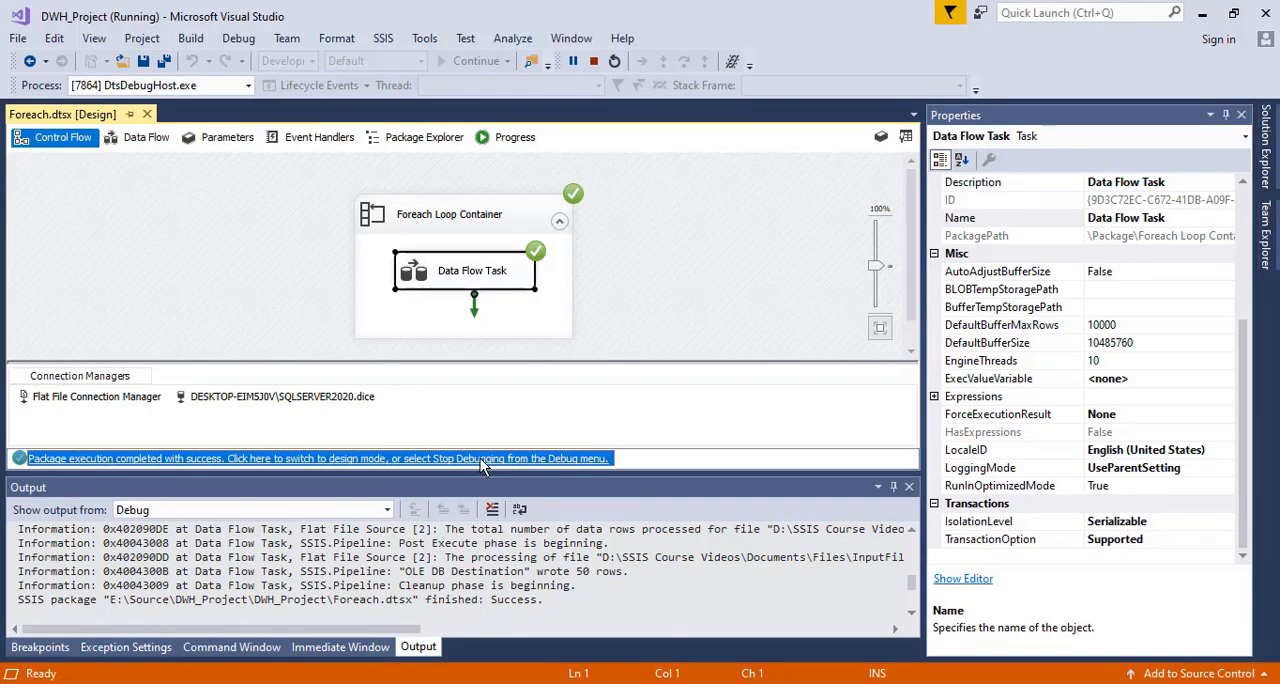
In SQL Server Management Studio, add the statement truncate table [dice].[dbo].[OLE DB Demo] below the SELECT query
{"action": "key", "text": "alt+Tab"}
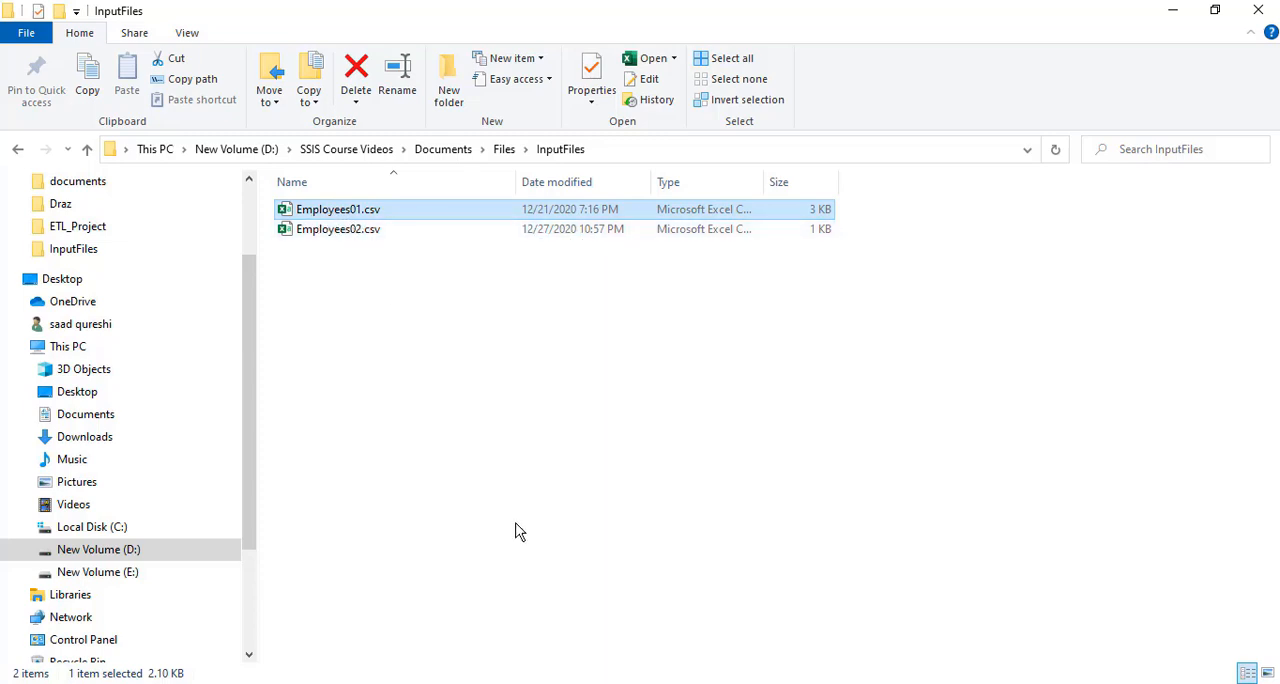
{"action": "key", "text": "alt+Tab"}
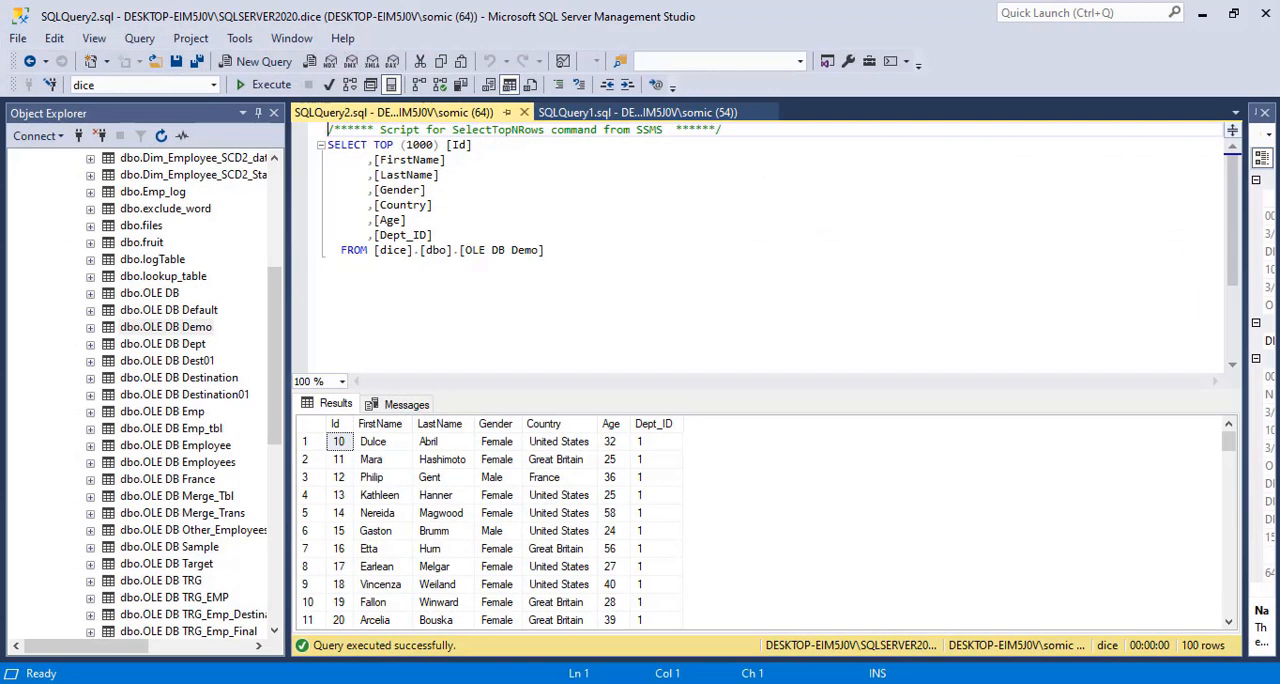
{"action": "left_click", "coordinate": [562, 261]}
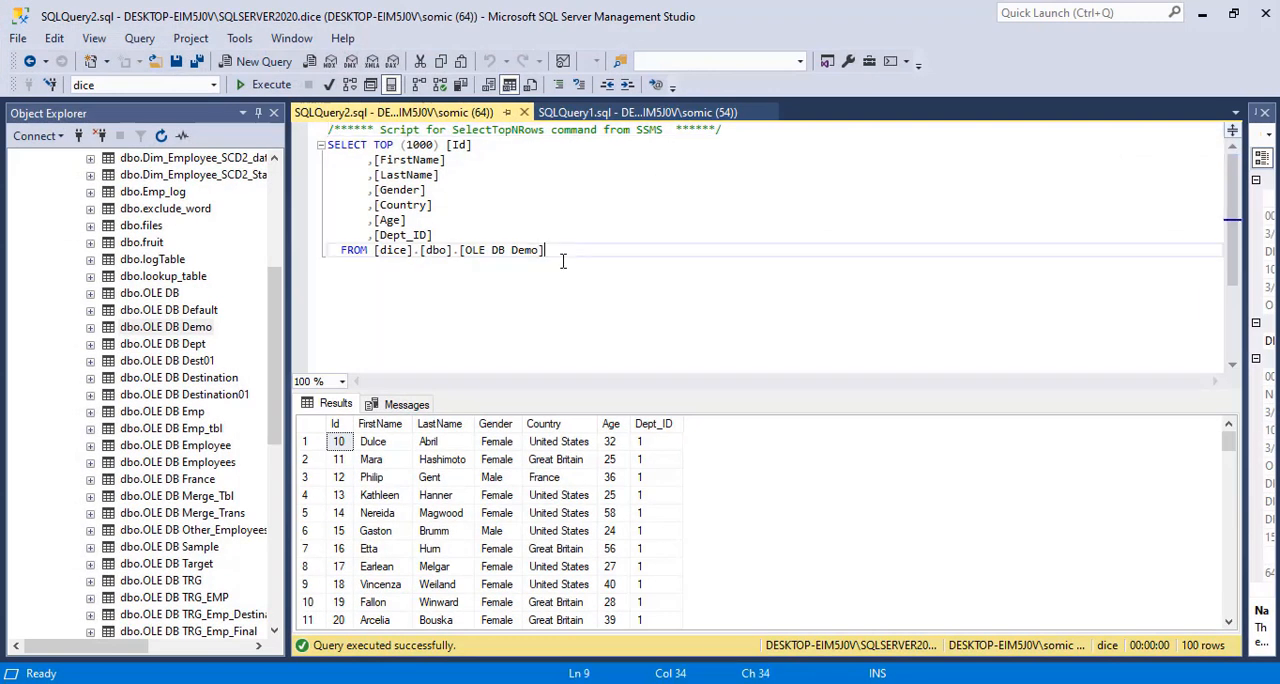
{"action": "key", "text": "Return"}
{"action": "key", "text": "Return"}
{"action": "key", "text": "Return"}
{"action": "type", "text": "trunc"}
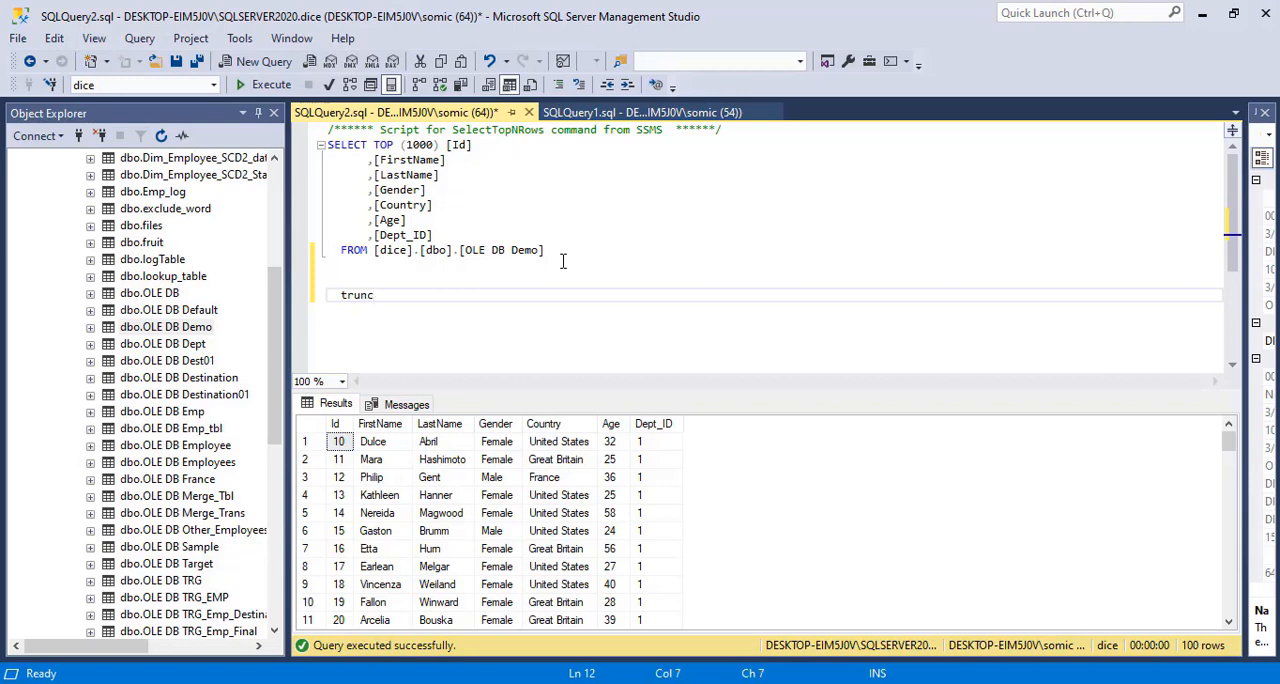
{"action": "type", "text": "ate table"}
{"action": "left_click_drag", "start_coordinate": [544, 250], "coordinate": [376, 250]}
{"action": "key", "text": "ctrl+c"}
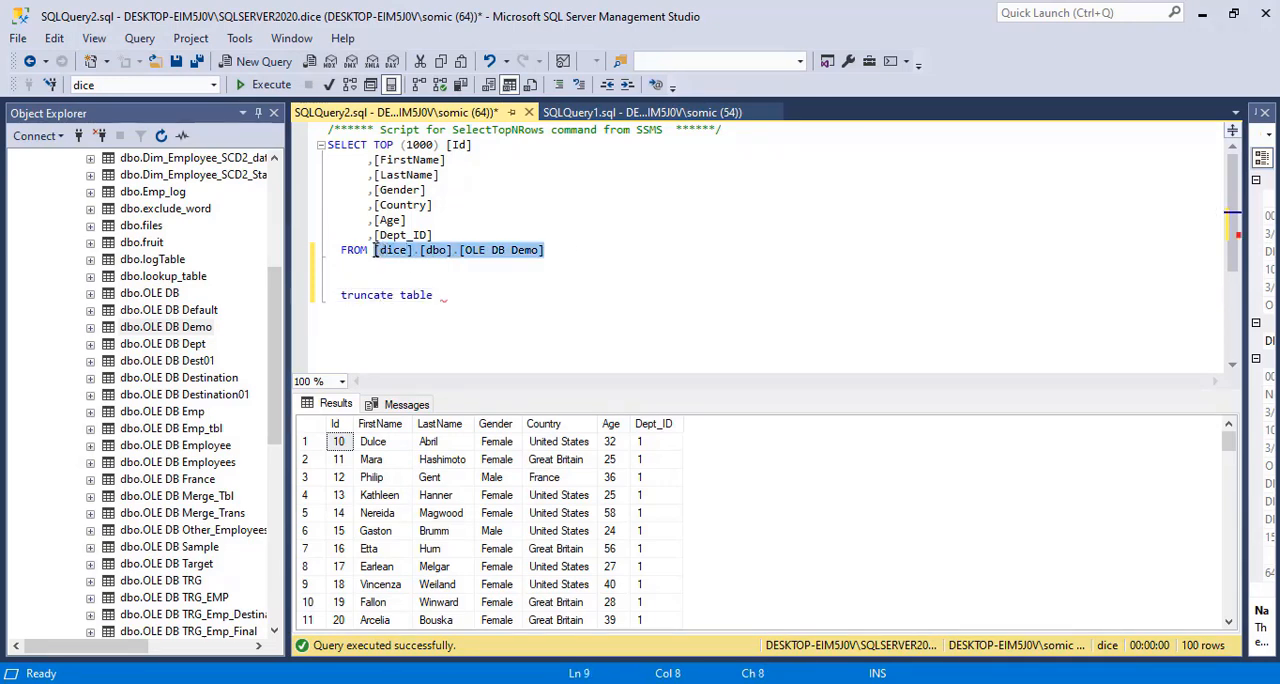
{"action": "left_click", "coordinate": [473, 304]}
{"action": "key", "text": "ctrl+v"}
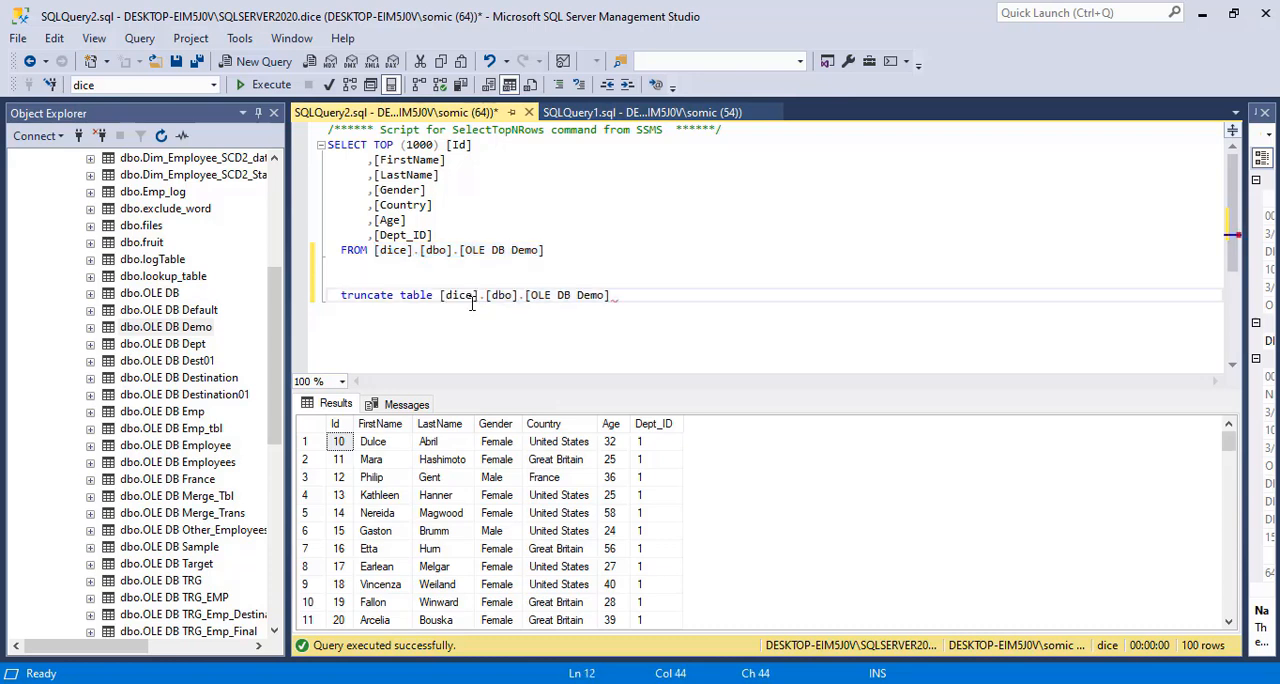
Execute only the truncate statement on OLE DB Demo, and rerun the SELECT query to check the table
{"action": "left_click_drag", "start_coordinate": [614, 295], "coordinate": [327, 296]}
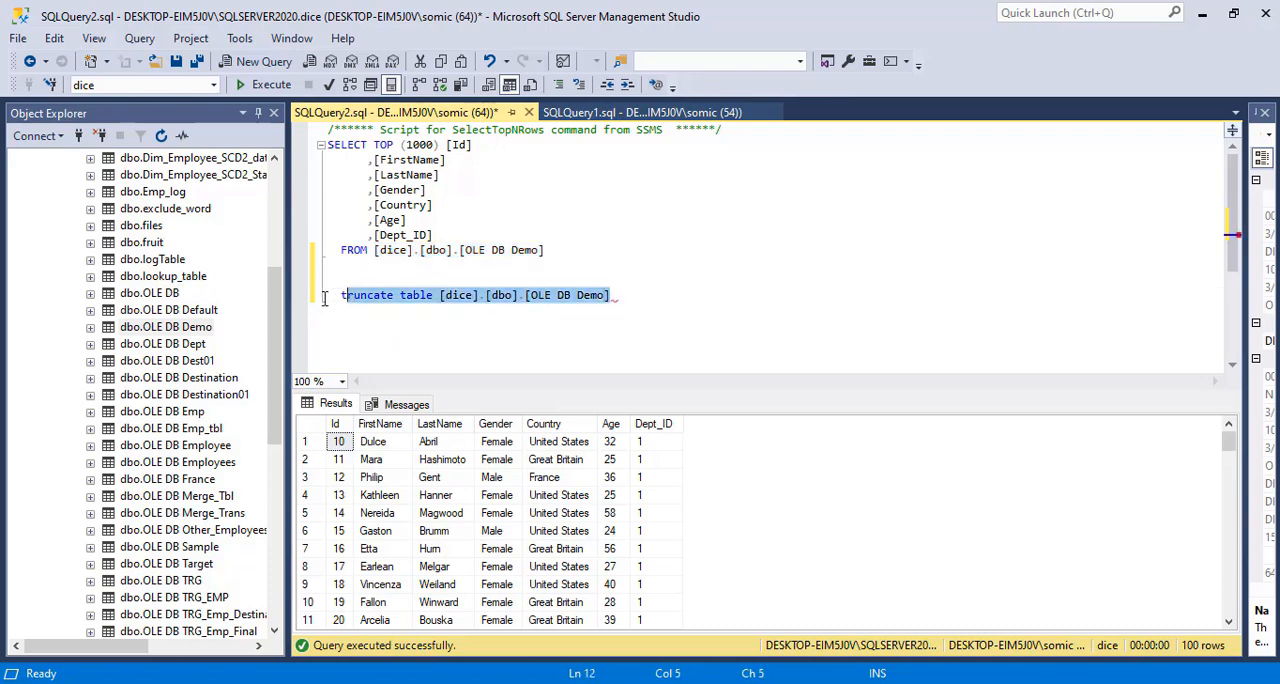
{"action": "left_click", "coordinate": [270, 85]}
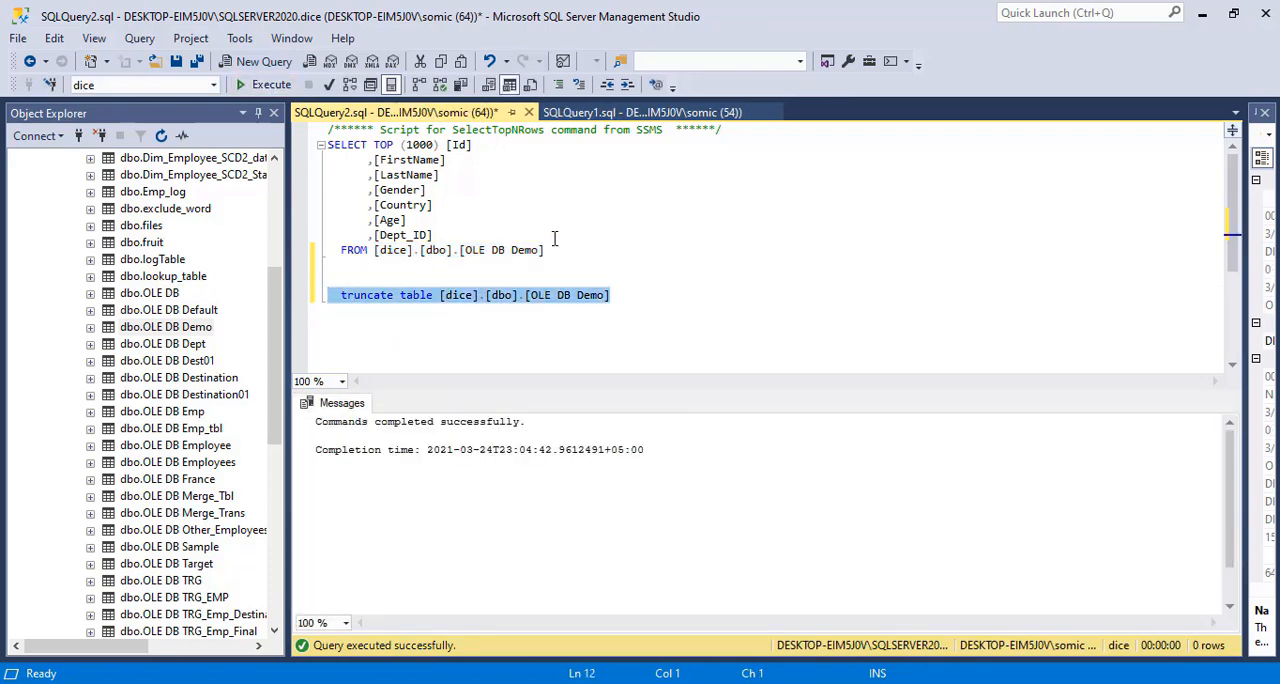
{"action": "left_click_drag", "start_coordinate": [550, 250], "coordinate": [327, 145]}
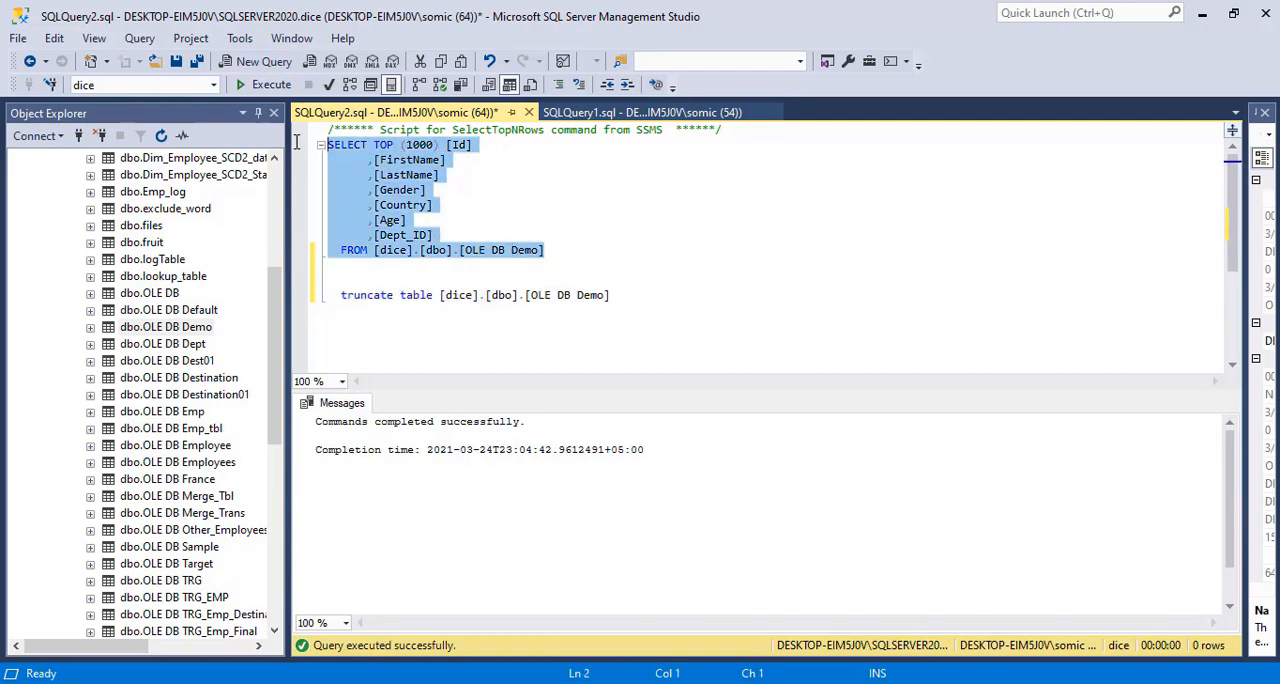
{"action": "left_click", "coordinate": [261, 85]}
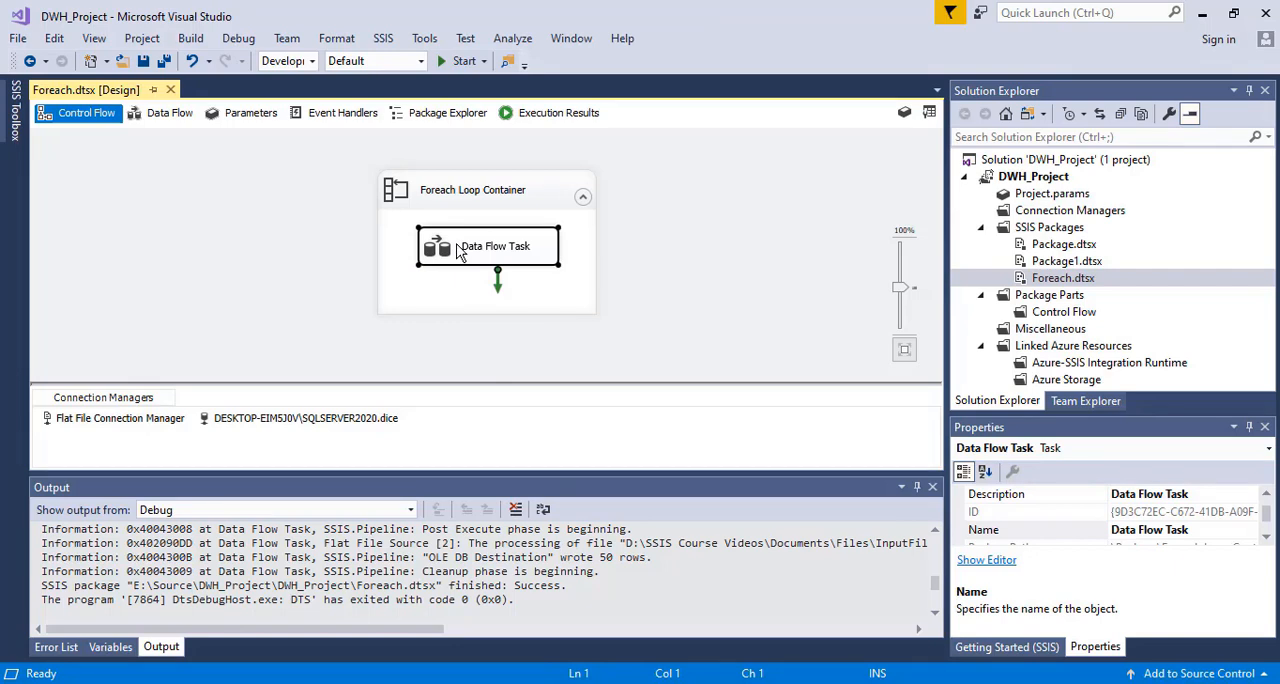
Open the Data Flow Task and inspect the properties of the Flat File Connection Manager
{"action": "double_click", "coordinate": [457, 252]}
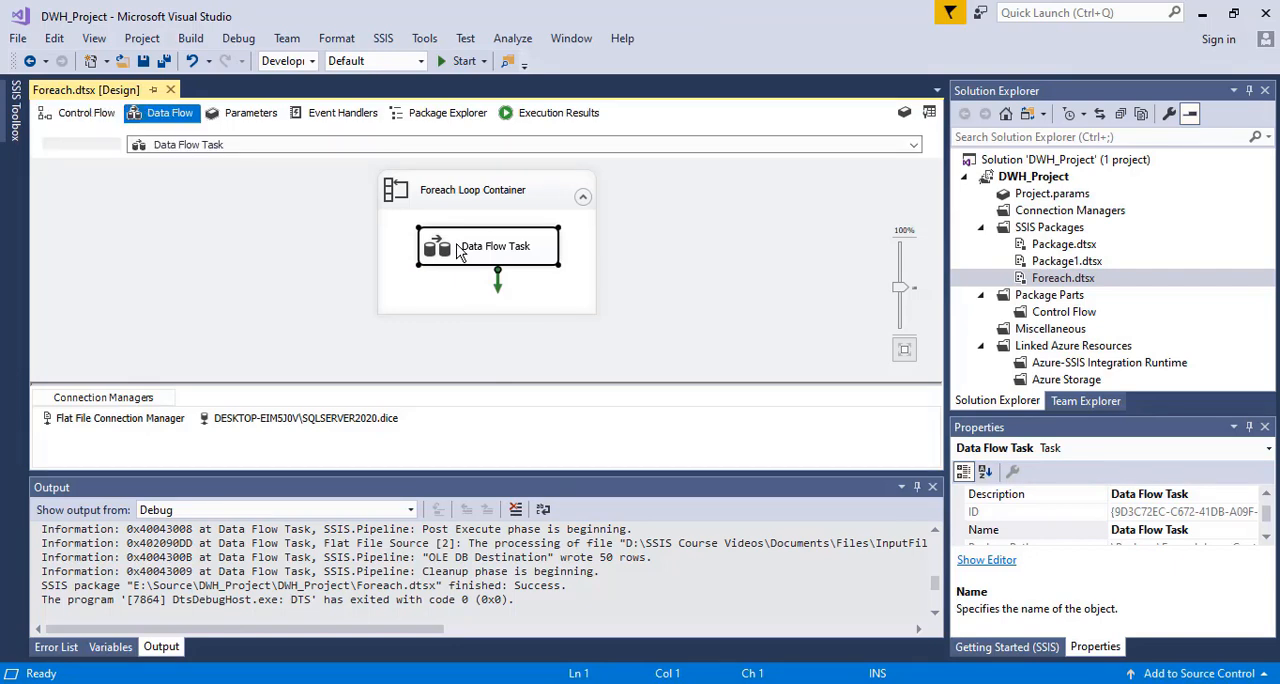
{"action": "left_click", "coordinate": [116, 429]}
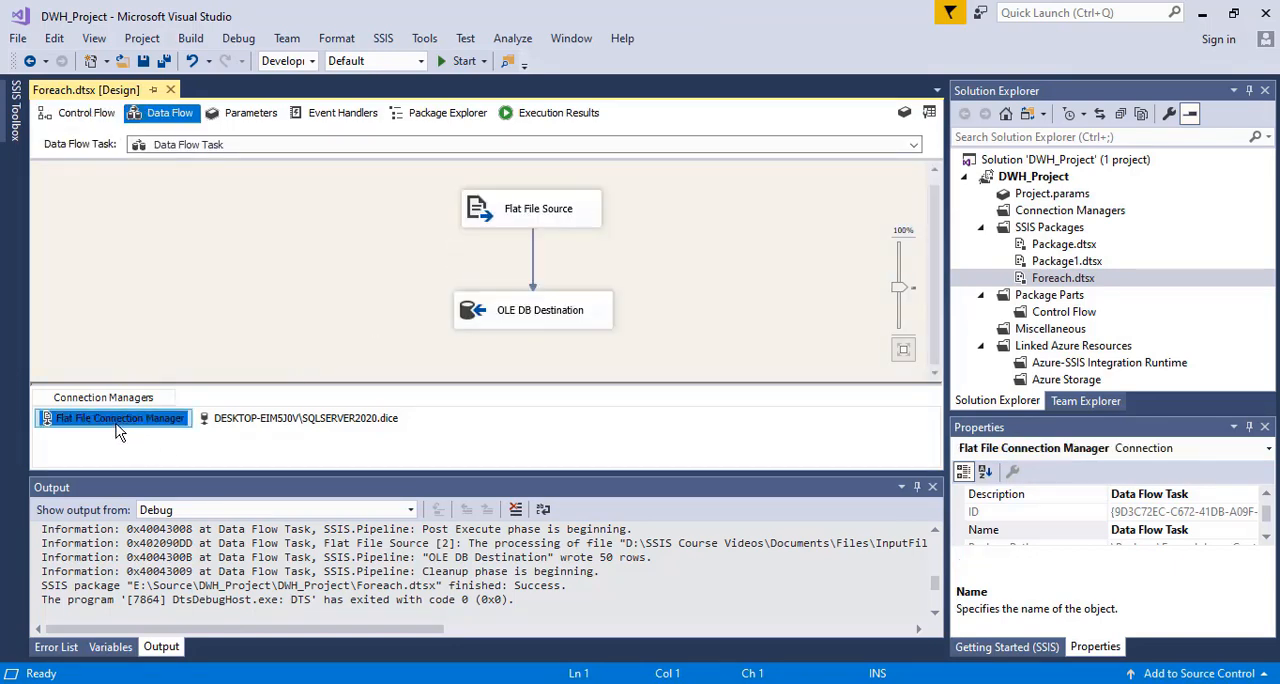
{"action": "right_click", "coordinate": [117, 430]}
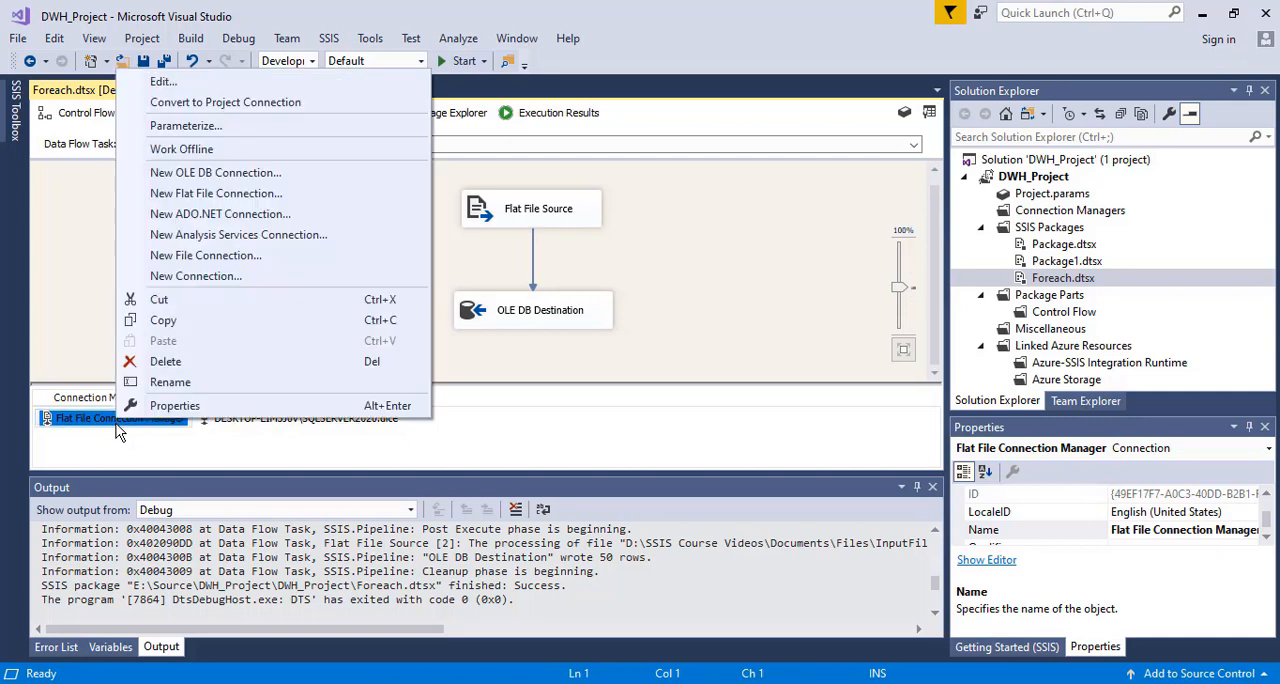
{"action": "left_click", "coordinate": [175, 406]}
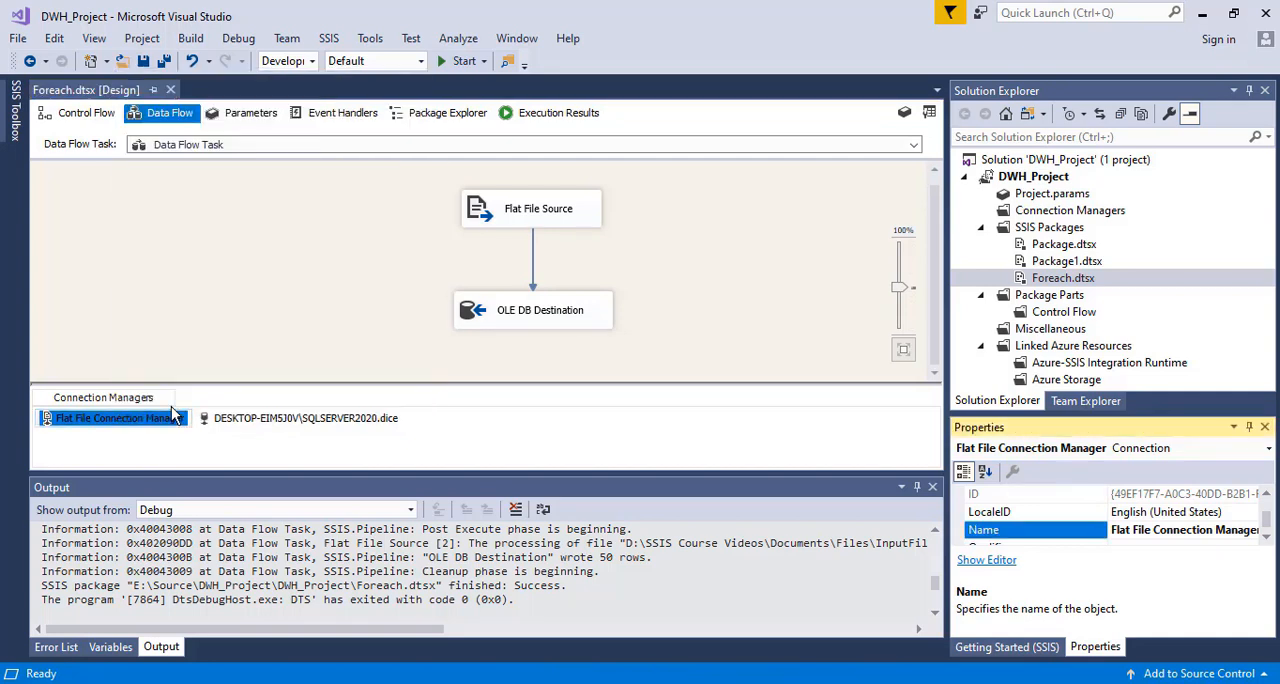
{"action": "scroll", "coordinate": [1267, 541], "scroll_direction": "down", "scroll_amount": 4}
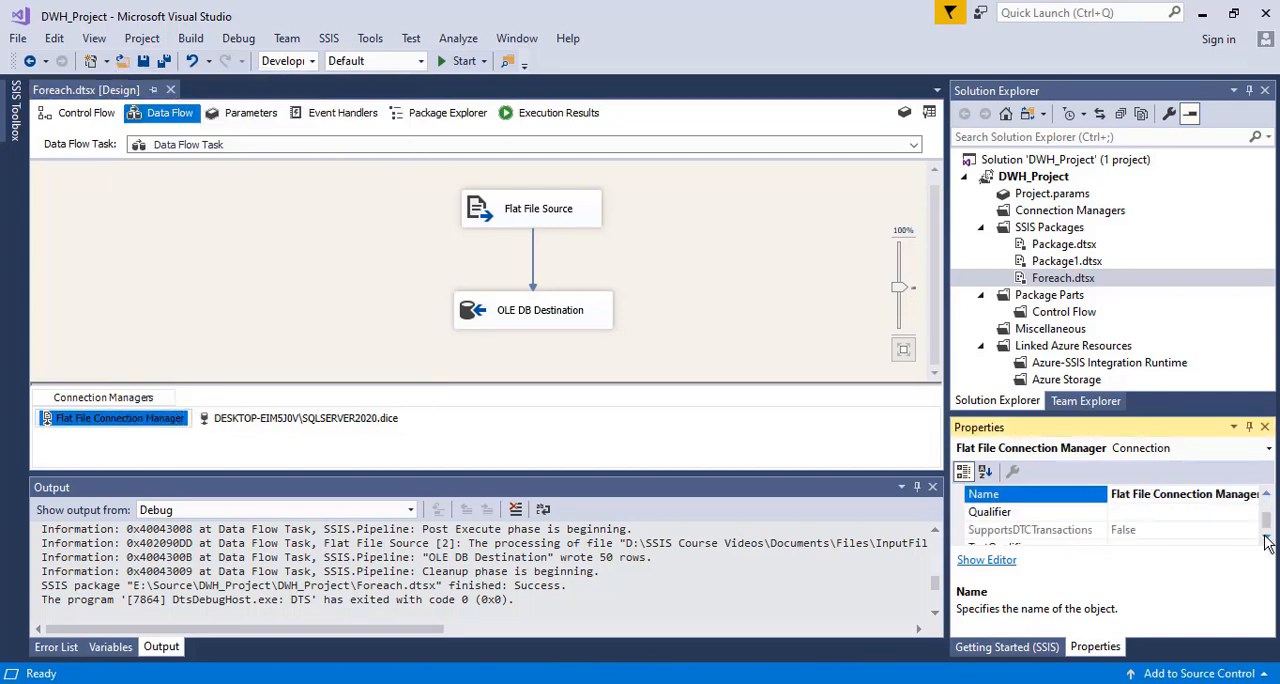
{"action": "left_click_drag", "start_coordinate": [1266, 523], "coordinate": [1266, 514]}
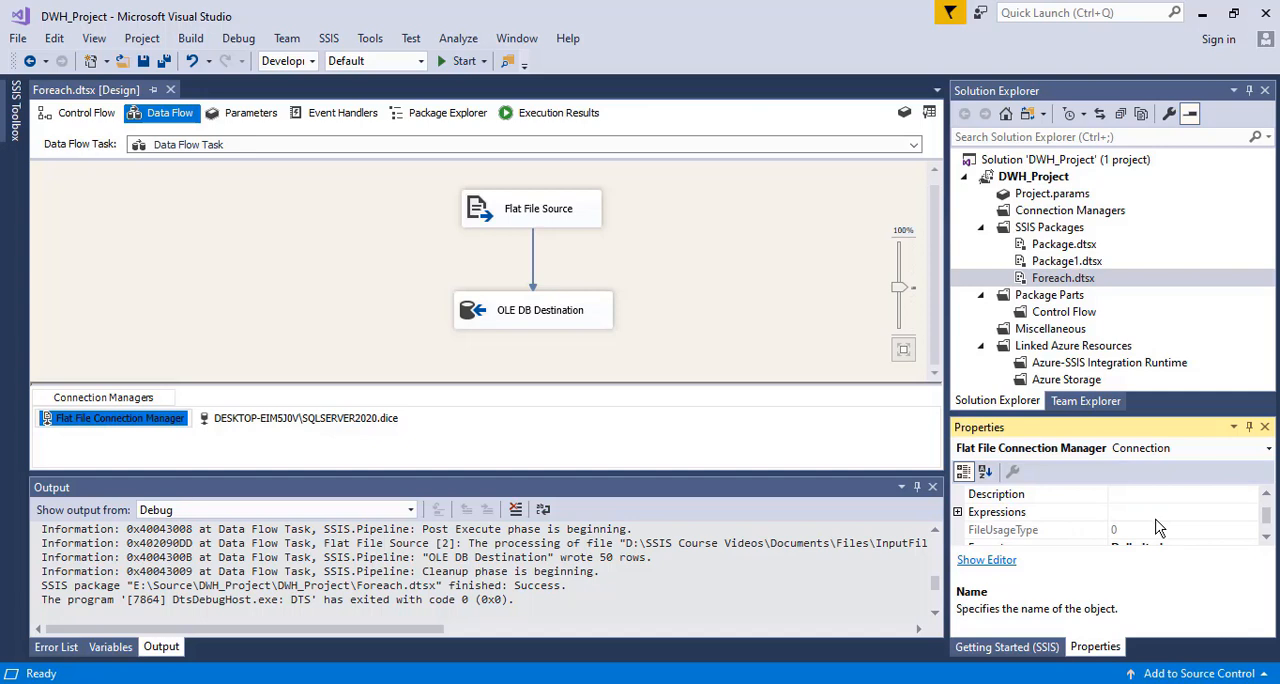
Return to the control flow, check the CSV files in the InputFiles folder, and reopen the Data Flow Task in Visual Studio
{"action": "left_click", "coordinate": [88, 113]}
{"action": "left_click", "coordinate": [540, 683]}
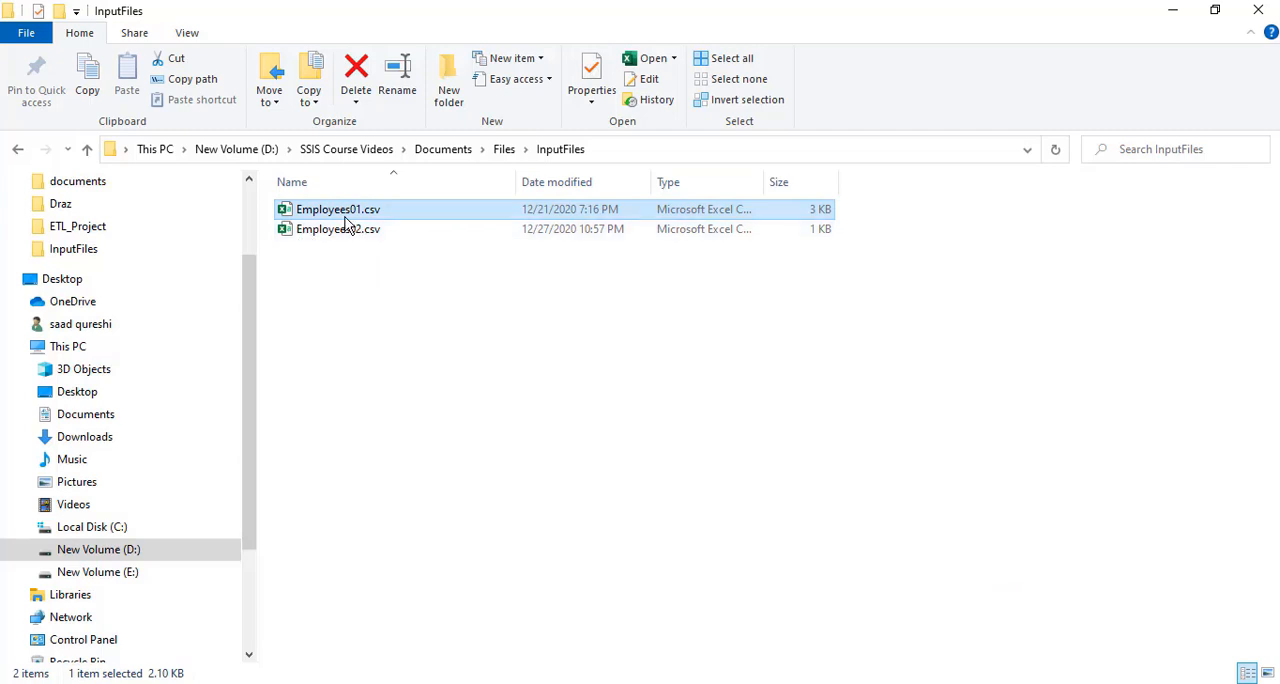
{"action": "left_click", "coordinate": [500, 683]}
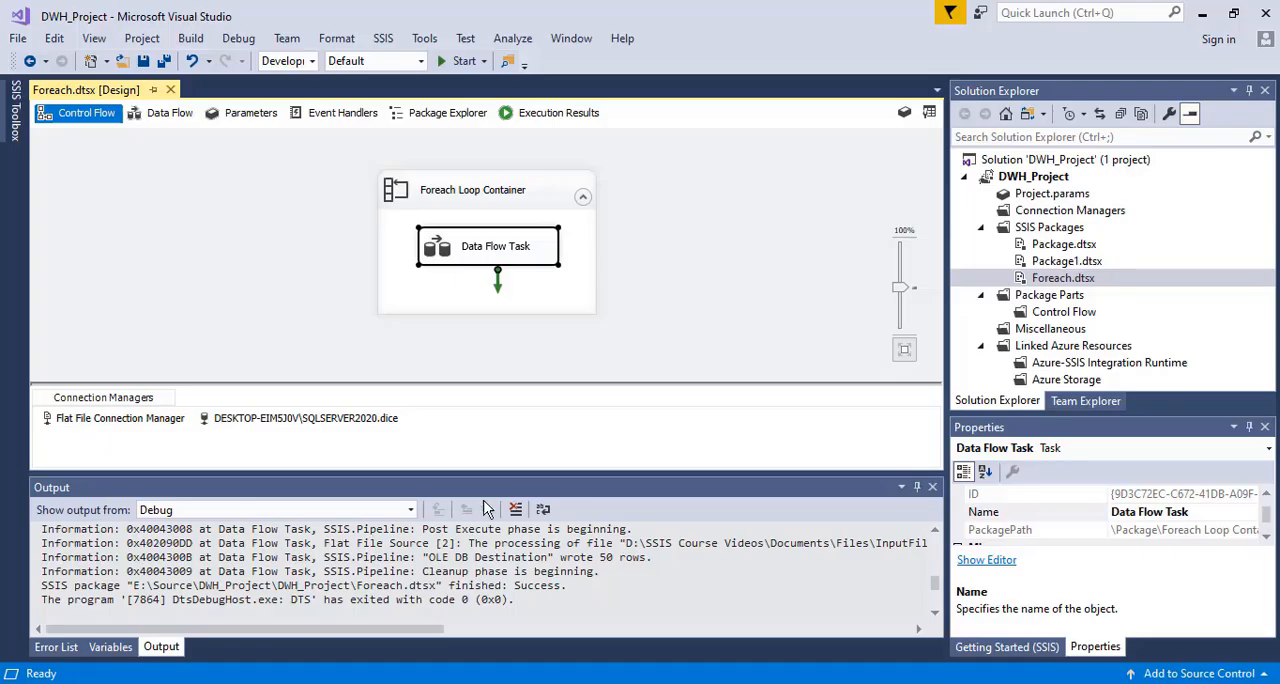
{"action": "left_click", "coordinate": [540, 683]}
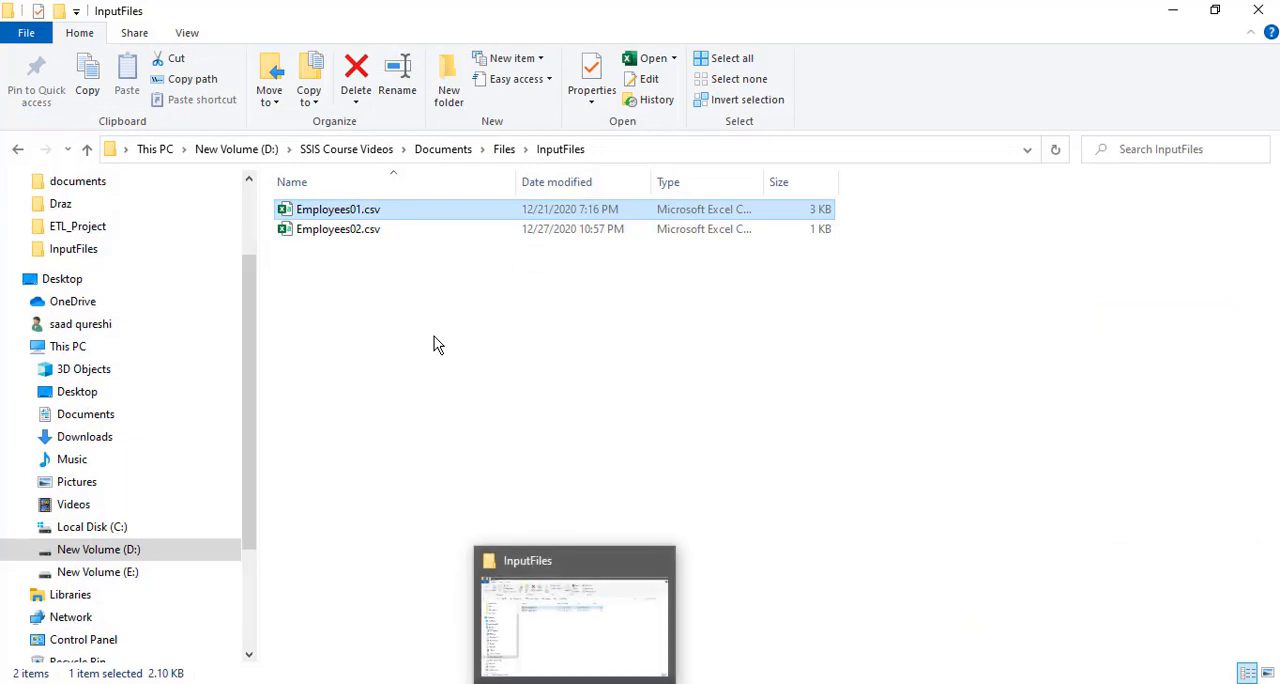
{"action": "left_click", "coordinate": [577, 683]}
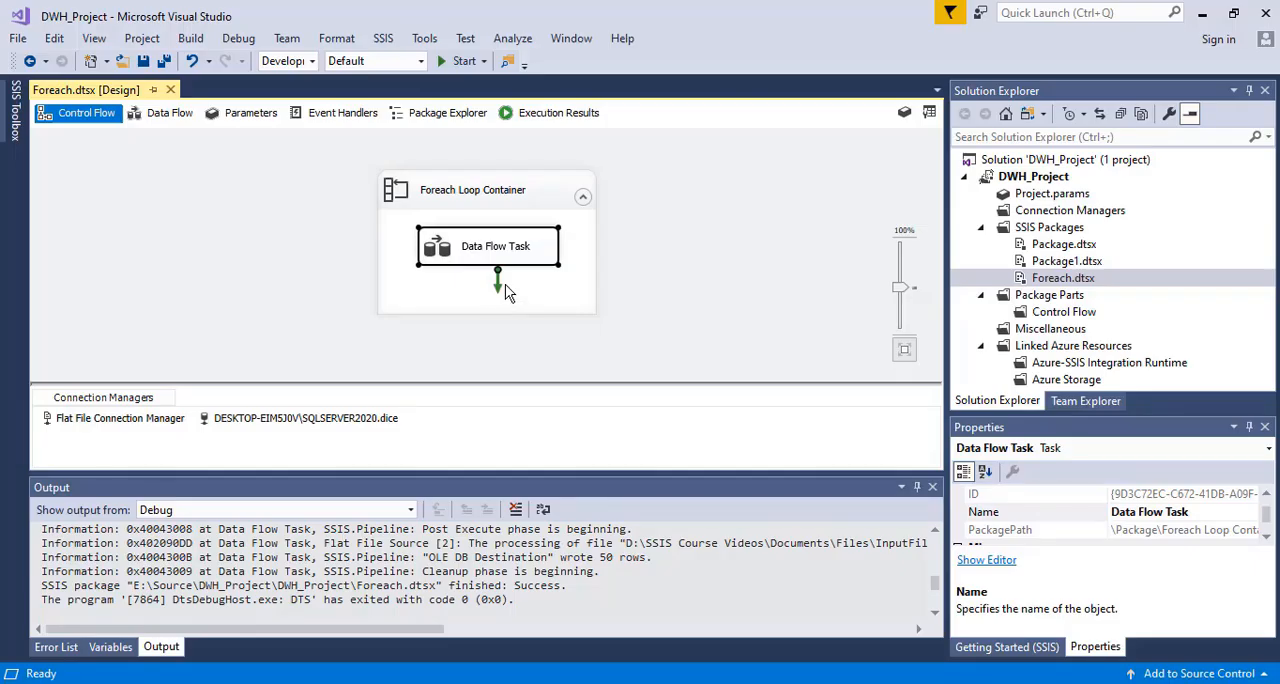
{"action": "double_click", "coordinate": [480, 258]}
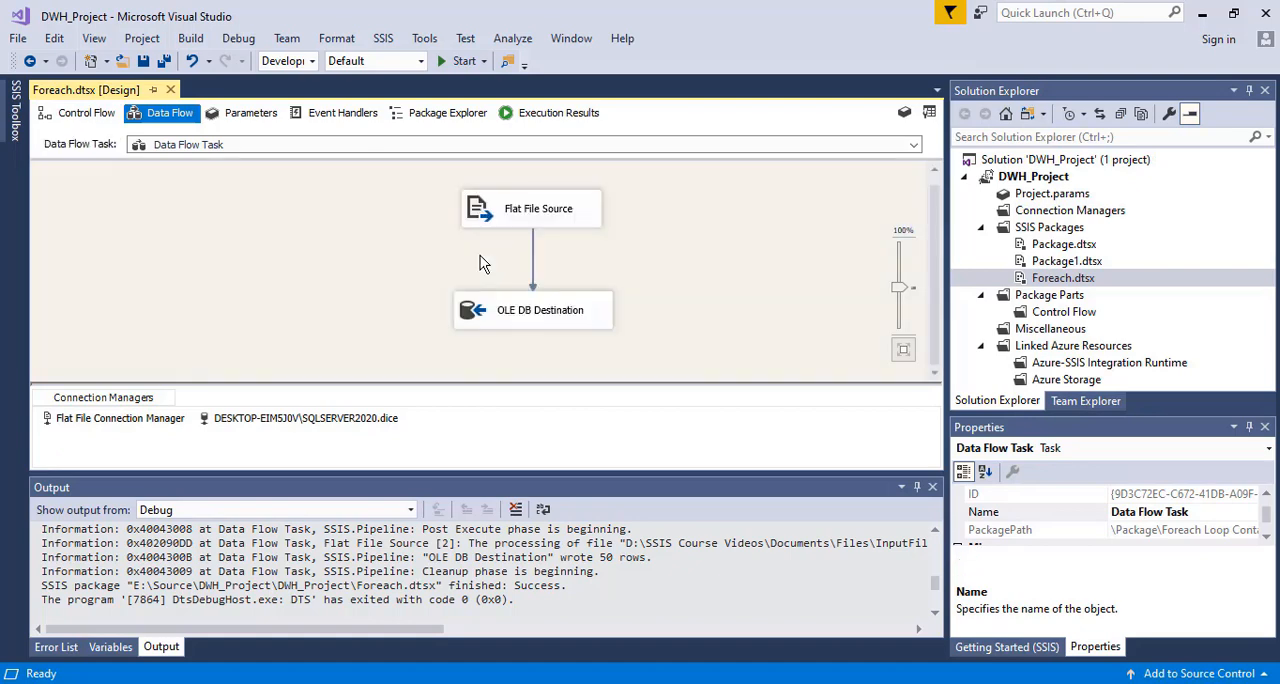
{"action": "left_click", "coordinate": [572, 683]}
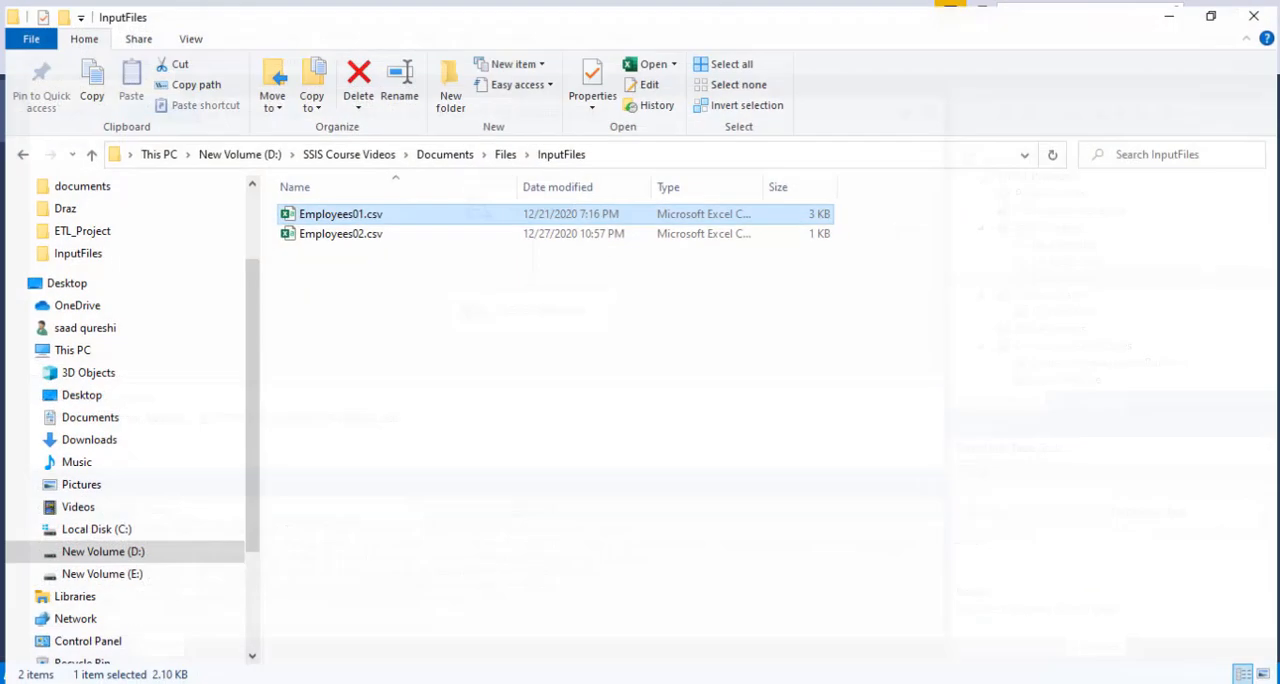
{"action": "left_click", "coordinate": [577, 683]}
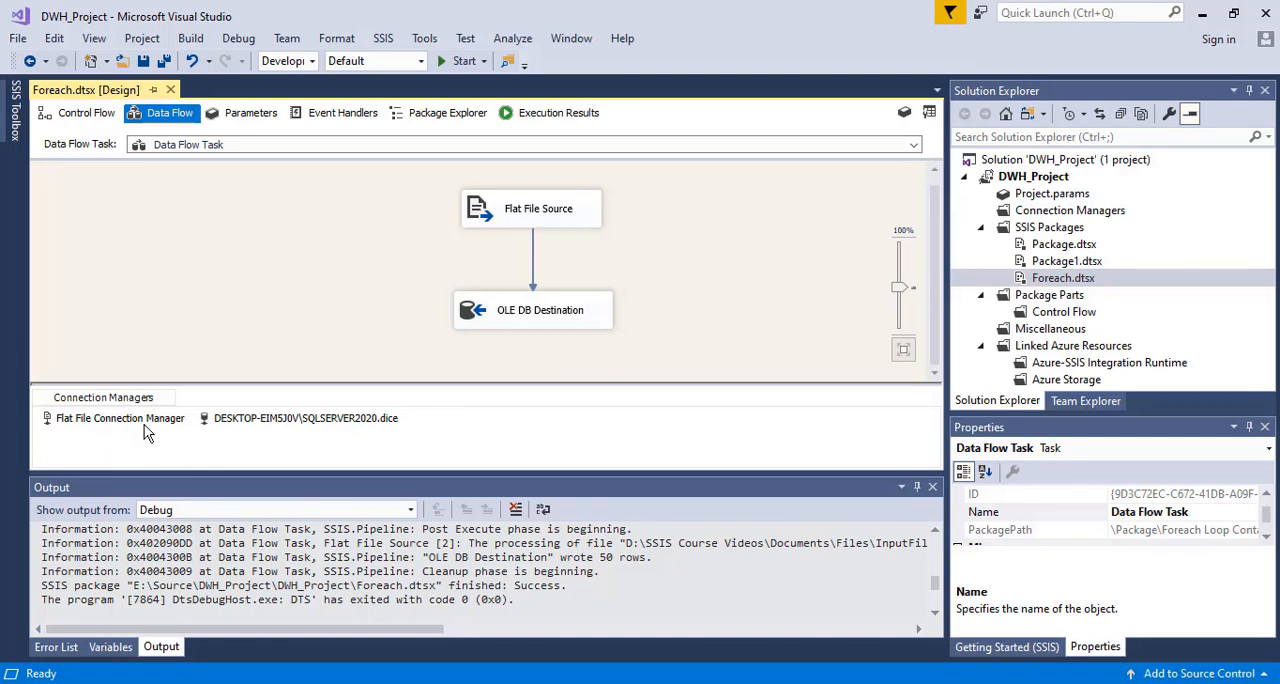
{"action": "left_click", "coordinate": [1267, 536]}
{"action": "left_click", "coordinate": [1267, 536]}
{"action": "left_click", "coordinate": [1267, 536]}
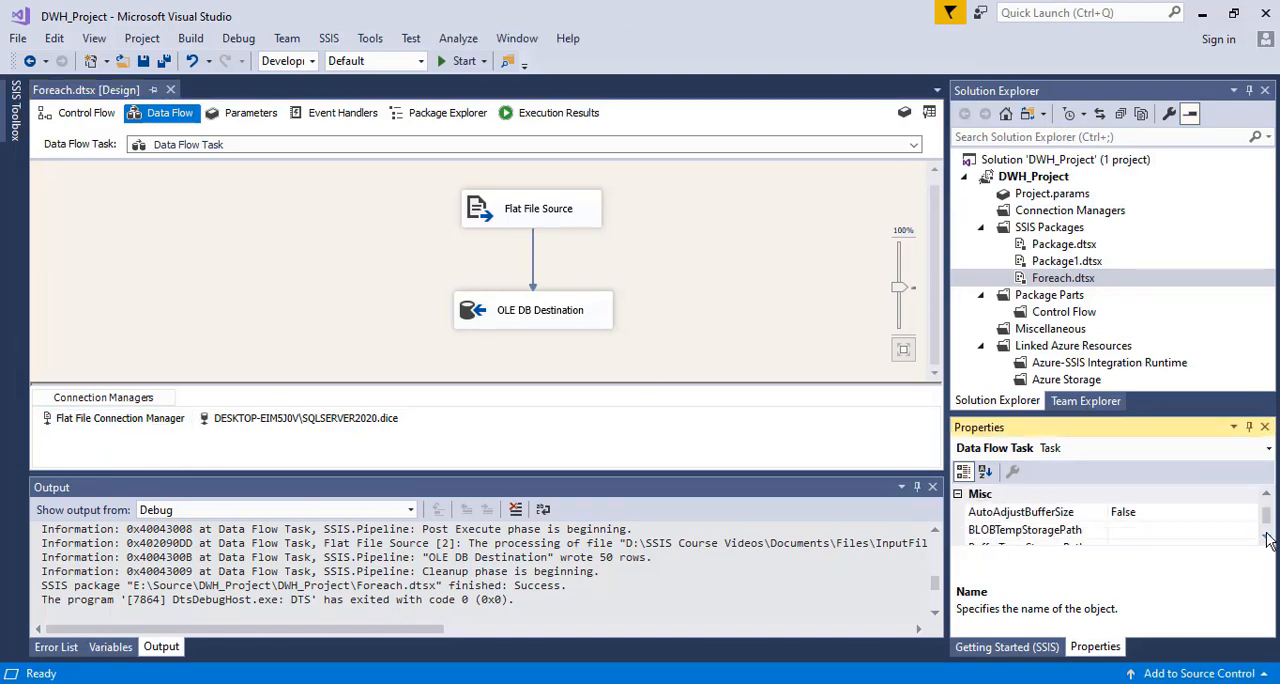
{"action": "left_click_drag", "start_coordinate": [1266, 521], "coordinate": [1266, 522]}
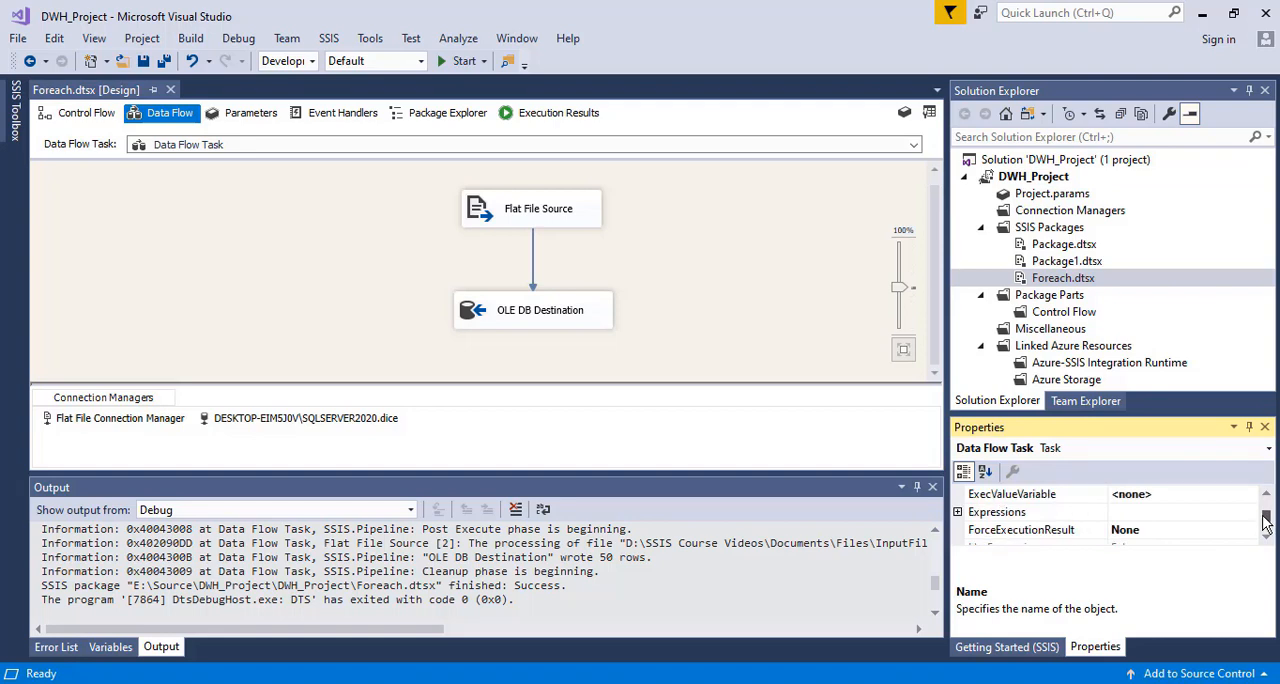
{"action": "left_click", "coordinate": [1230, 513]}
{"action": "left_click", "coordinate": [1250, 511]}
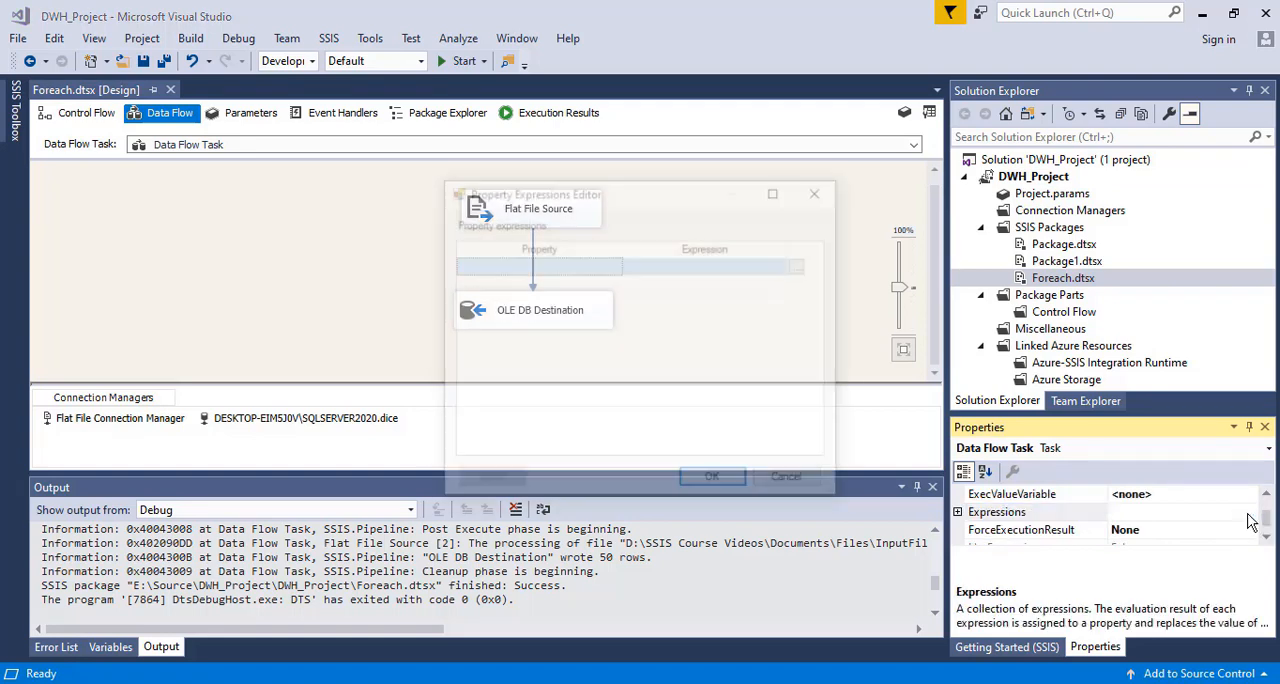
{"action": "left_click", "coordinate": [605, 272]}
{"action": "left_click", "coordinate": [610, 268]}
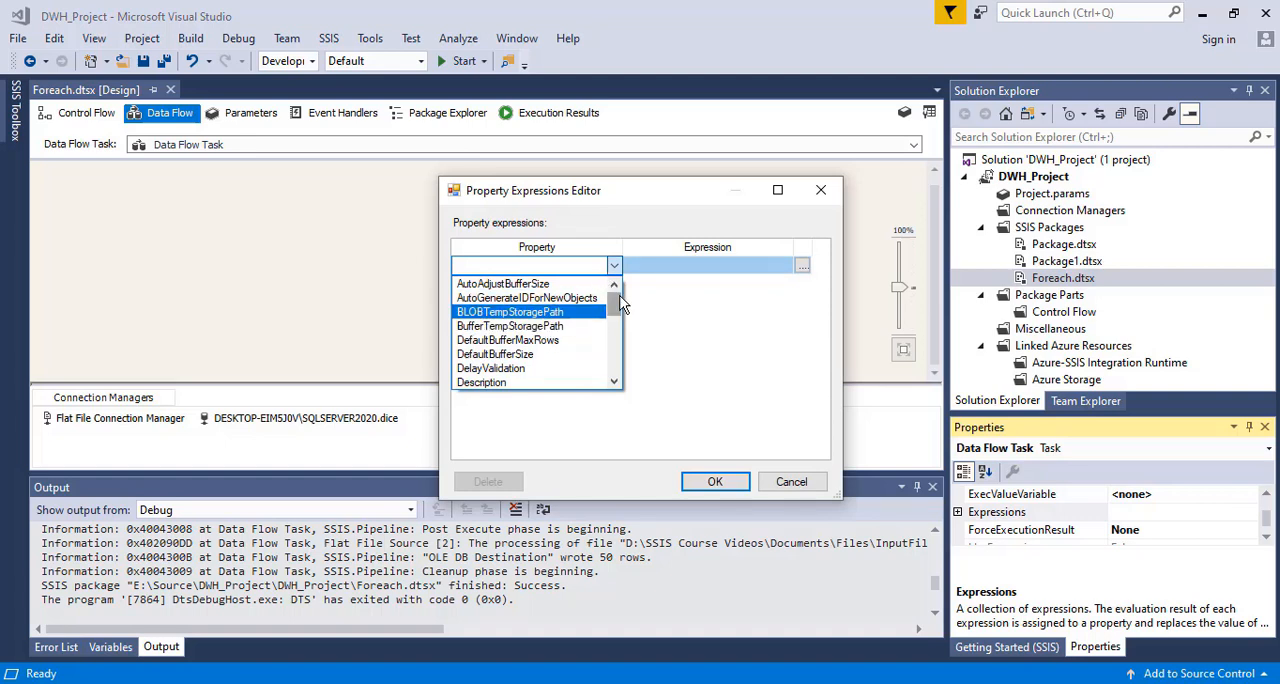
{"action": "mouse_move", "coordinate": [616, 303]}
{"action": "left_mouse_down"}
{"action": "mouse_move", "coordinate": [614, 365]}
{"action": "mouse_move", "coordinate": [615, 283]}
{"action": "left_mouse_up"}
{"action": "left_click", "coordinate": [536, 327]}
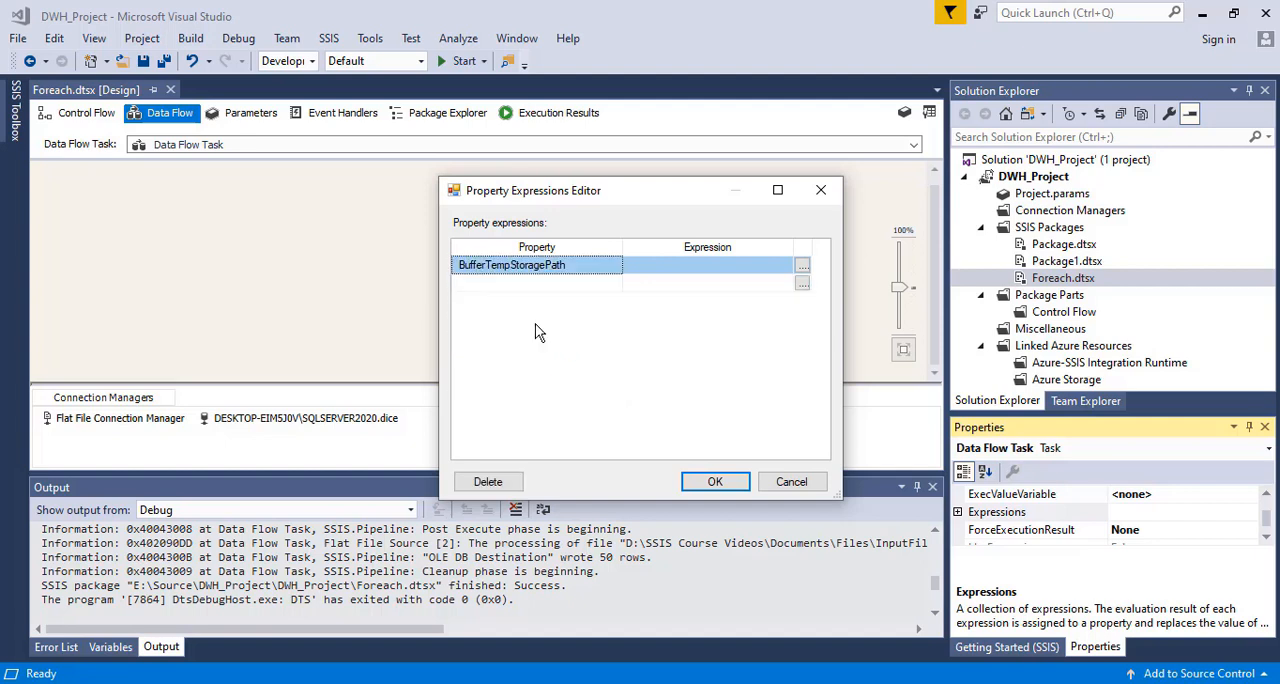
{"action": "left_click", "coordinate": [548, 266]}
{"action": "left_click", "coordinate": [614, 268]}
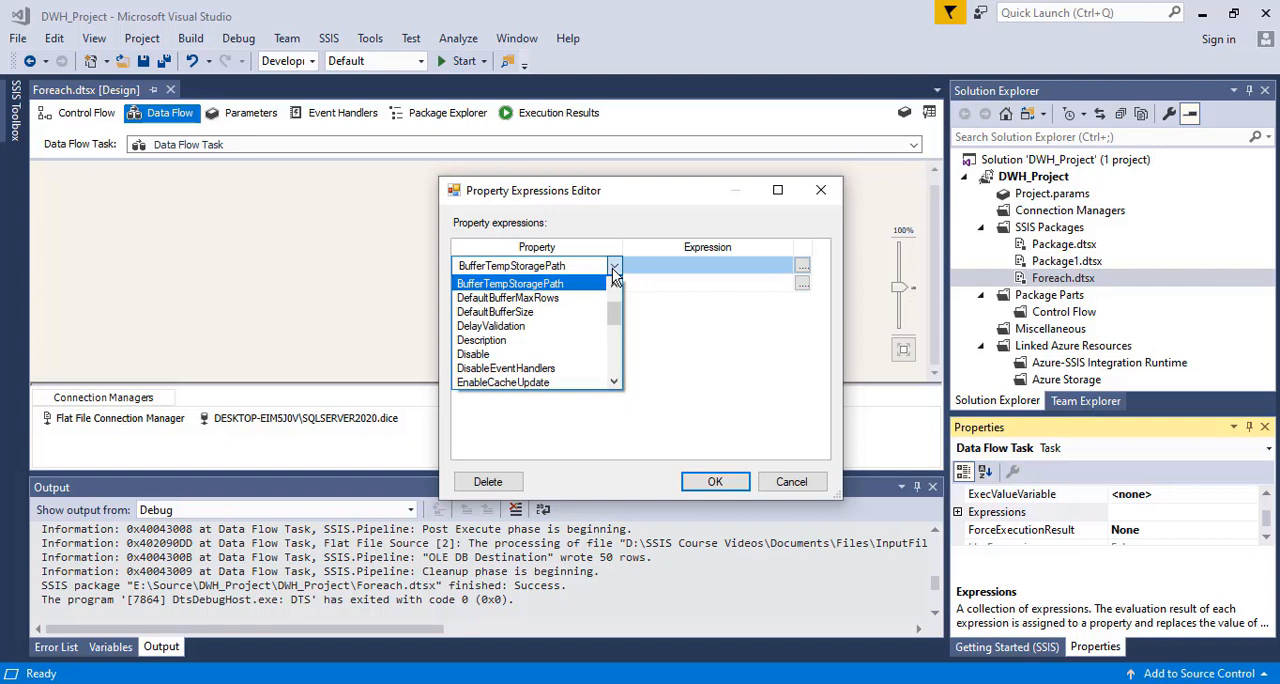
{"action": "left_click", "coordinate": [810, 484]}
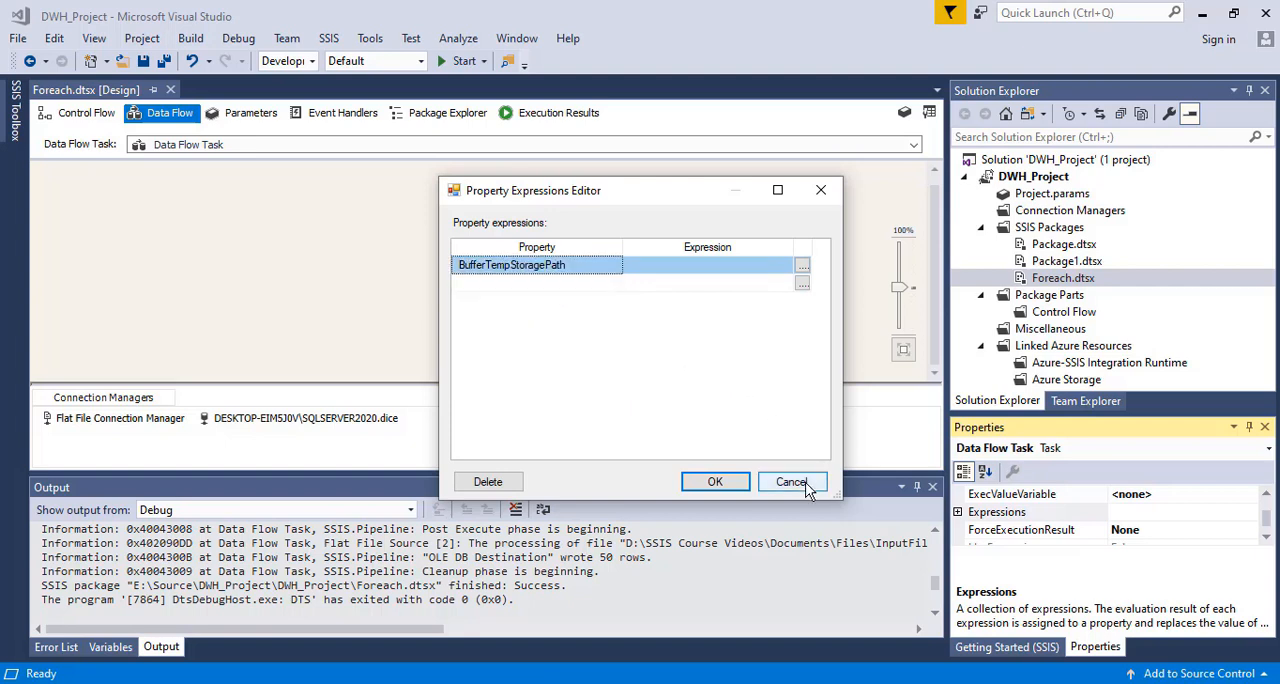
{"action": "left_click", "coordinate": [812, 484]}
Open the property expressions of the Flat File Connection Manager and add the ConnectionString property
{"action": "left_click", "coordinate": [95, 418]}
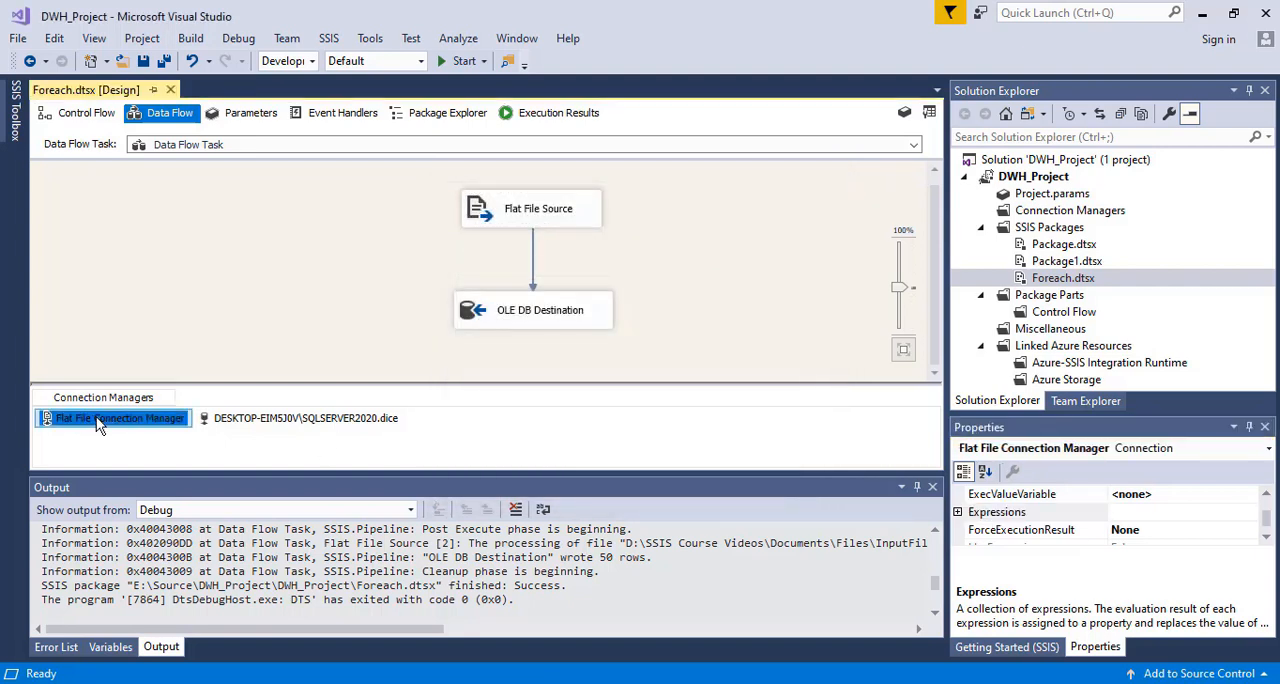
{"action": "right_click", "coordinate": [97, 418]}
{"action": "left_click", "coordinate": [136, 400]}
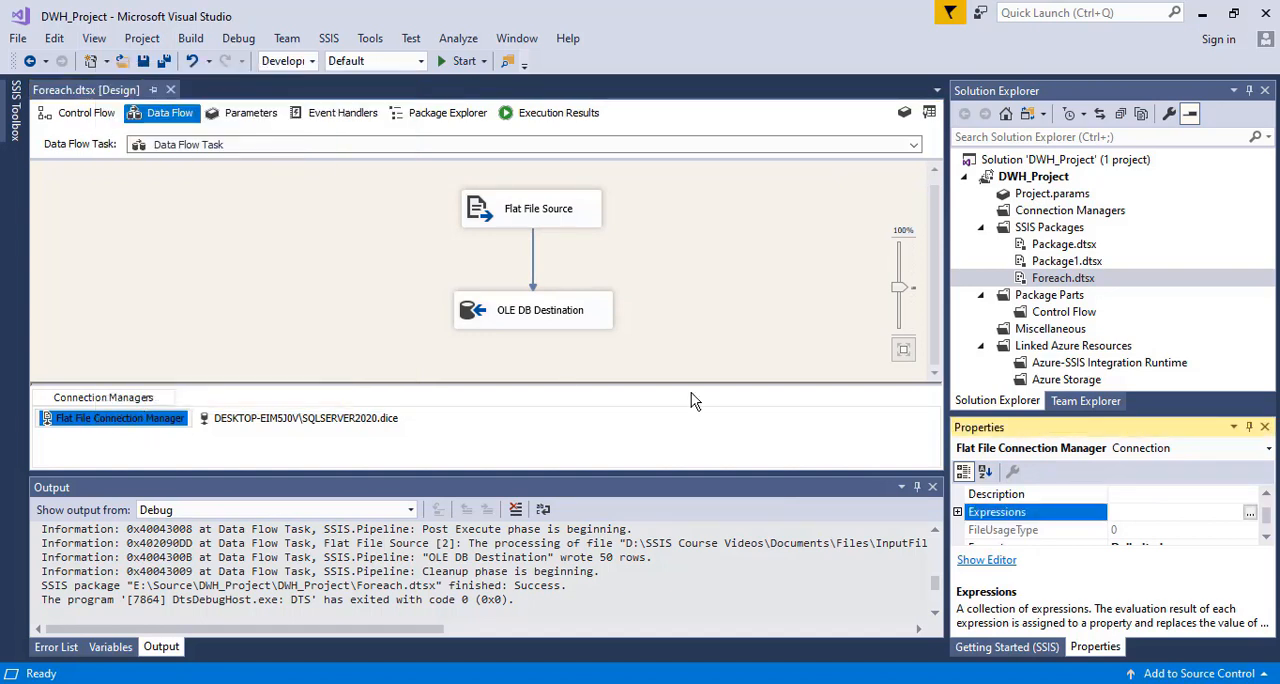
{"action": "left_click", "coordinate": [1250, 512]}
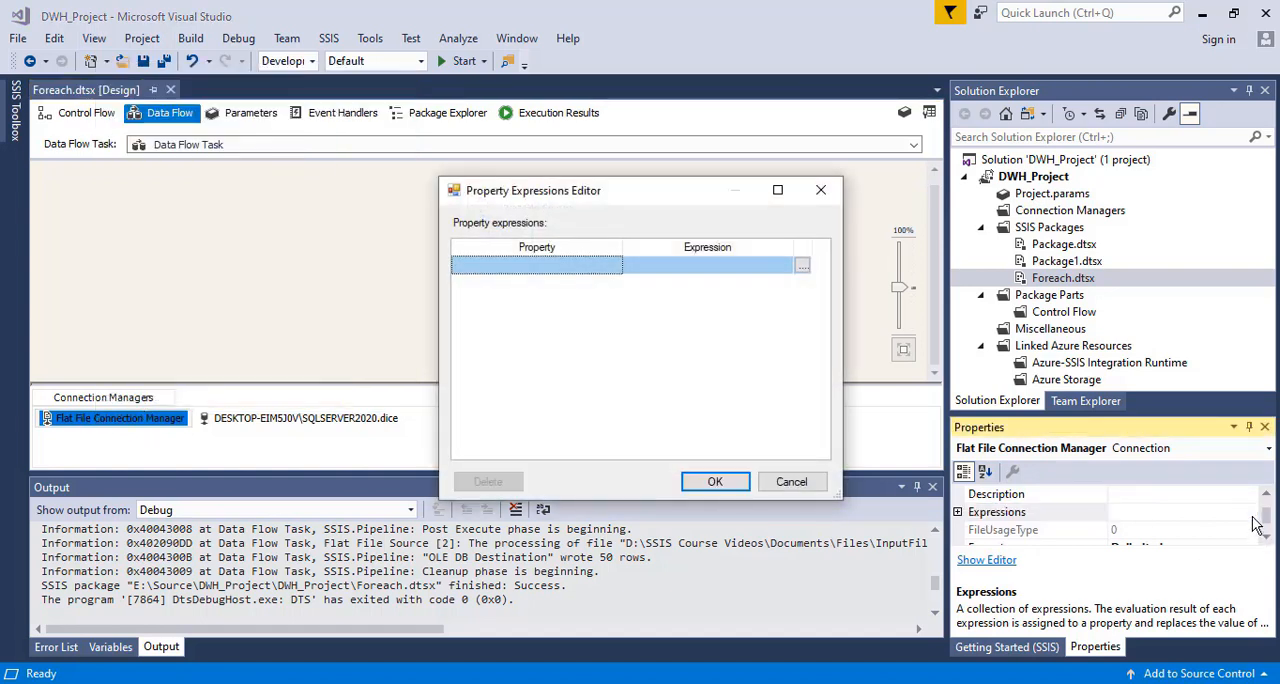
{"action": "left_click", "coordinate": [575, 265]}
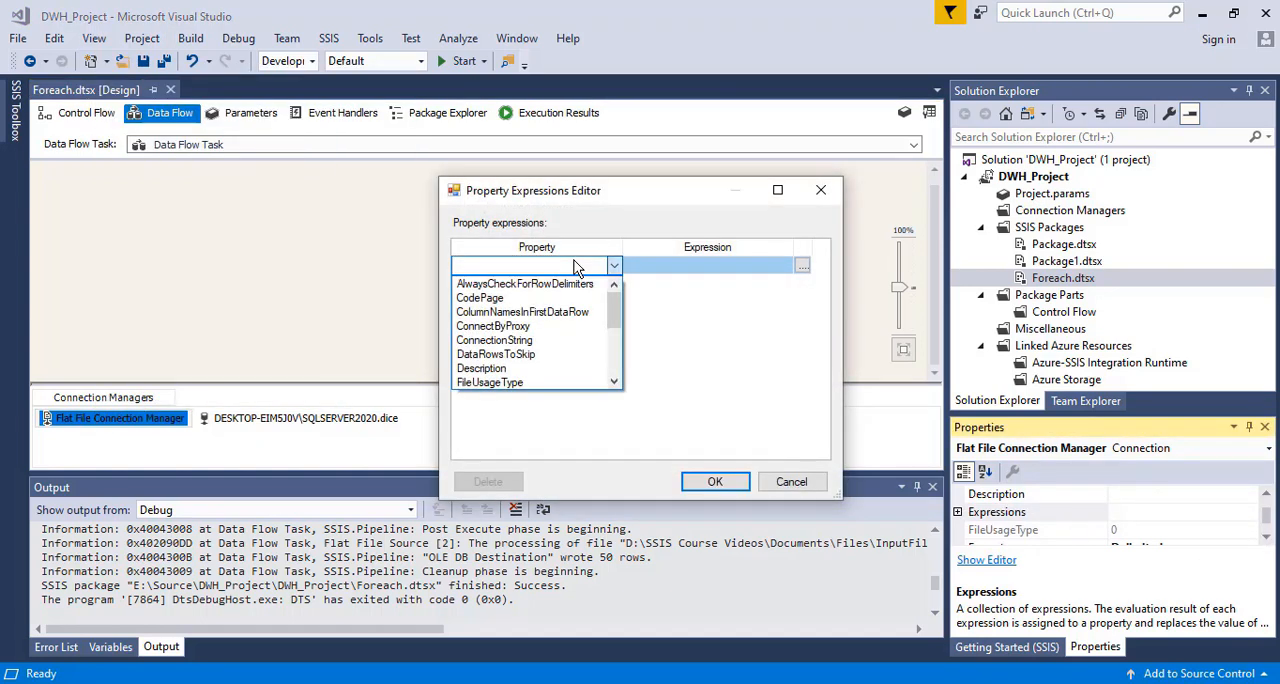
{"action": "left_click", "coordinate": [494, 340]}
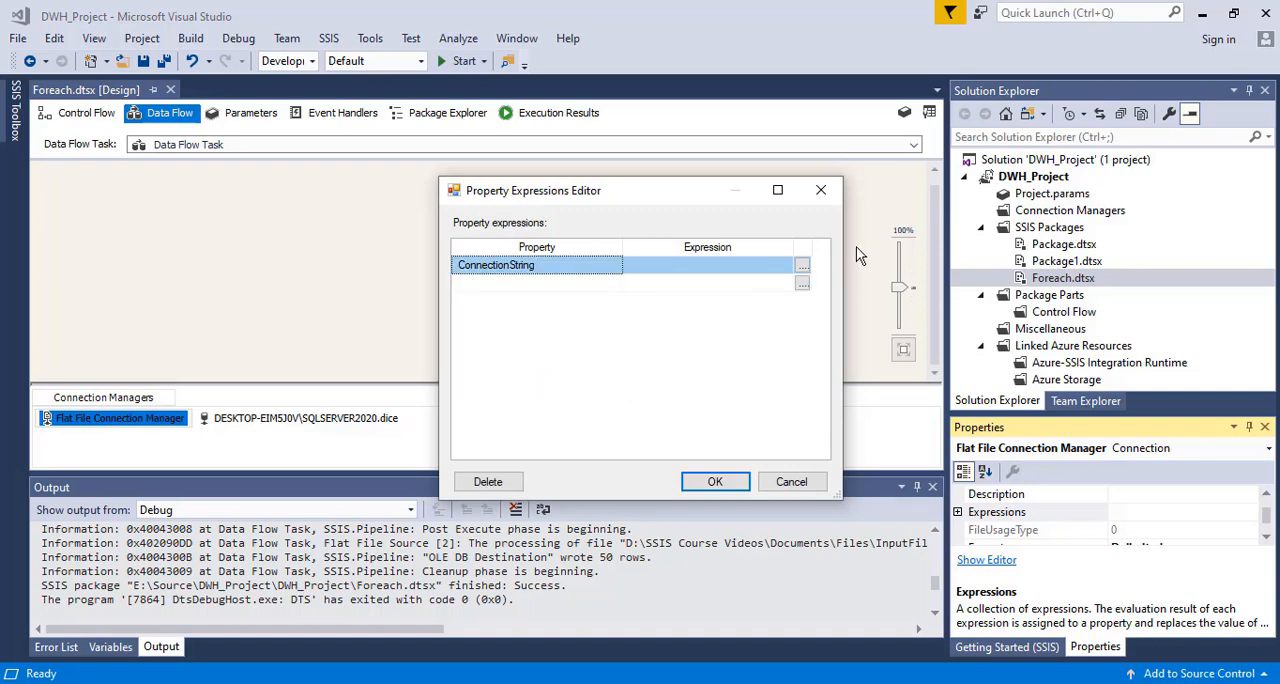
Build the ConnectionString expression from the variable @[User::Path], evaluate it, and accept the property expression
{"action": "left_click", "coordinate": [802, 266]}
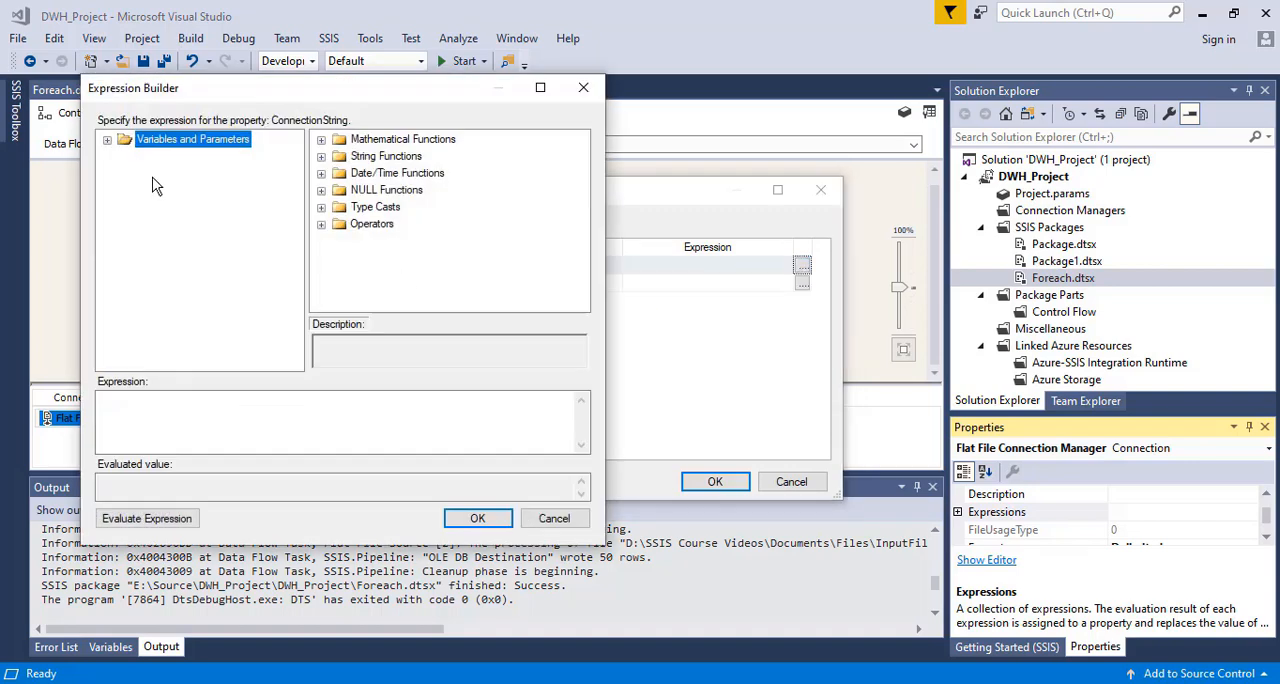
{"action": "left_click", "coordinate": [107, 140]}
{"action": "left_click_drag", "start_coordinate": [165, 173], "coordinate": [138, 415]}
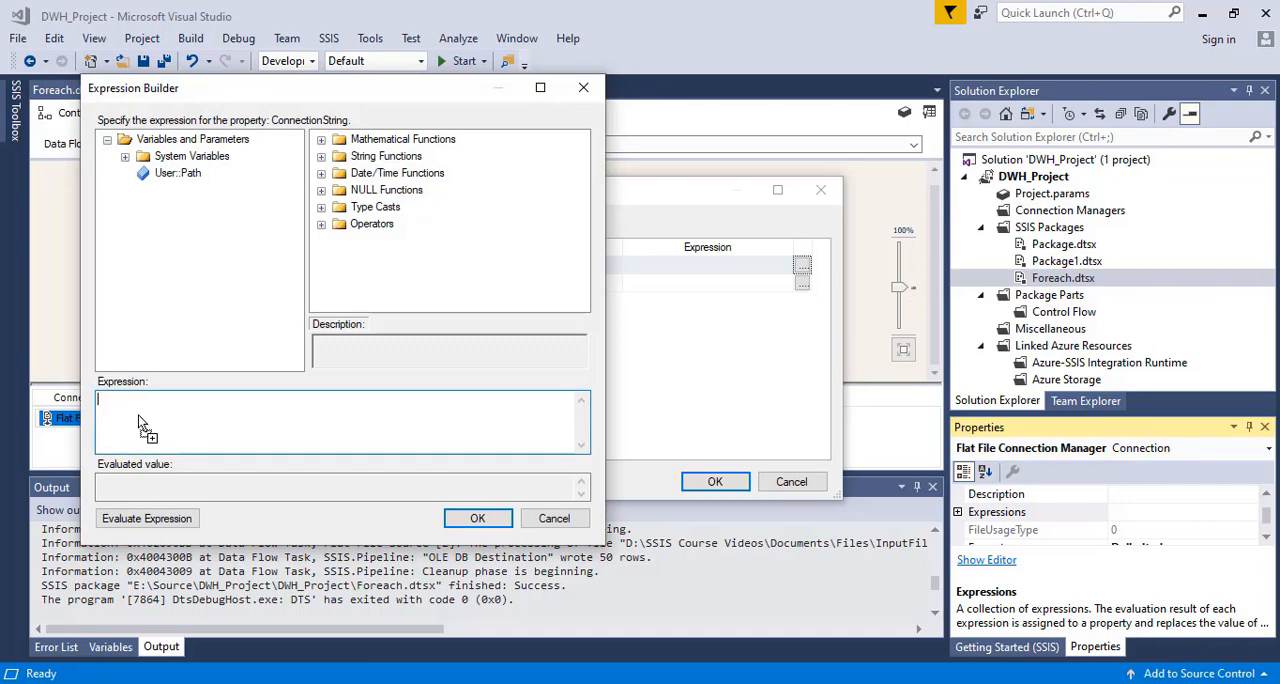
{"action": "left_click", "coordinate": [146, 518]}
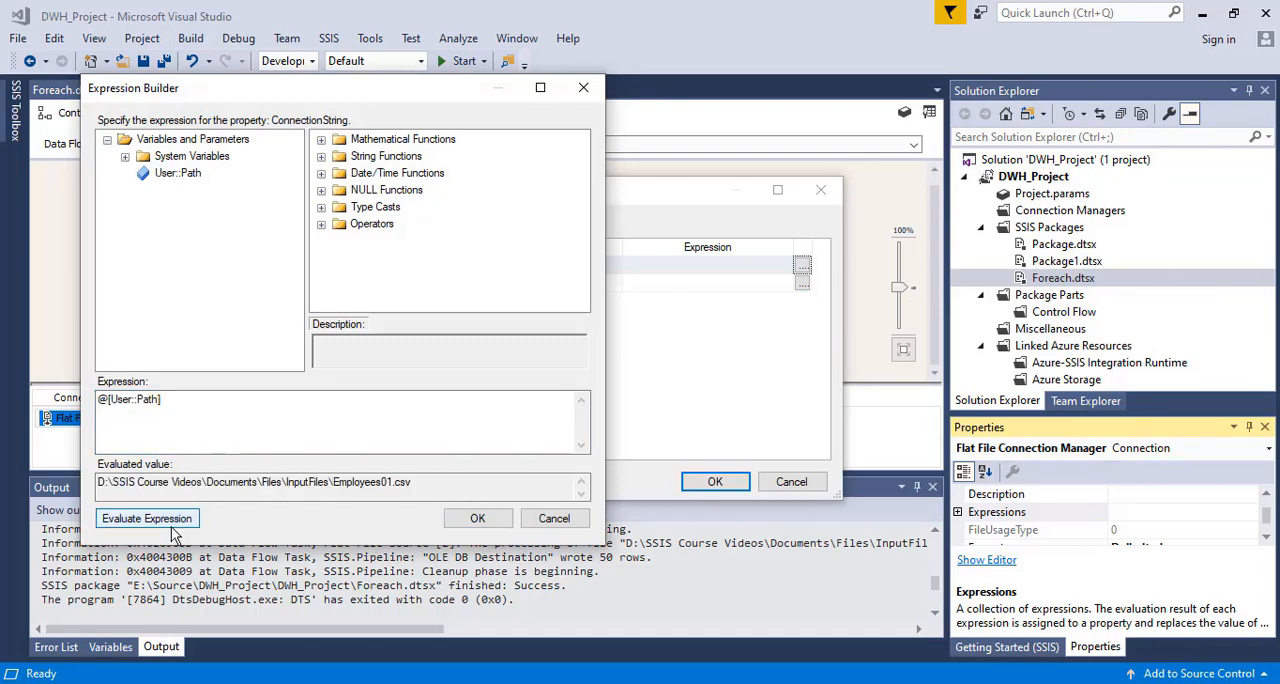
{"action": "left_click", "coordinate": [478, 518]}
{"action": "left_click", "coordinate": [703, 484]}
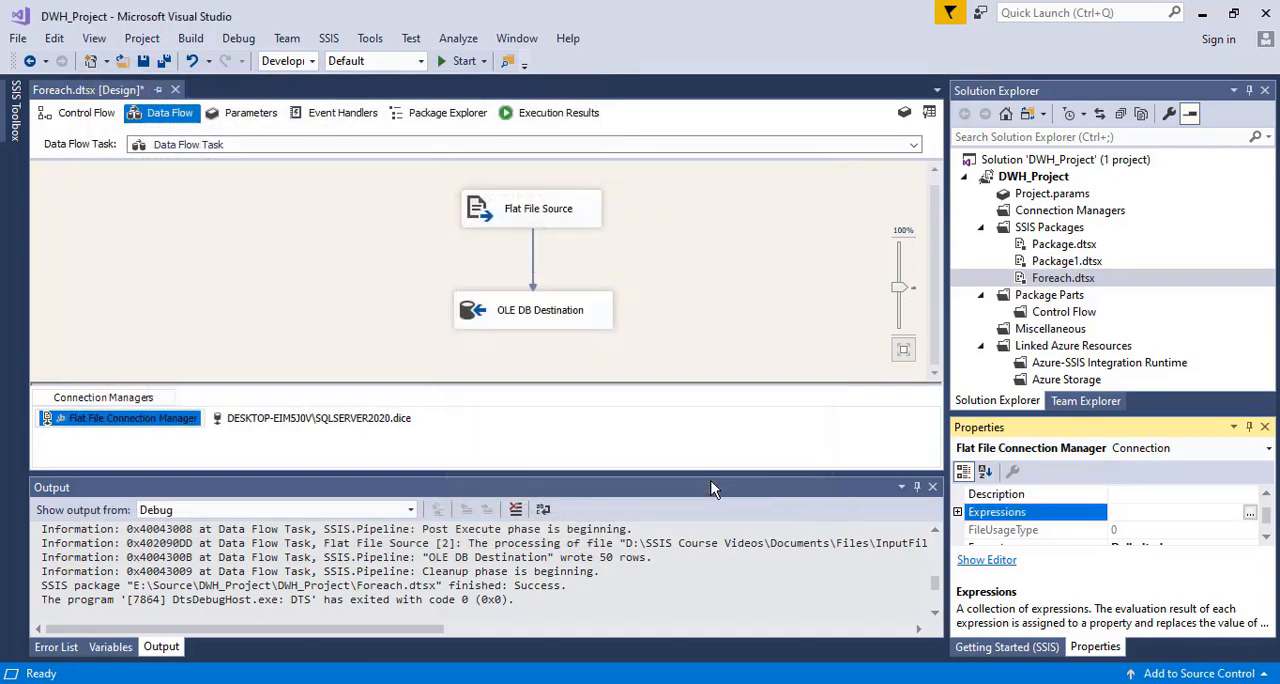
Save the Foreach.dtsx package and return to its control flow
{"action": "left_click", "coordinate": [348, 318]}
{"action": "key", "text": "ctrl+s"}
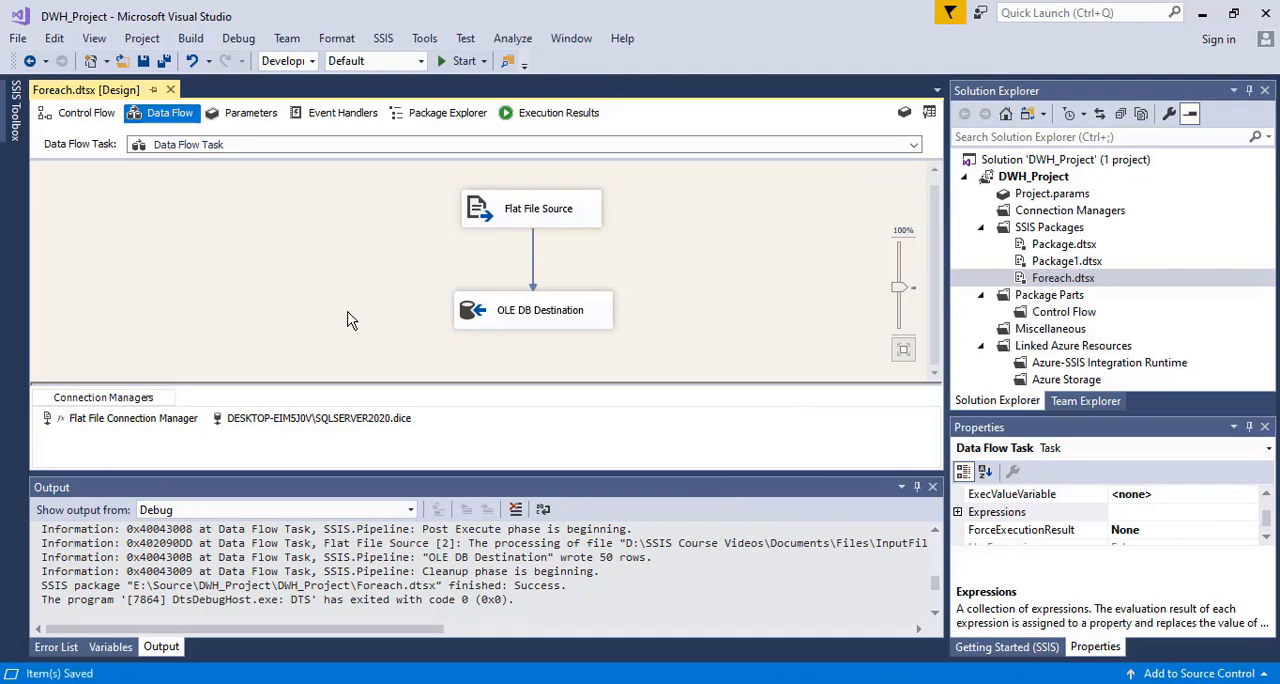
{"action": "left_click", "coordinate": [80, 113]}
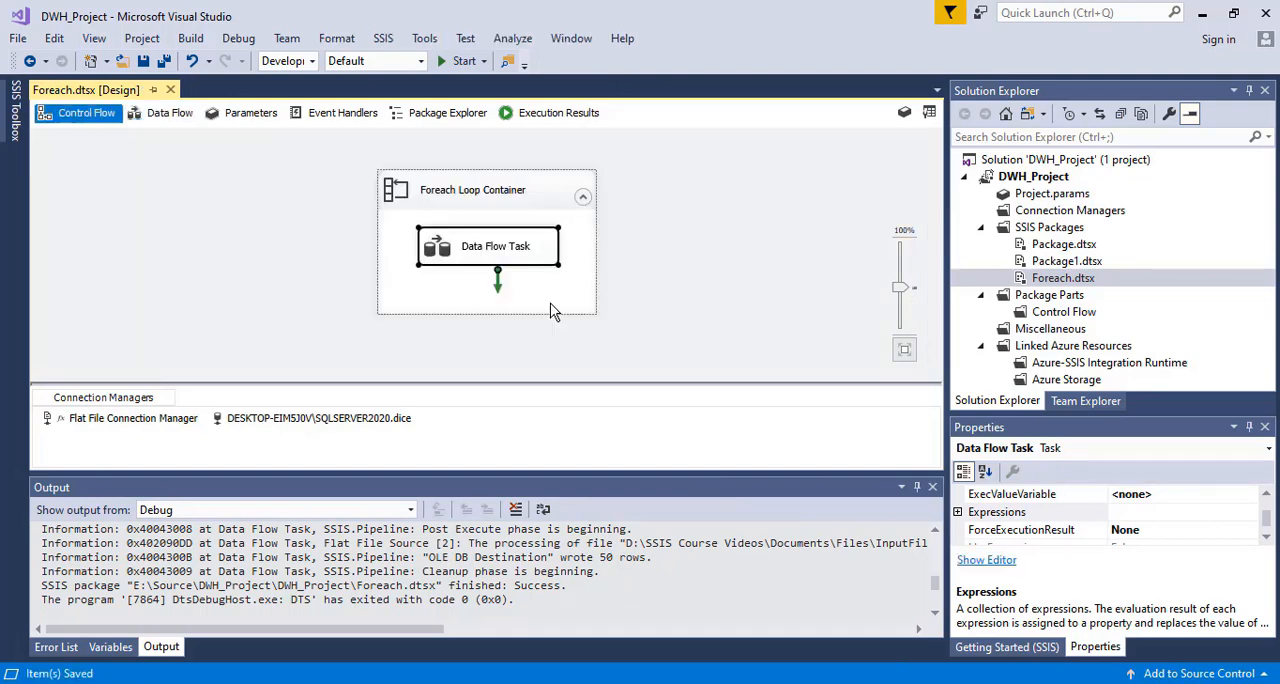
Open Employees01.csv from the InputFiles folder in Excel and select all its Id values to check the record count
{"action": "left_click", "coordinate": [577, 682]}
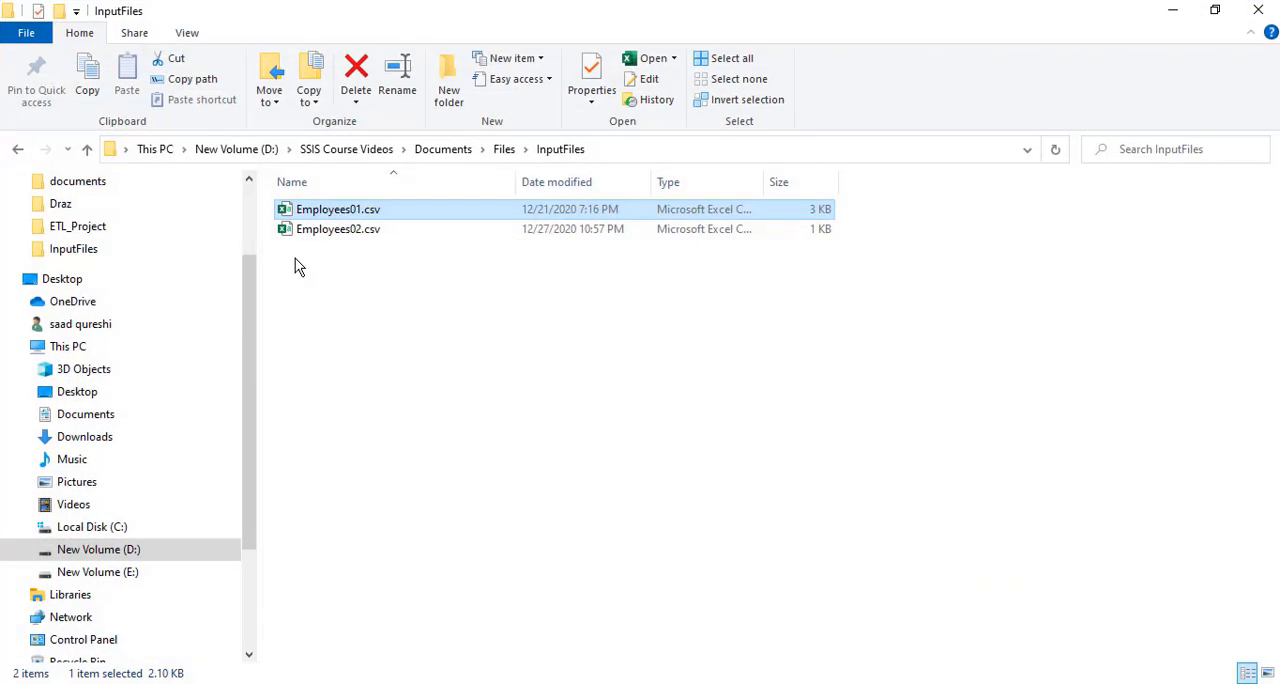
{"action": "double_click", "coordinate": [338, 212]}
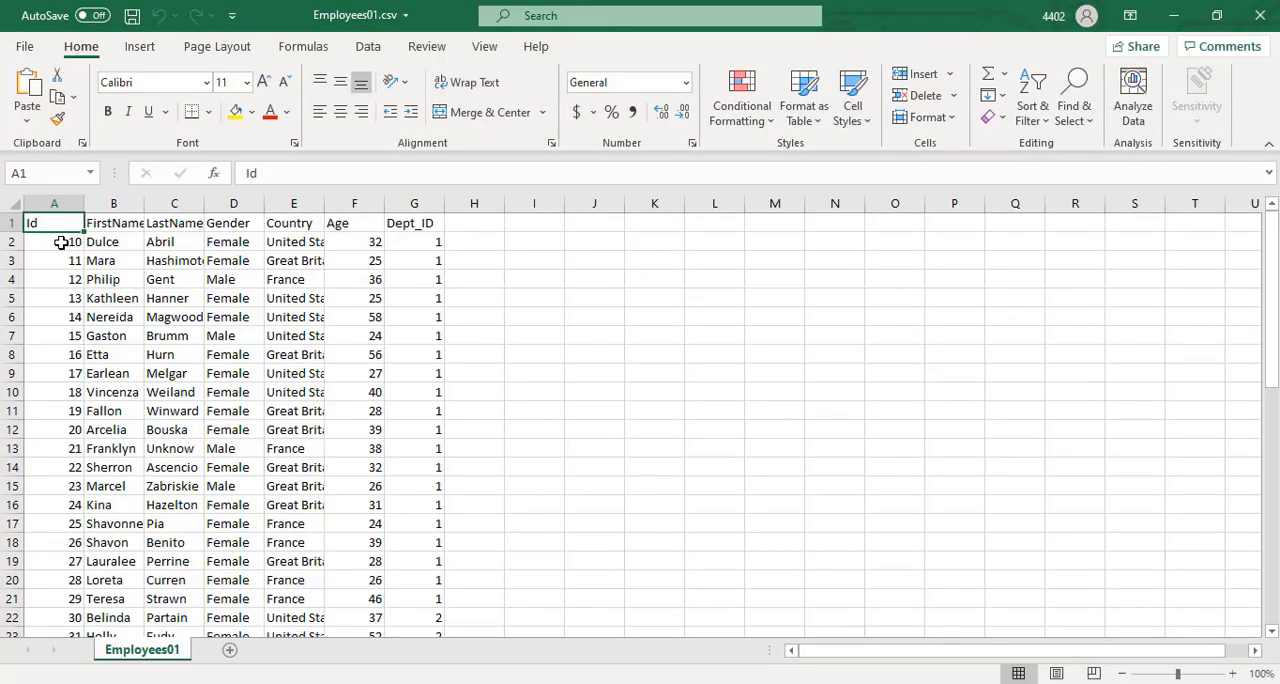
{"action": "left_click", "coordinate": [61, 242]}
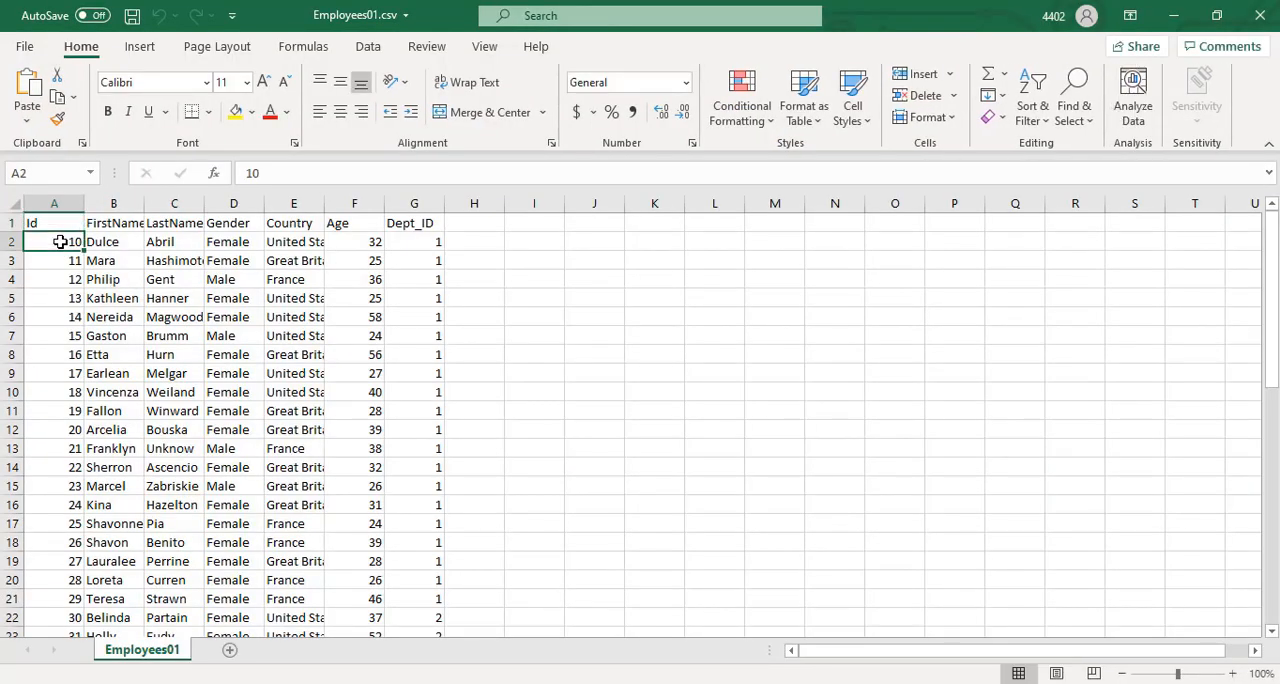
{"action": "key", "text": "ctrl+shift+Down"}
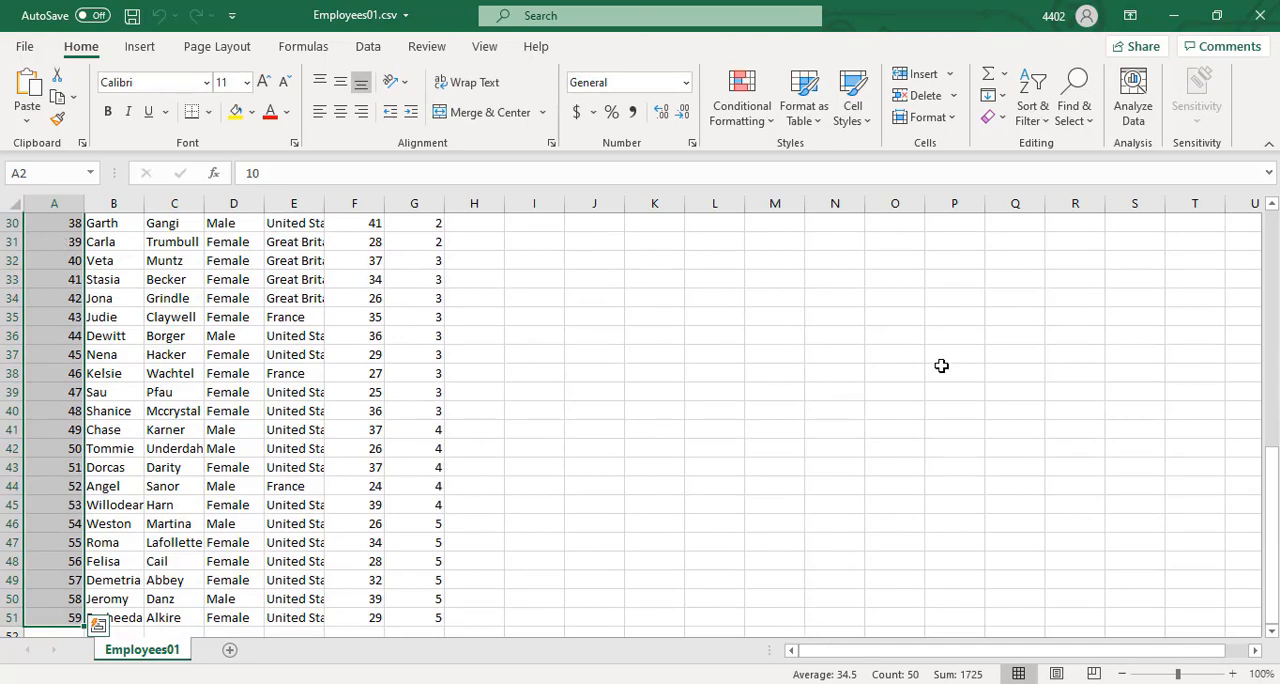
Open Employees02.csv from the InputFiles folder in Excel, select all its Id values to check the record count, and close the file
{"action": "left_click", "coordinate": [1260, 15]}
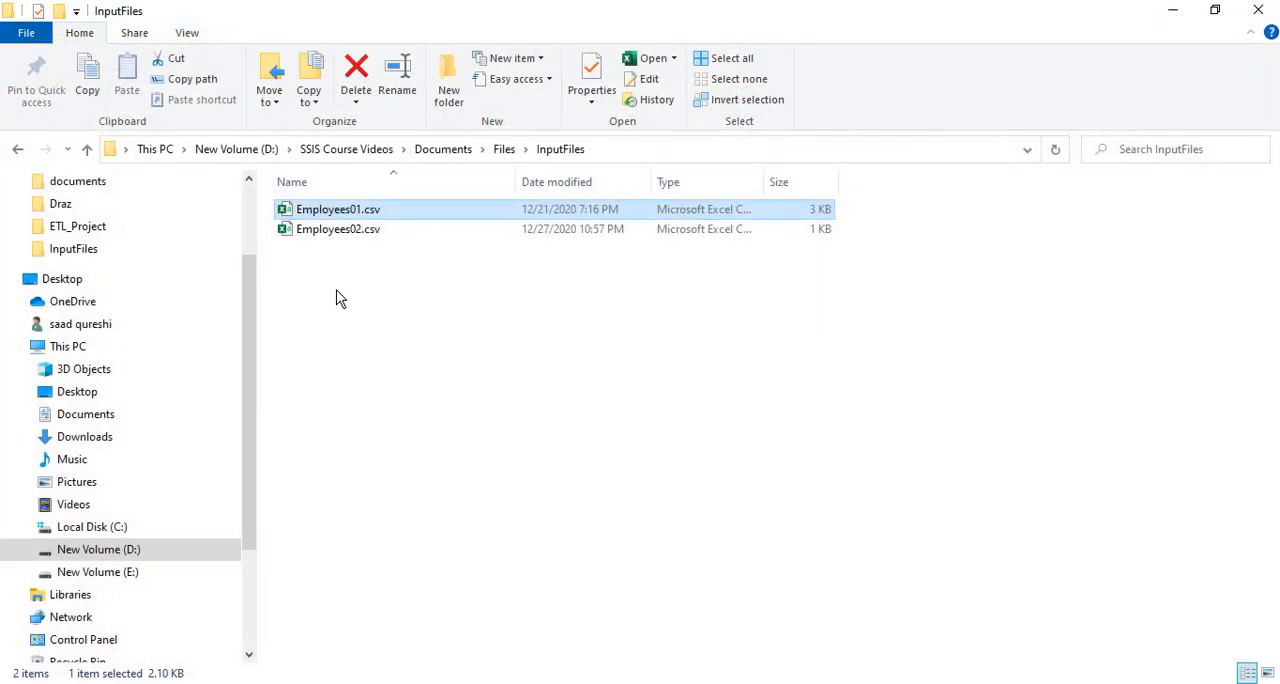
{"action": "left_click", "coordinate": [378, 234]}
{"action": "double_click", "coordinate": [378, 234]}
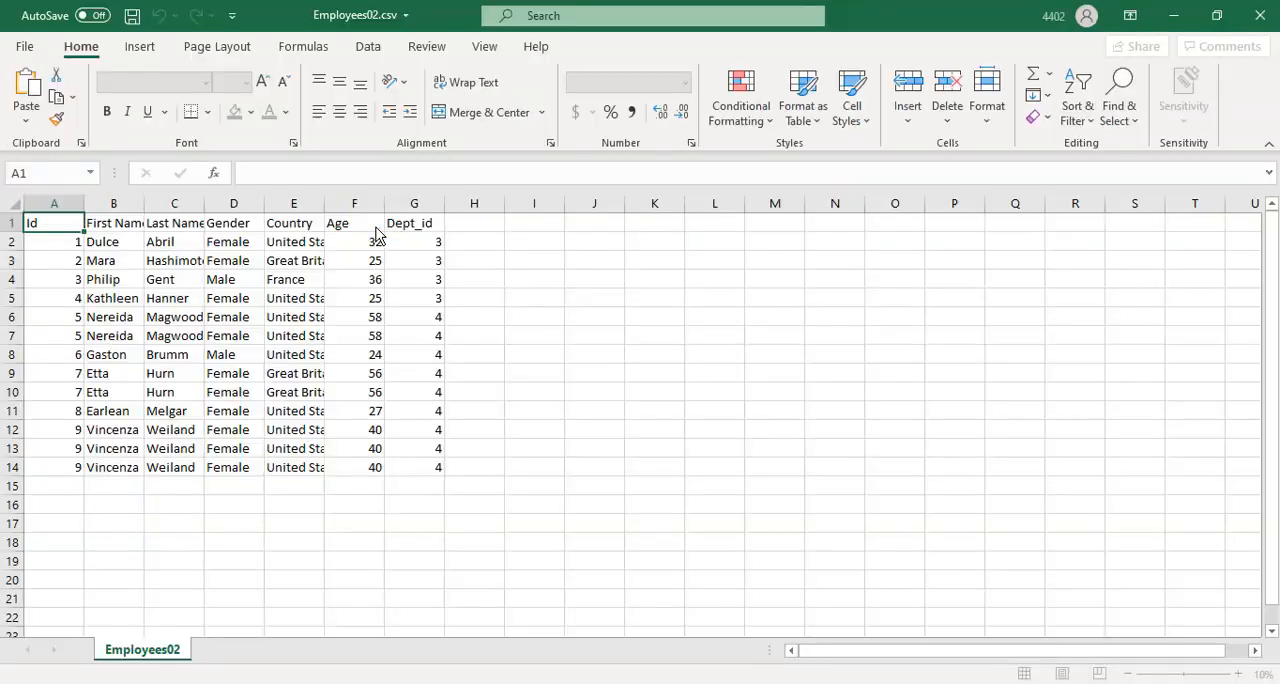
{"action": "left_click", "coordinate": [58, 243]}
{"action": "key", "text": "ctrl+shift+Down"}
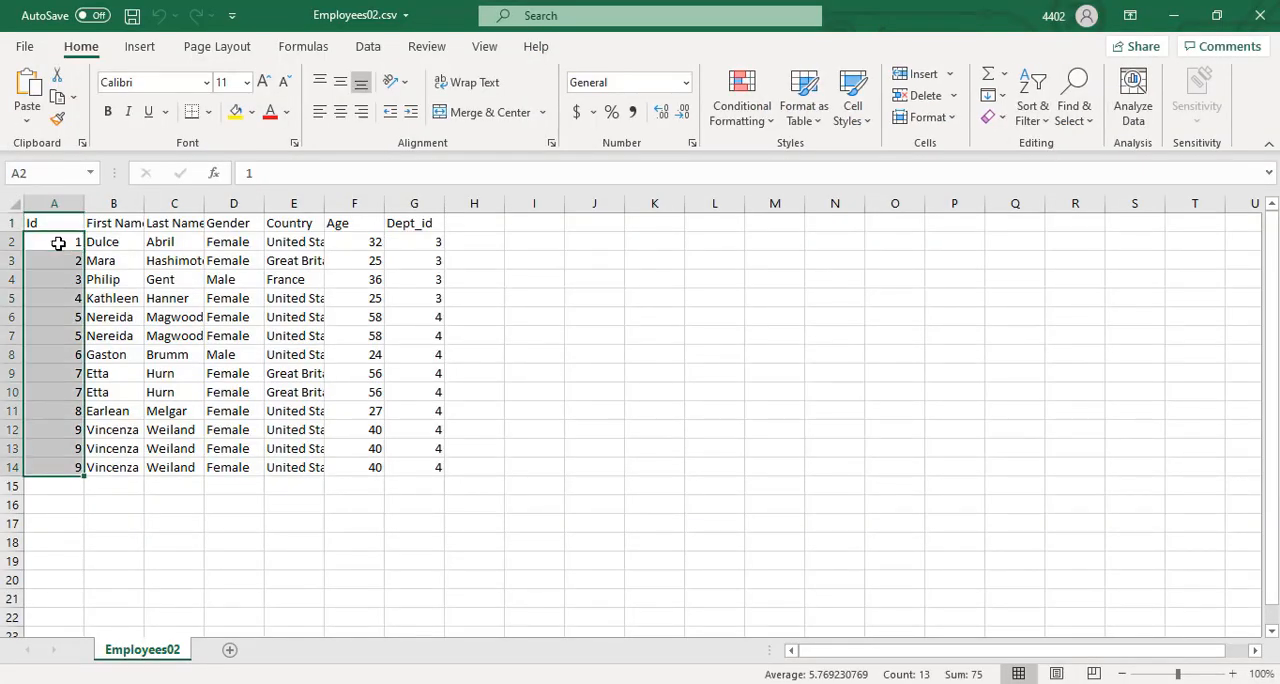
{"action": "left_click", "coordinate": [1260, 15]}
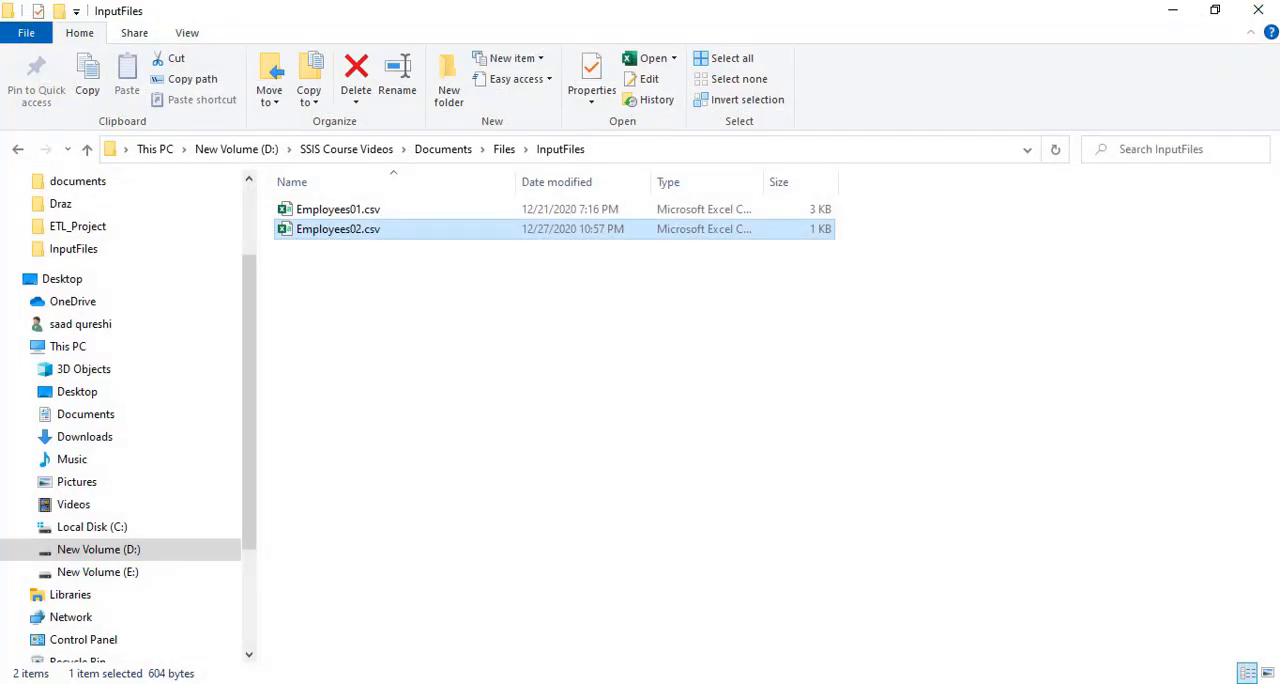
Run the Foreach.dtsx package in Visual Studio, query OLE DB Demo in Management Studio to check the loaded rows, and return the package to design mode
{"action": "left_click", "coordinate": [533, 683]}
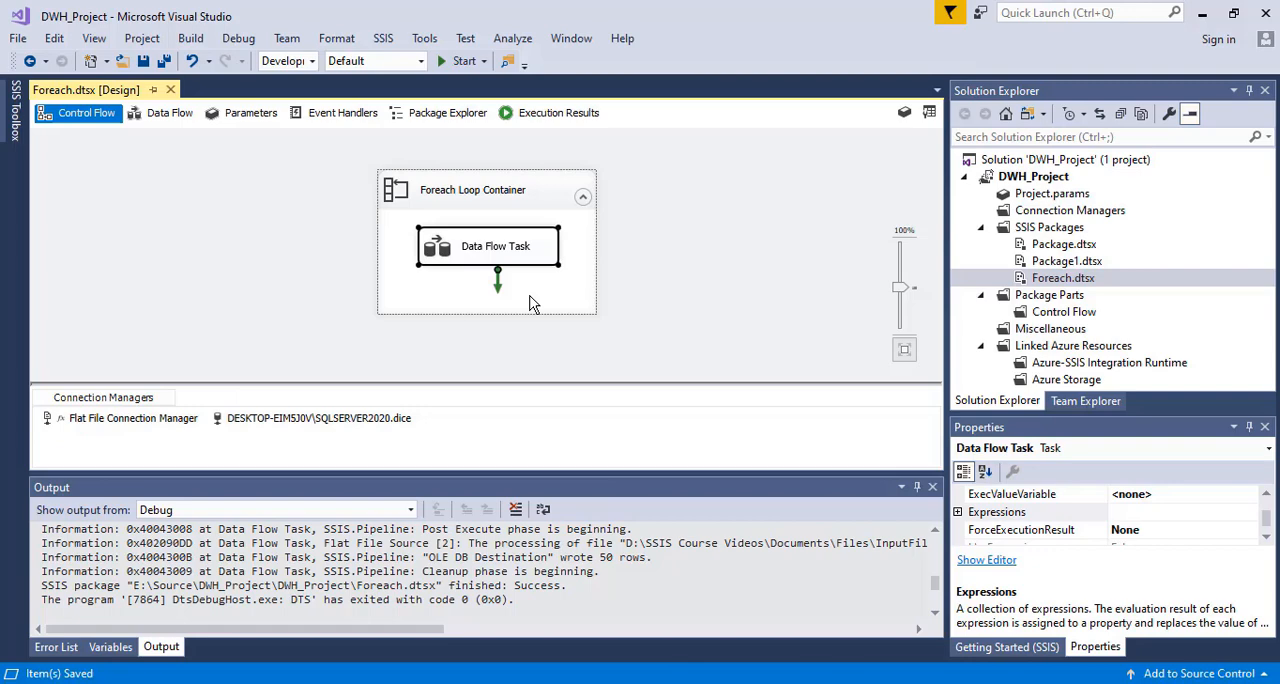
{"action": "left_click", "coordinate": [460, 62]}
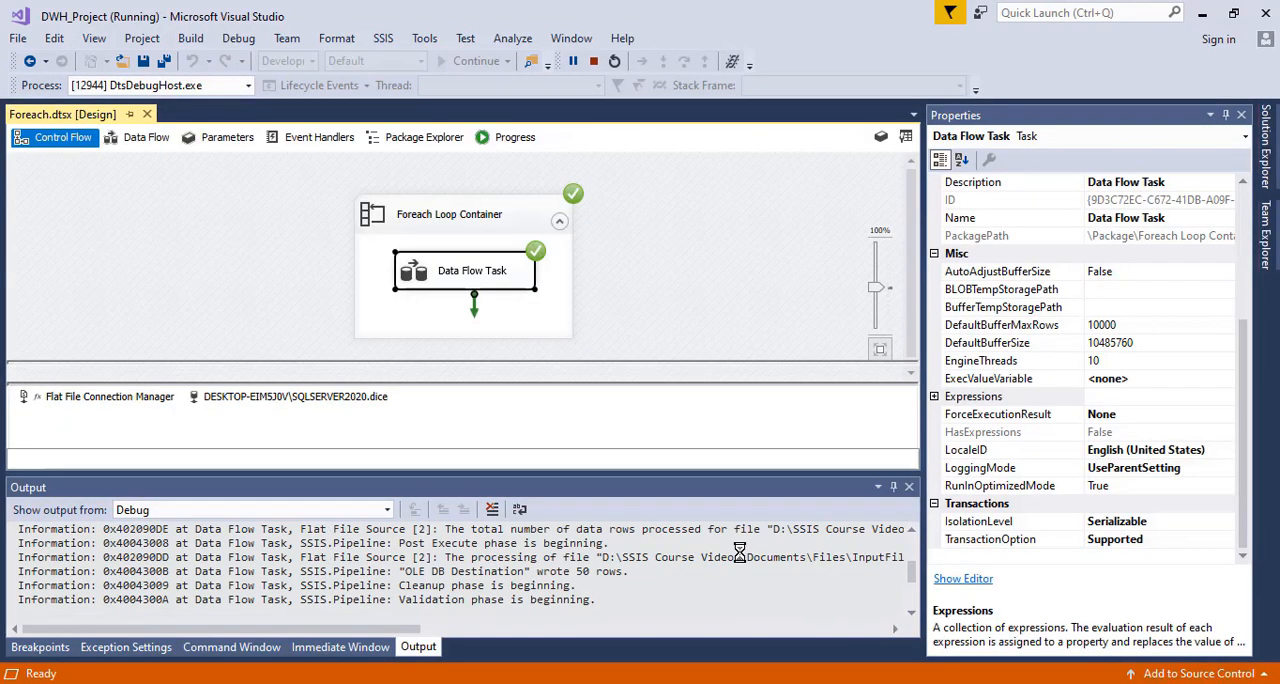
{"action": "left_click", "coordinate": [815, 683]}
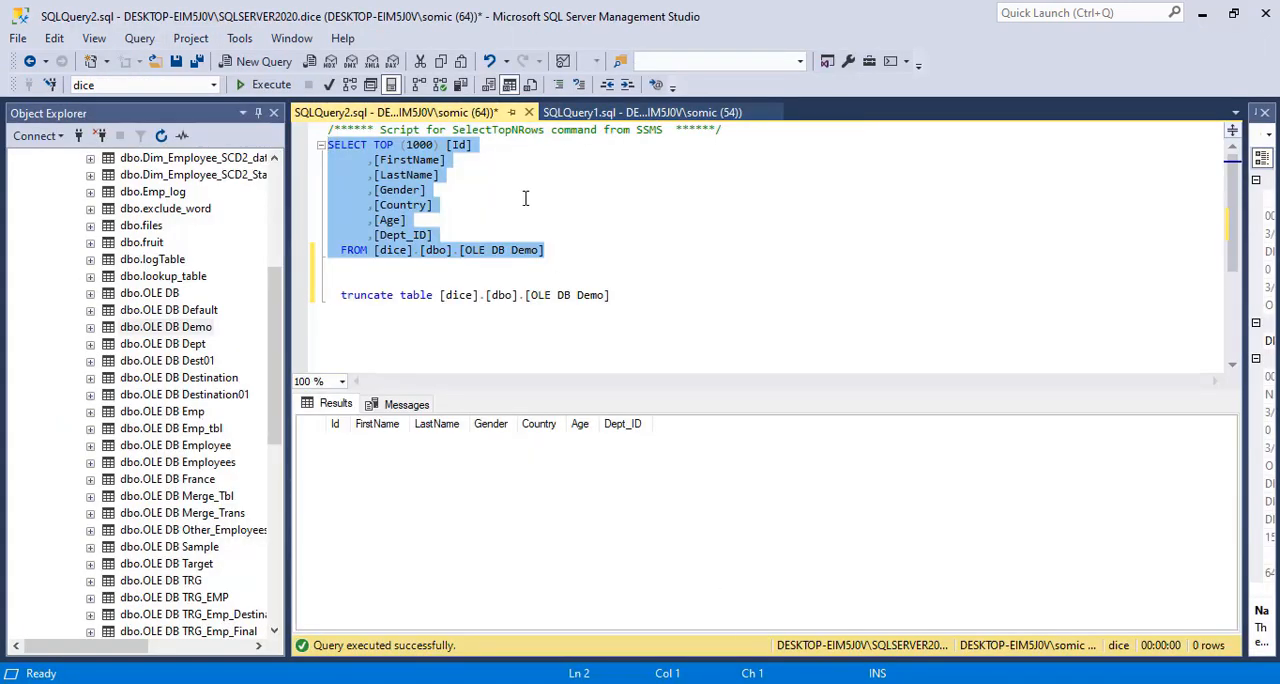
{"action": "left_click", "coordinate": [240, 86]}
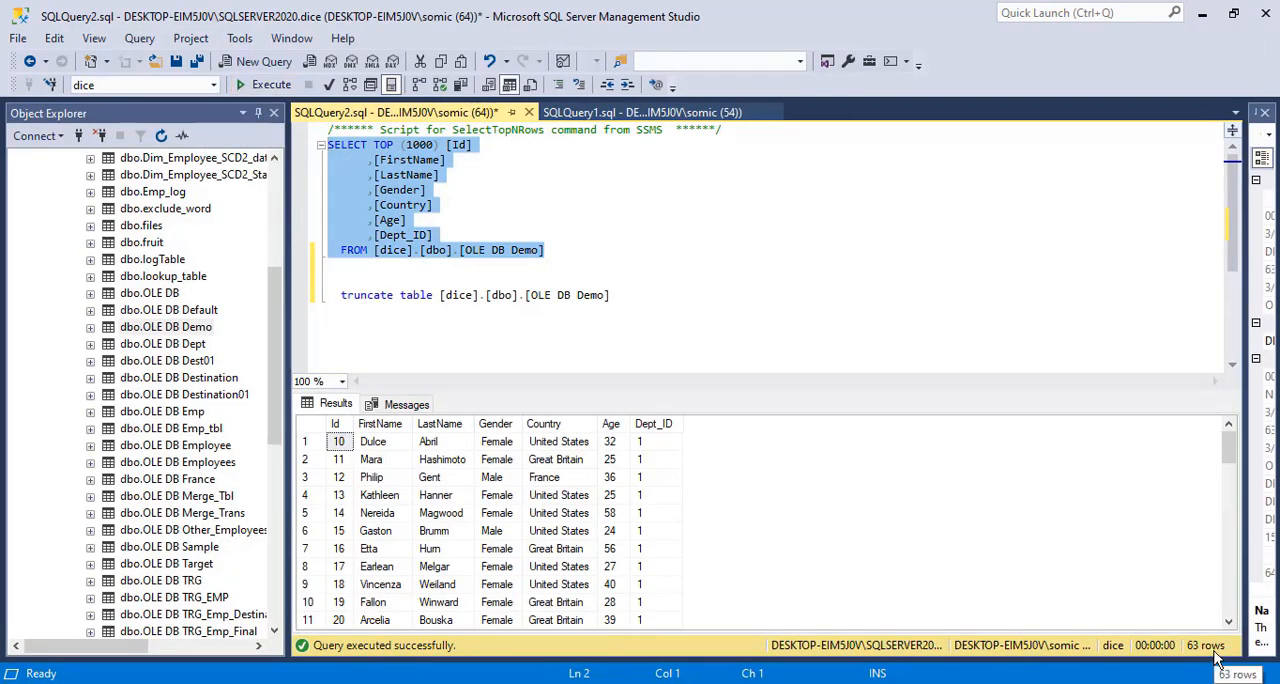
{"action": "key", "text": "alt+Tab"}
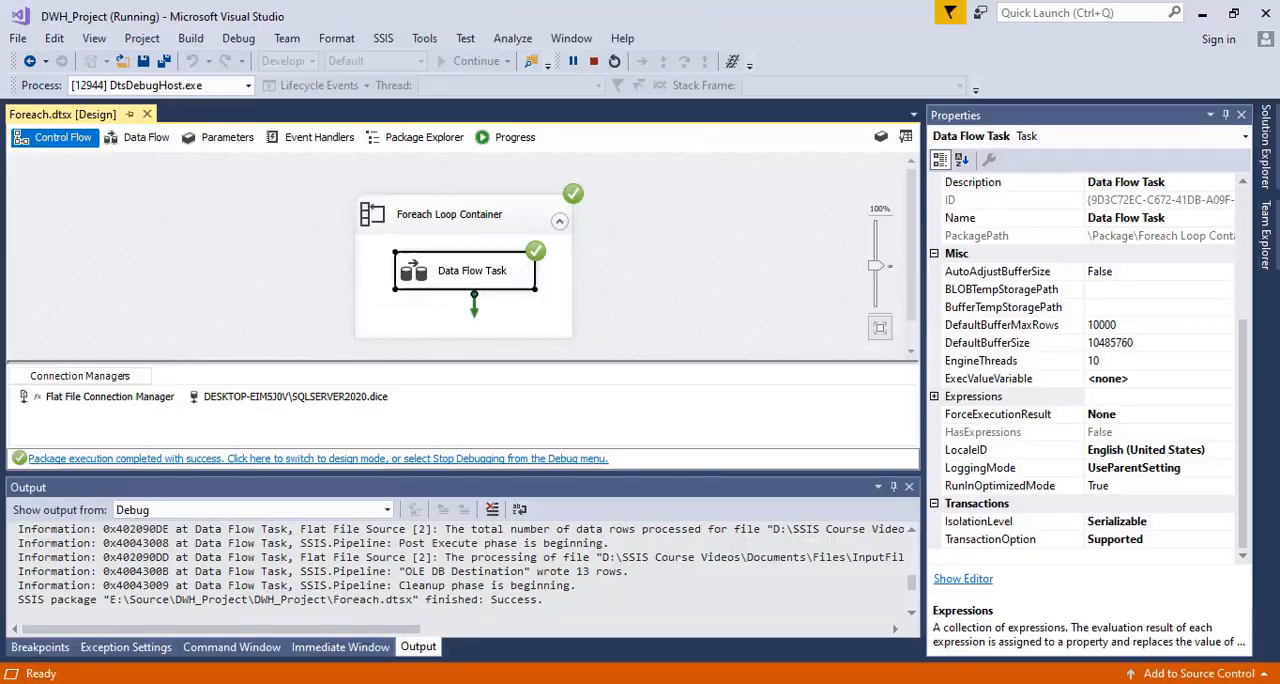
{"action": "left_click", "coordinate": [490, 460]}
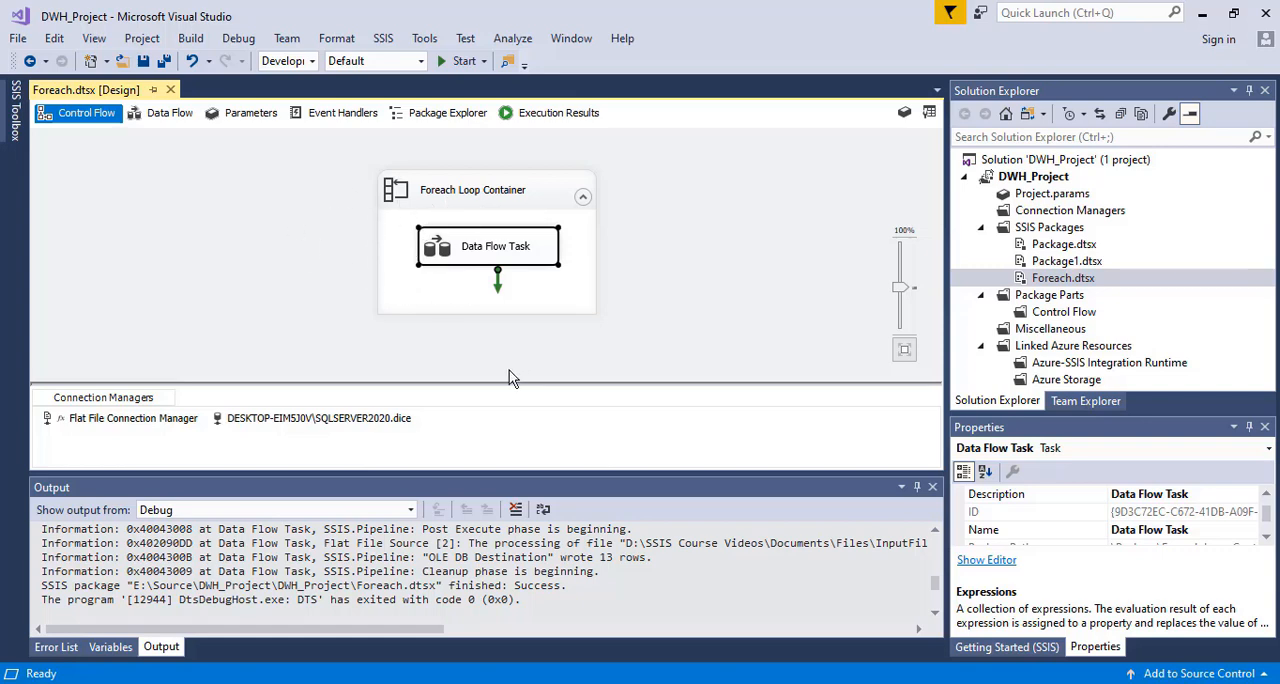
Review the Foreach Loop Container's collection settings and the InputFiles folder, and close the editor without changes
{"action": "left_click", "coordinate": [442, 189]}
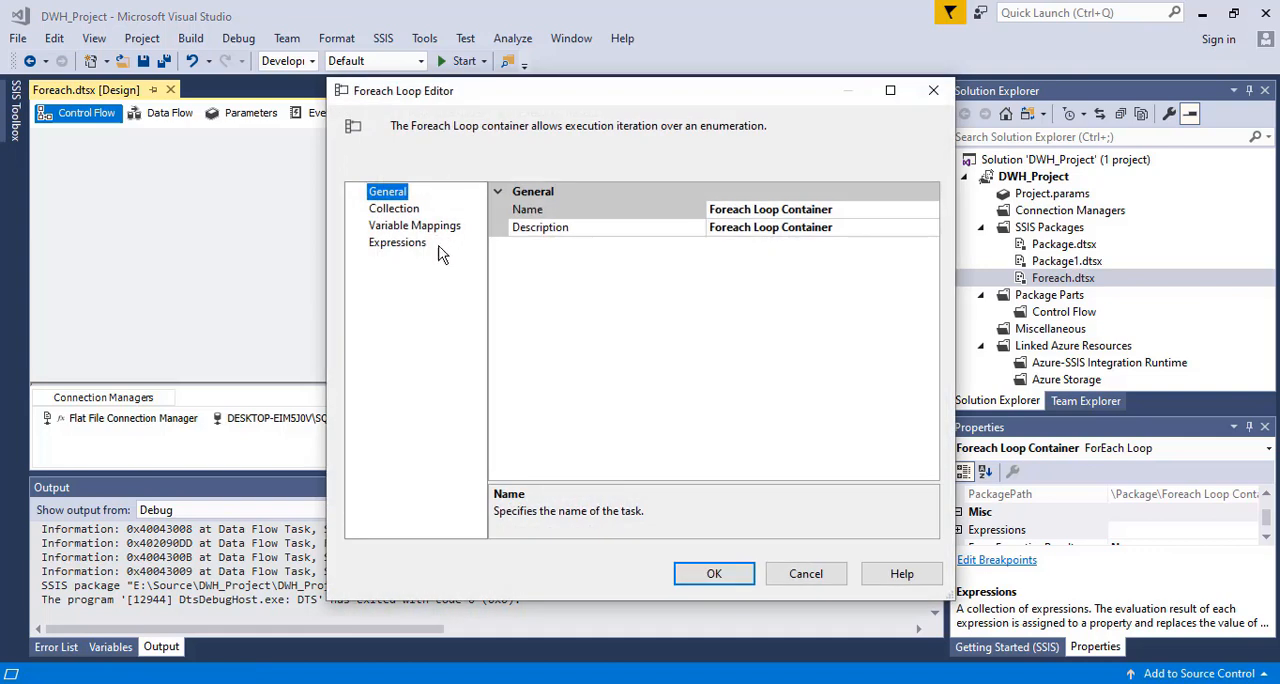
{"action": "left_click", "coordinate": [386, 210]}
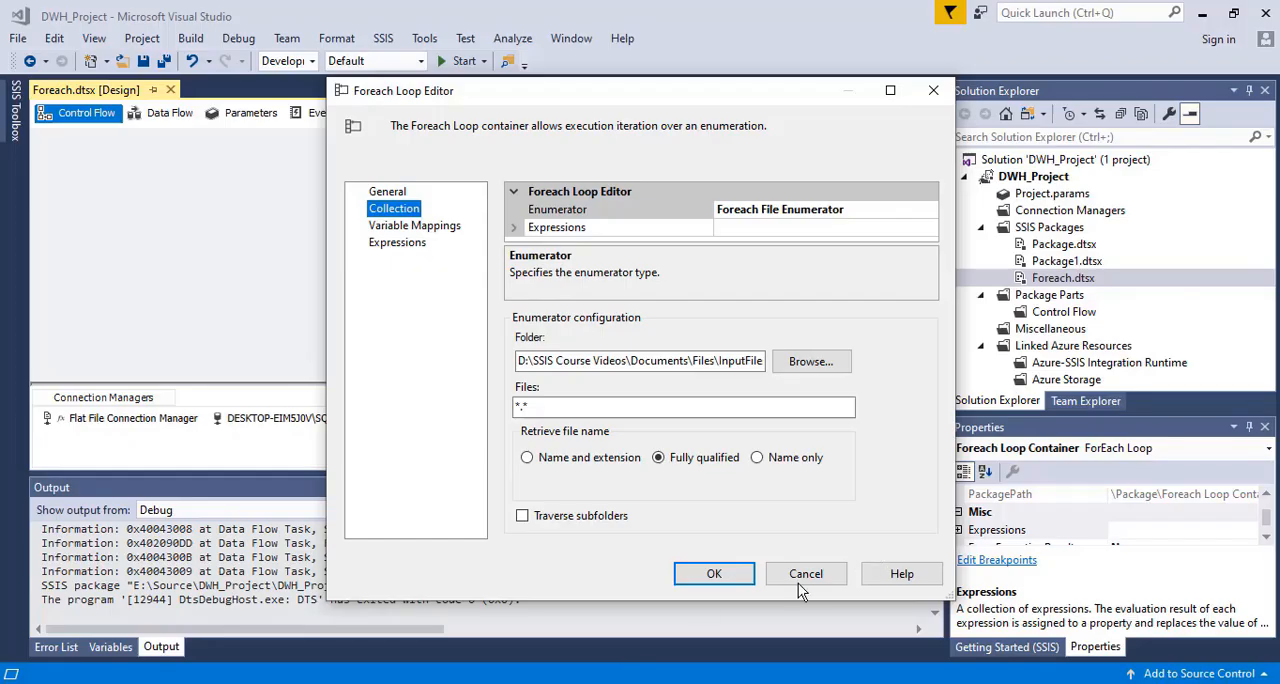
{"action": "left_click", "coordinate": [798, 582]}
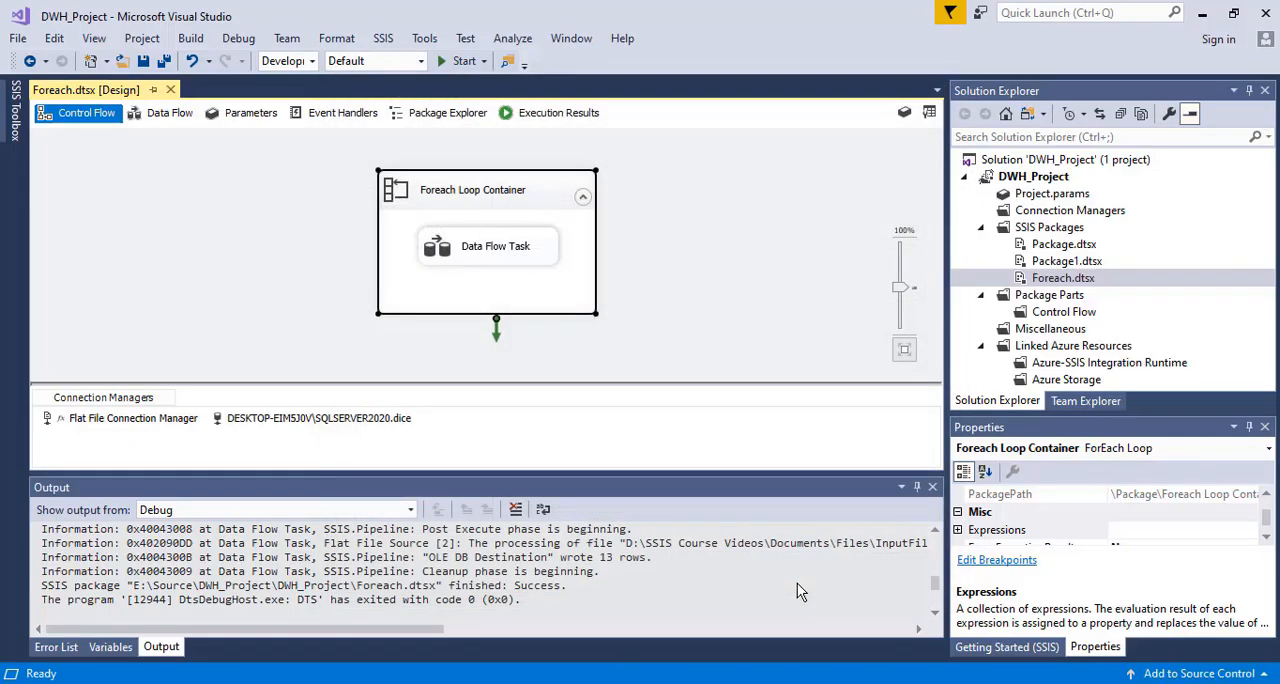
Open the Data Flow Task and add a Flat File Destination to its data flow
{"action": "left_click", "coordinate": [651, 284]}
{"action": "double_click", "coordinate": [484, 246]}
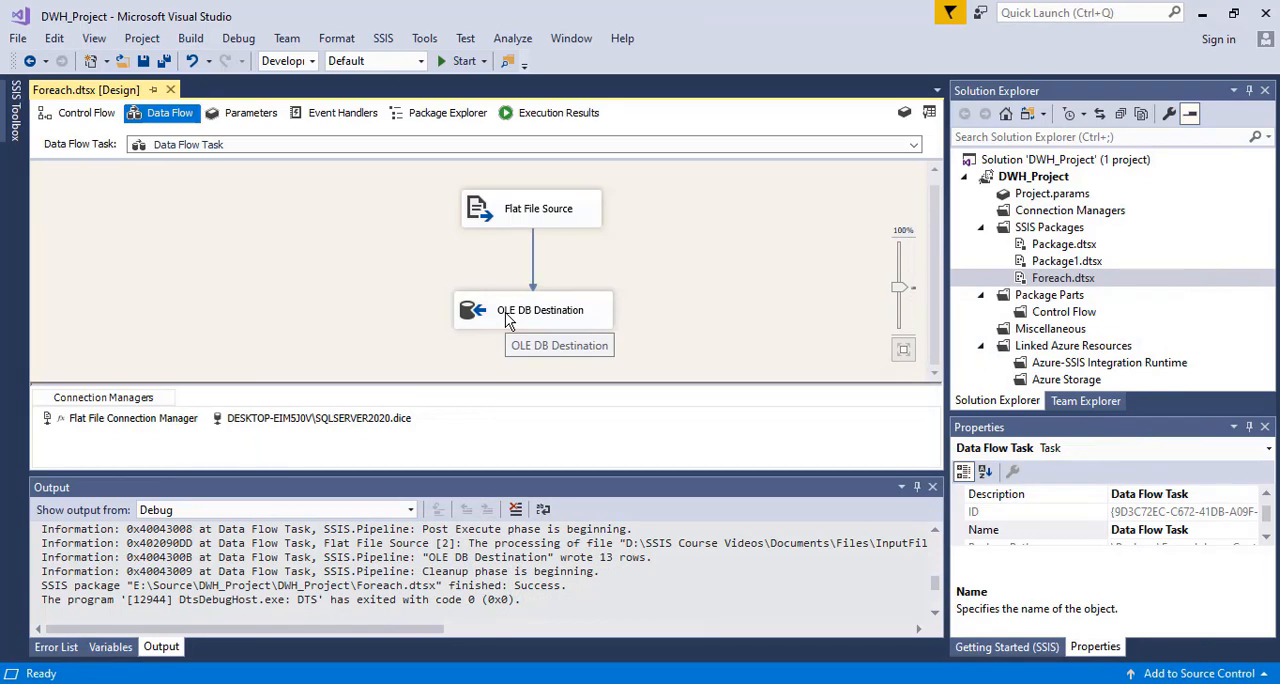
{"action": "left_click", "coordinate": [15, 130]}
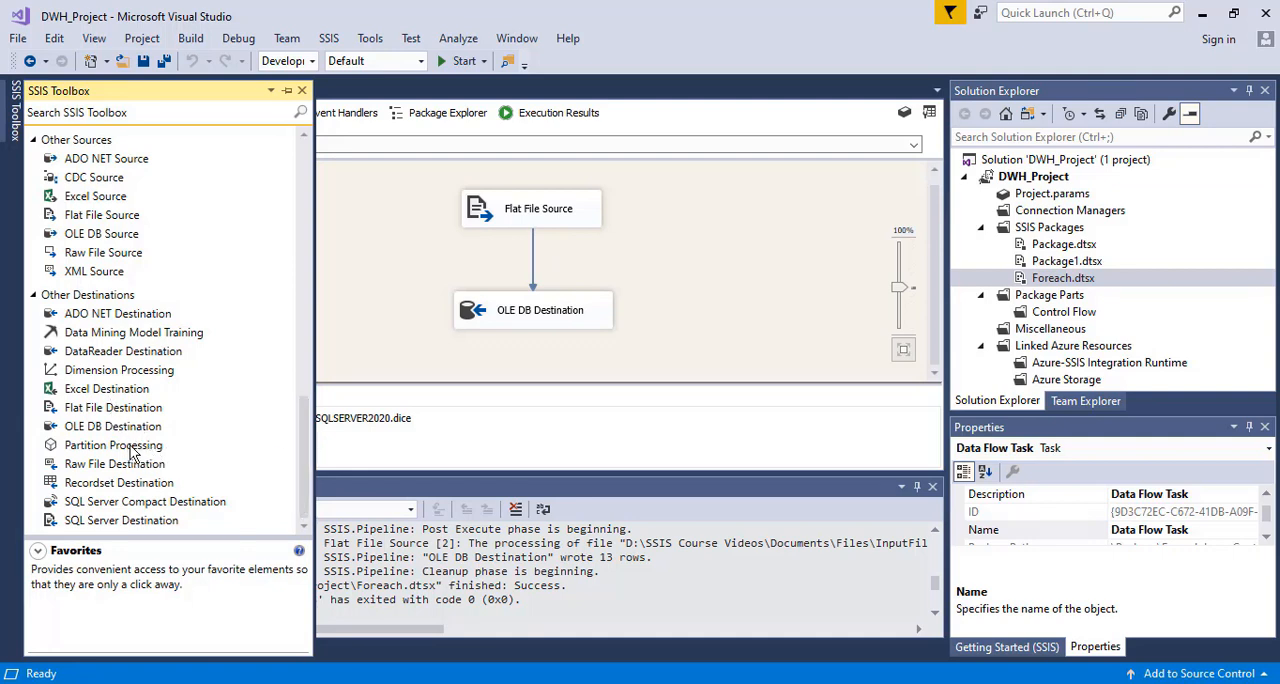
{"action": "left_click", "coordinate": [293, 450]}
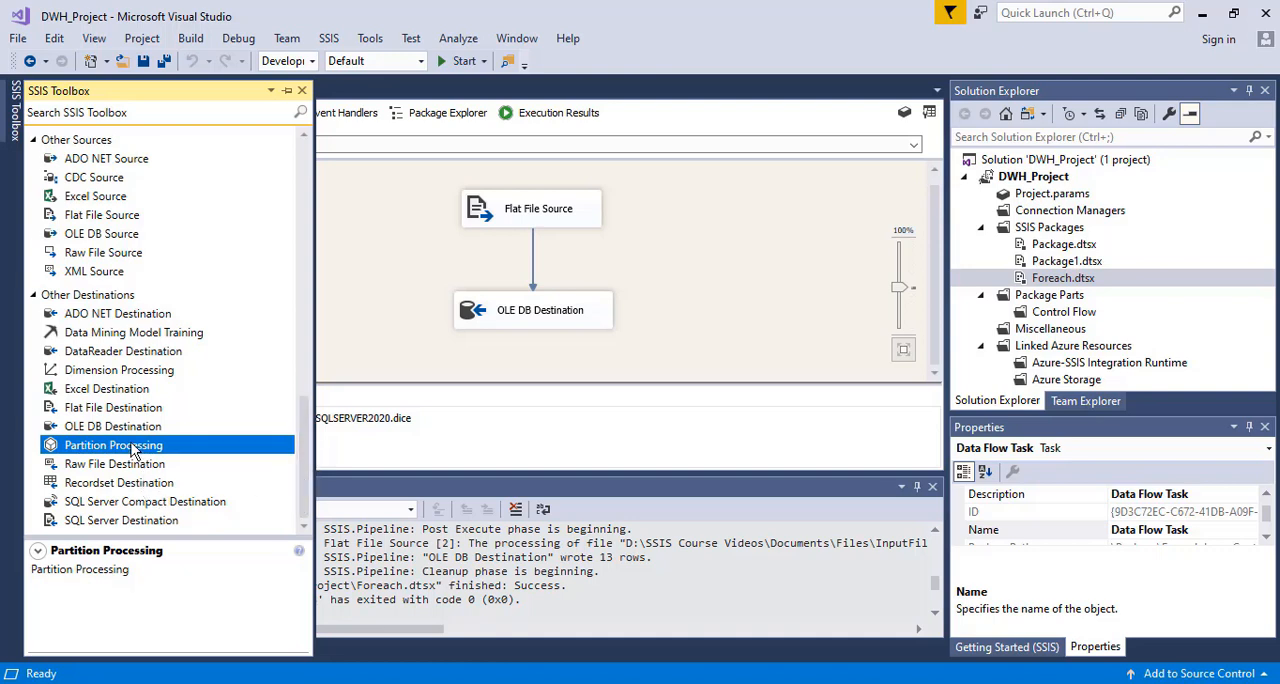
{"action": "left_click_drag", "start_coordinate": [108, 415], "coordinate": [733, 247]}
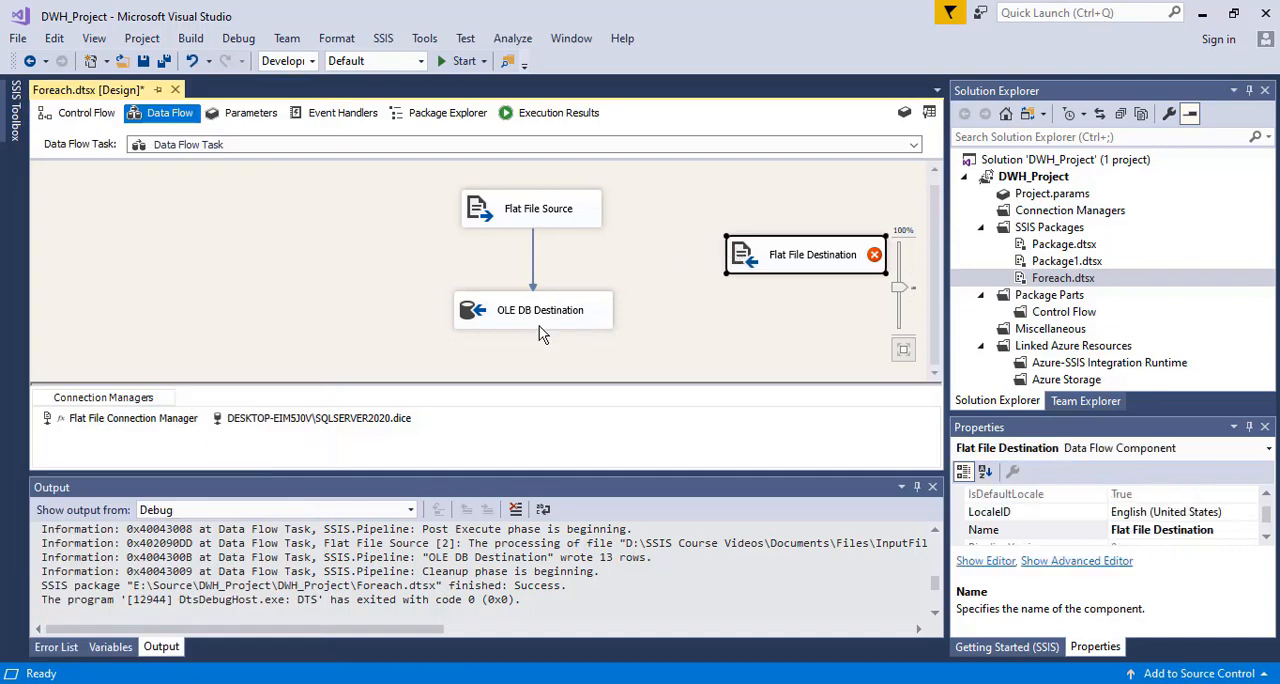
Replace the OLE DB Destination with the Flat File Destination below the Flat File Source, and connect the source to it
{"action": "left_click", "coordinate": [530, 317]}
{"action": "key", "text": "Delete"}
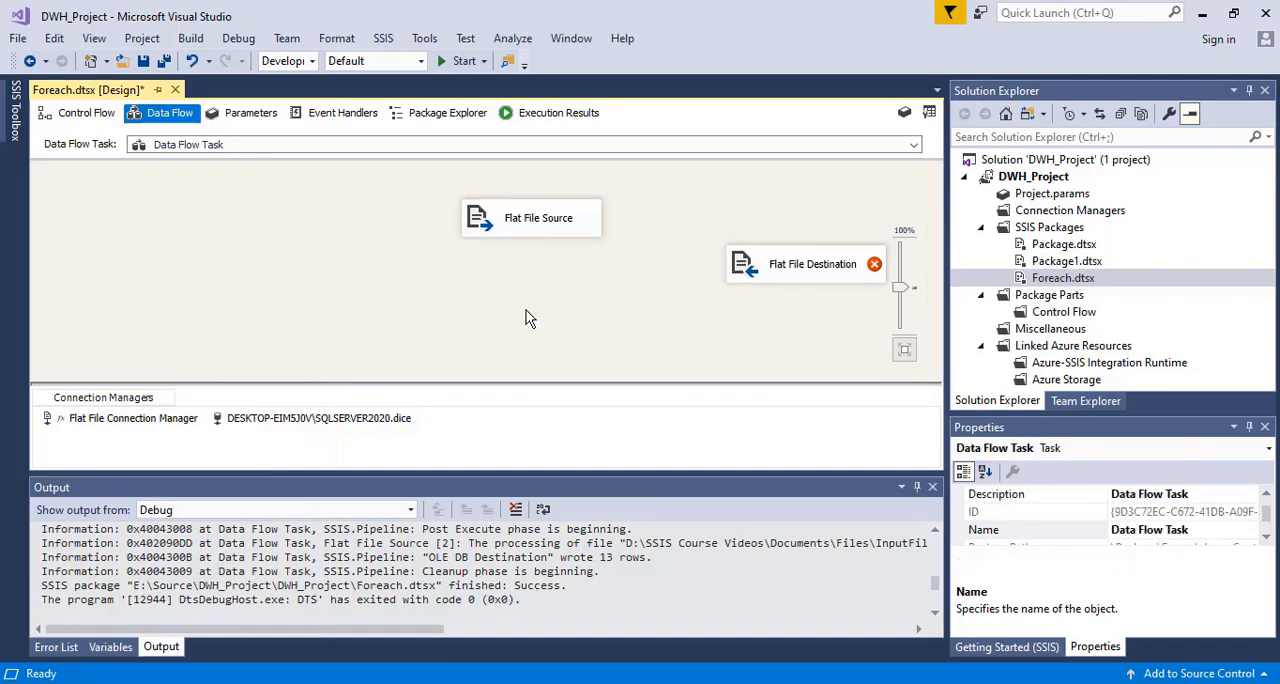
{"action": "left_click_drag", "start_coordinate": [766, 268], "coordinate": [520, 330]}
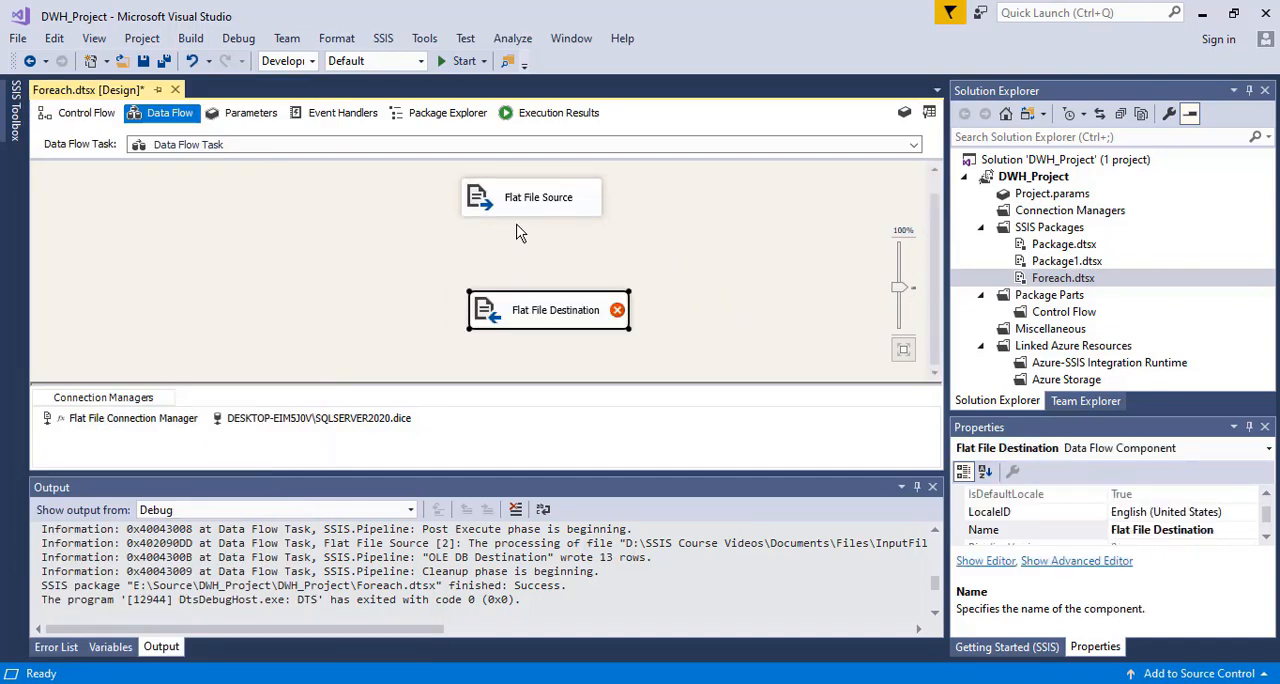
{"action": "left_click", "coordinate": [530, 197]}
{"action": "left_click_drag", "start_coordinate": [531, 218], "coordinate": [550, 313]}
Open the Flat File Destination for editing and inspect the existing Flat File Connection Manager's file settings without changing them
{"action": "double_click", "coordinate": [550, 313]}
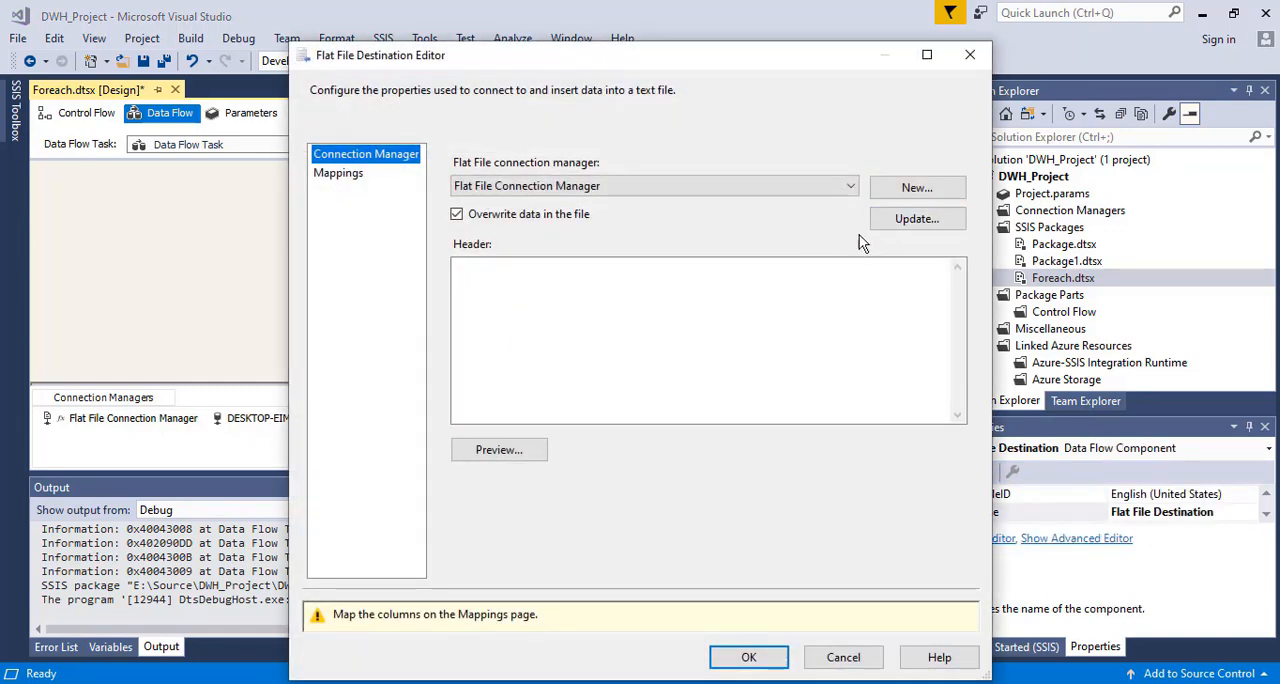
{"action": "left_click", "coordinate": [901, 231]}
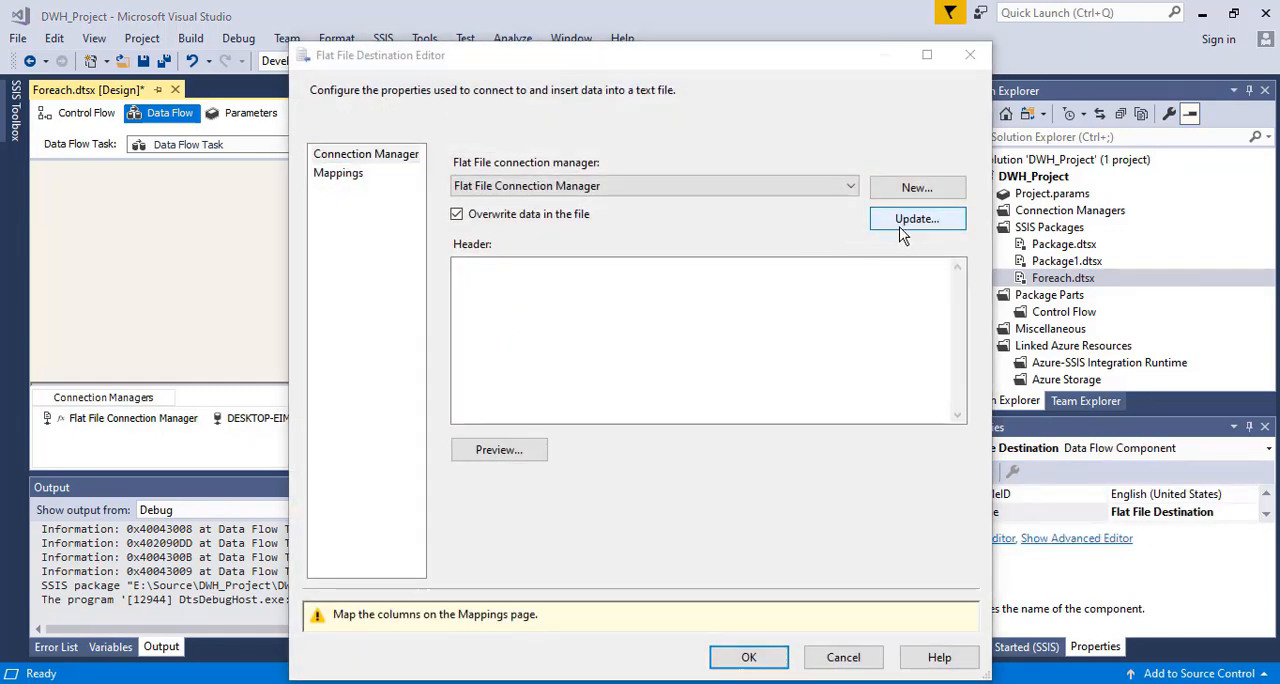
{"action": "left_click", "coordinate": [812, 254]}
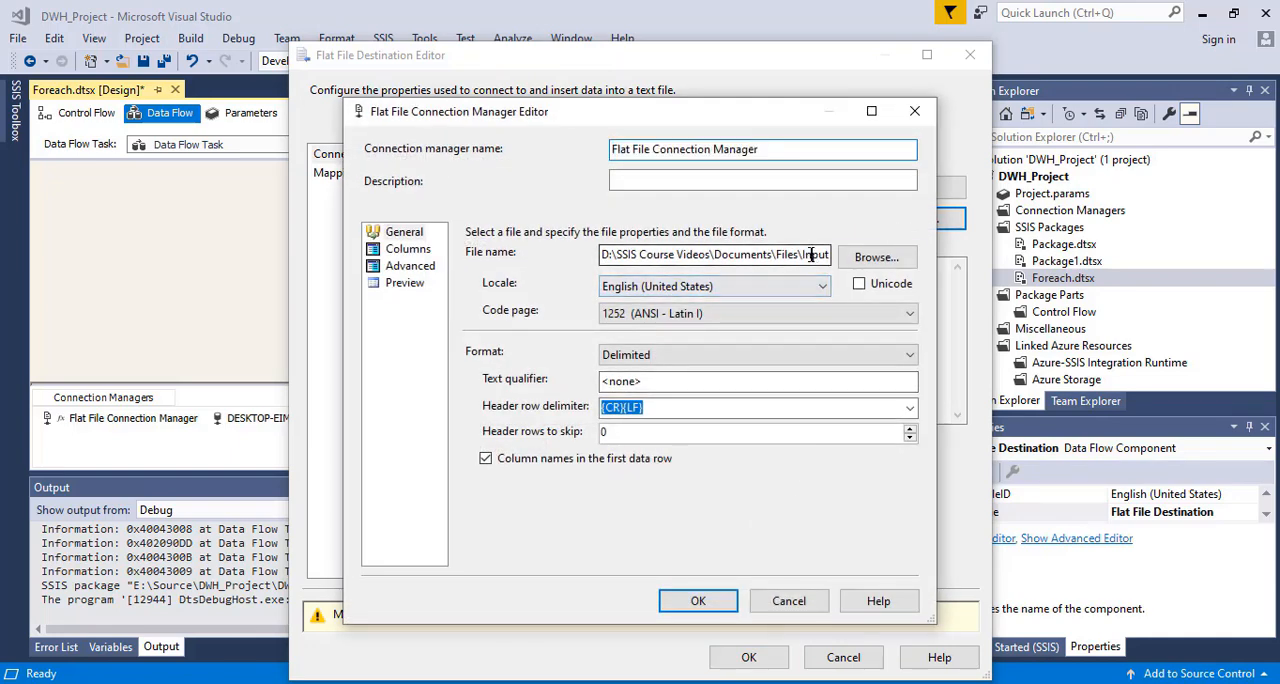
{"action": "left_click", "coordinate": [783, 603]}
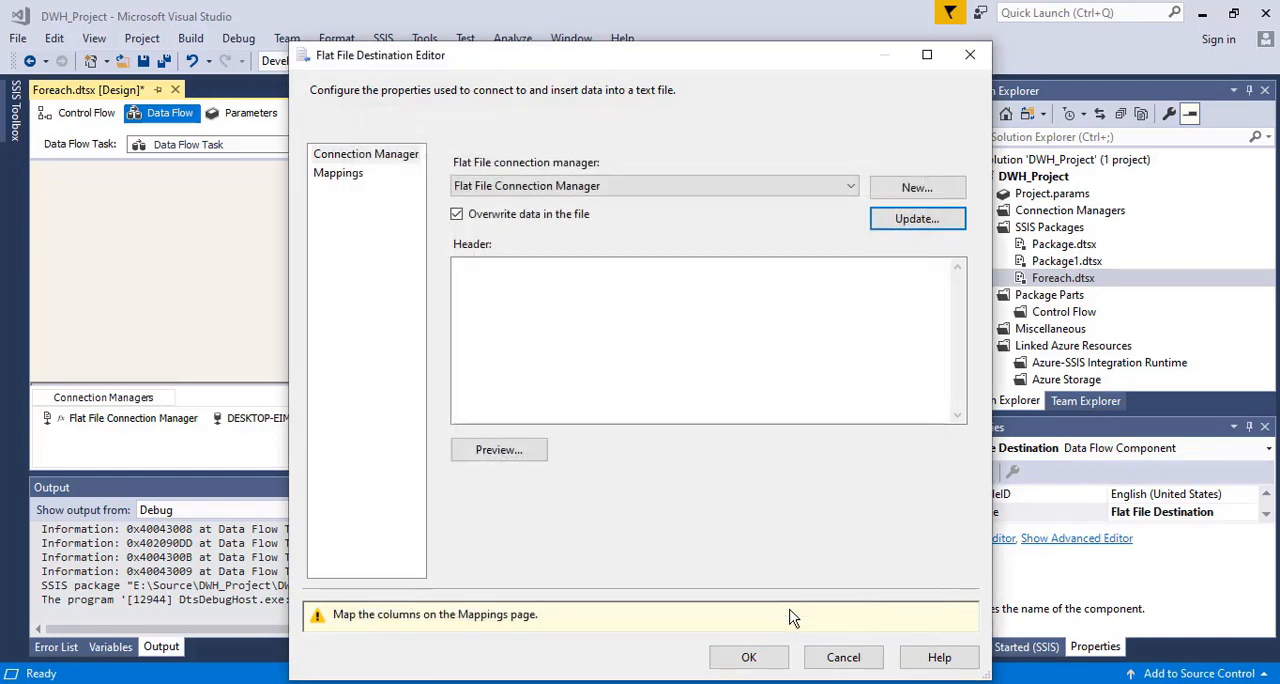
Create a new Delimited flat file connection manager for the destination and choose Employees02.csv from the InputFiles folder, showing CSV files
{"action": "left_click", "coordinate": [918, 187]}
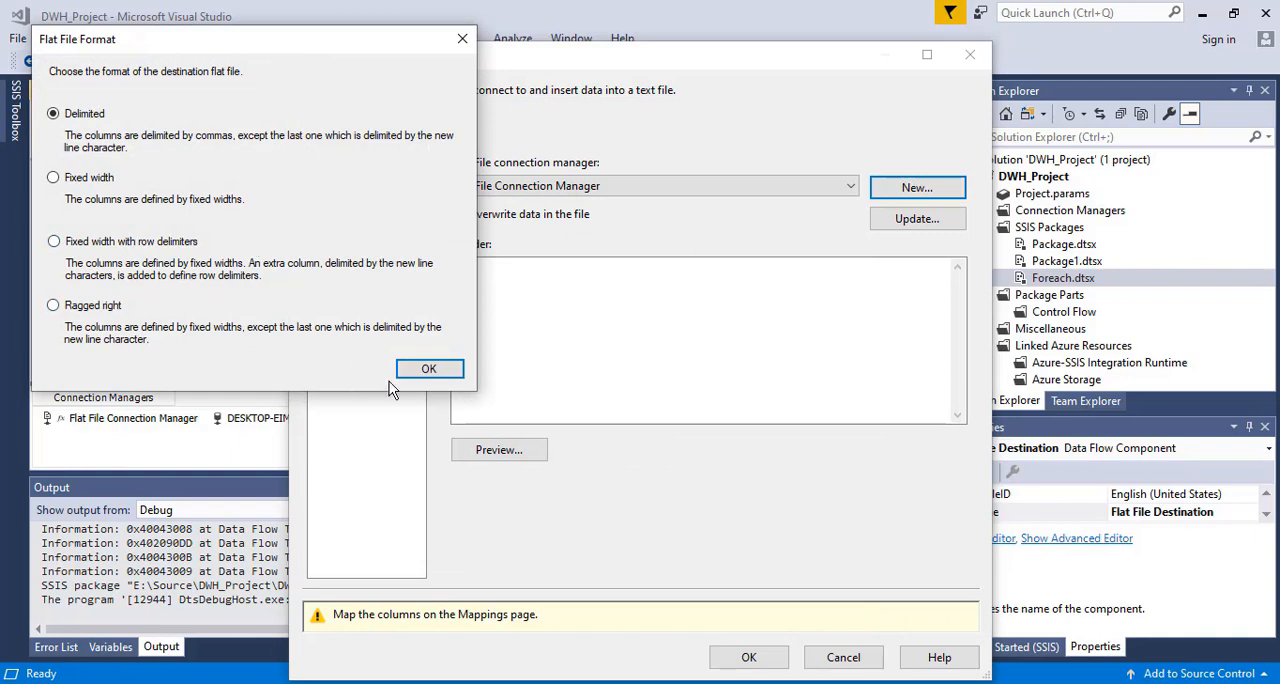
{"action": "left_click", "coordinate": [429, 368]}
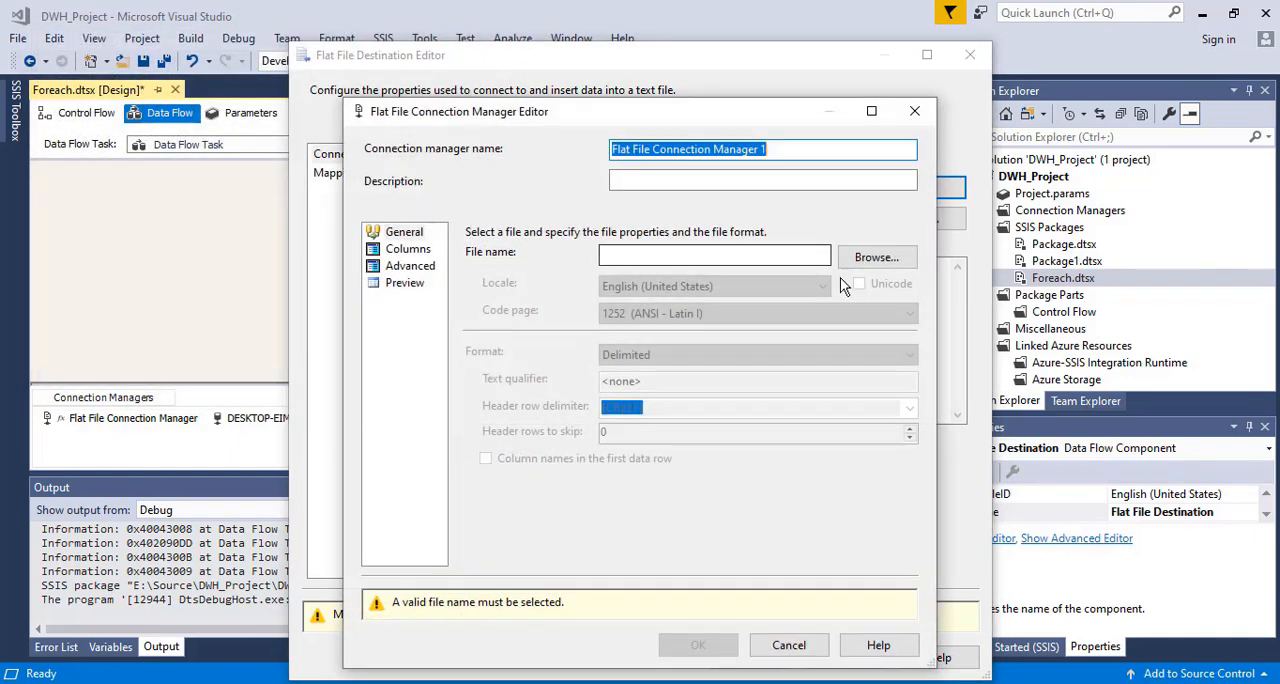
{"action": "left_click", "coordinate": [870, 259]}
{"action": "left_click", "coordinate": [860, 517]}
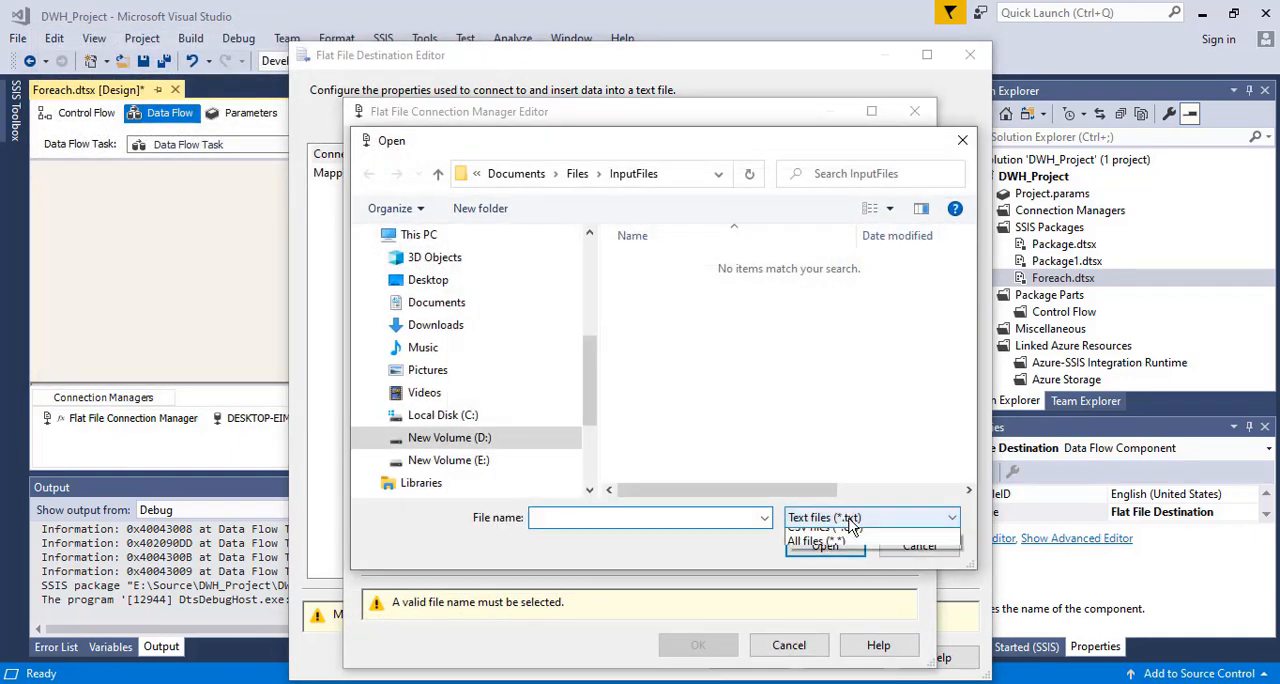
{"action": "left_click", "coordinate": [838, 552]}
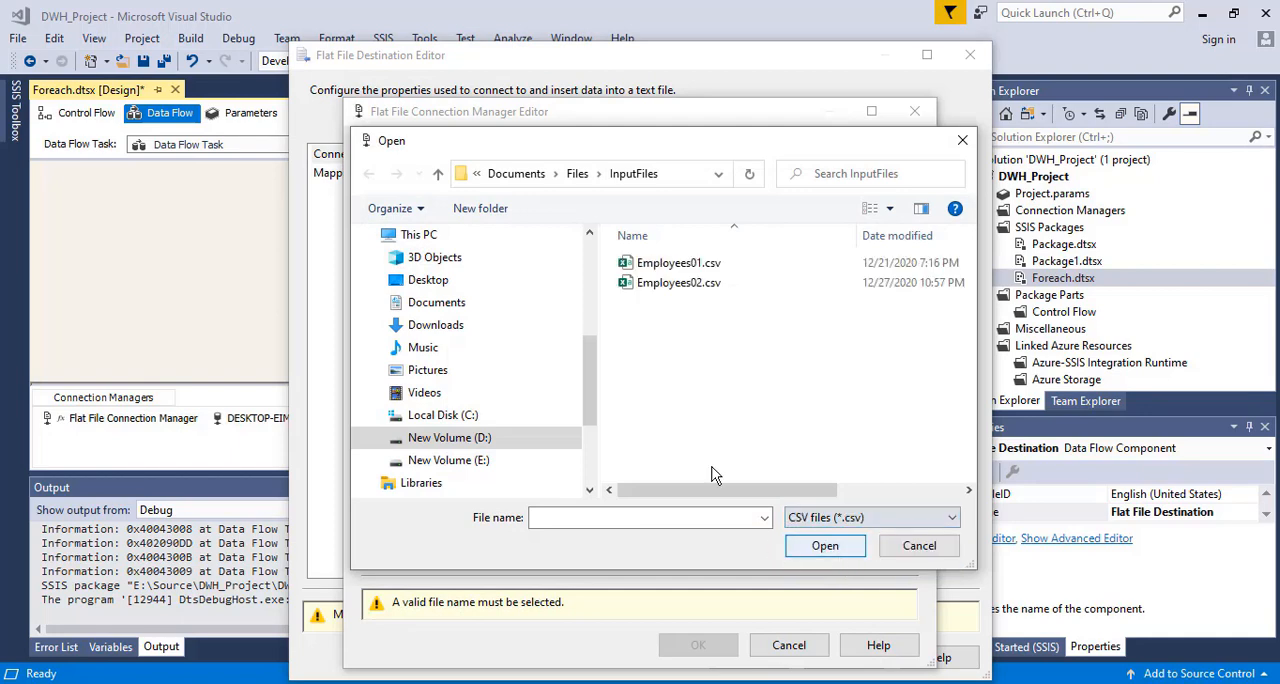
{"action": "left_click", "coordinate": [692, 284]}
{"action": "double_click", "coordinate": [686, 284]}
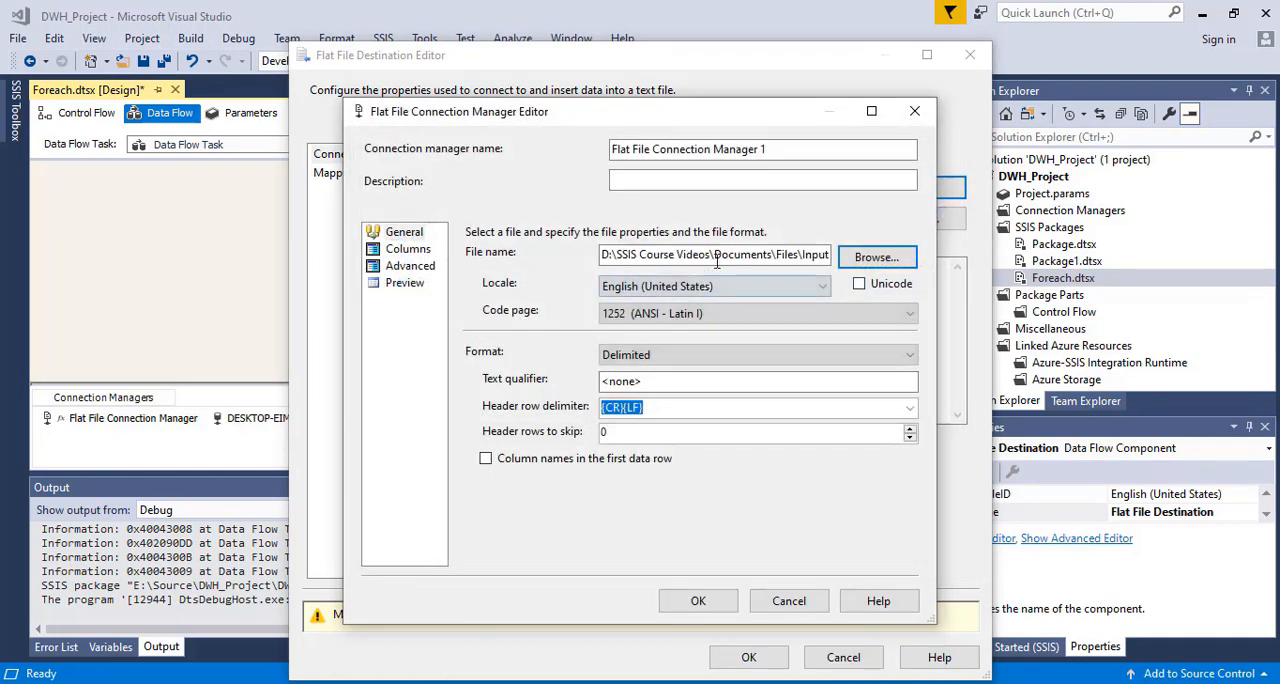
Change the file name at the end of the new connection manager's path to Output.csv, keeping it in the InputFiles folder
{"action": "left_click", "coordinate": [813, 256]}
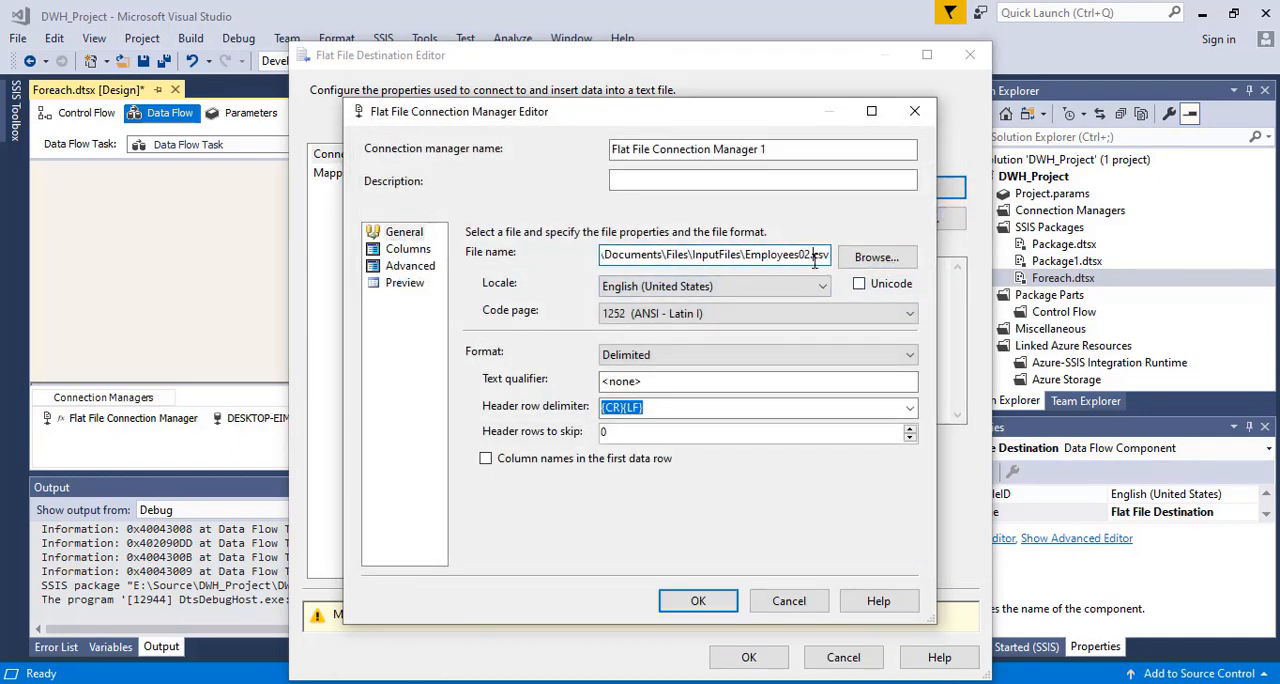
{"action": "key", "text": "BackSpace"}
{"action": "key", "text": "BackSpace"}
{"action": "key", "text": "BackSpace"}
{"action": "key", "text": "BackSpace"}
{"action": "key", "text": "BackSpace"}
{"action": "key", "text": "BackSpace"}
{"action": "key", "text": "BackSpace"}
{"action": "key", "text": "BackSpace"}
{"action": "key", "text": "BackSpace"}
{"action": "key", "text": "BackSpace"}
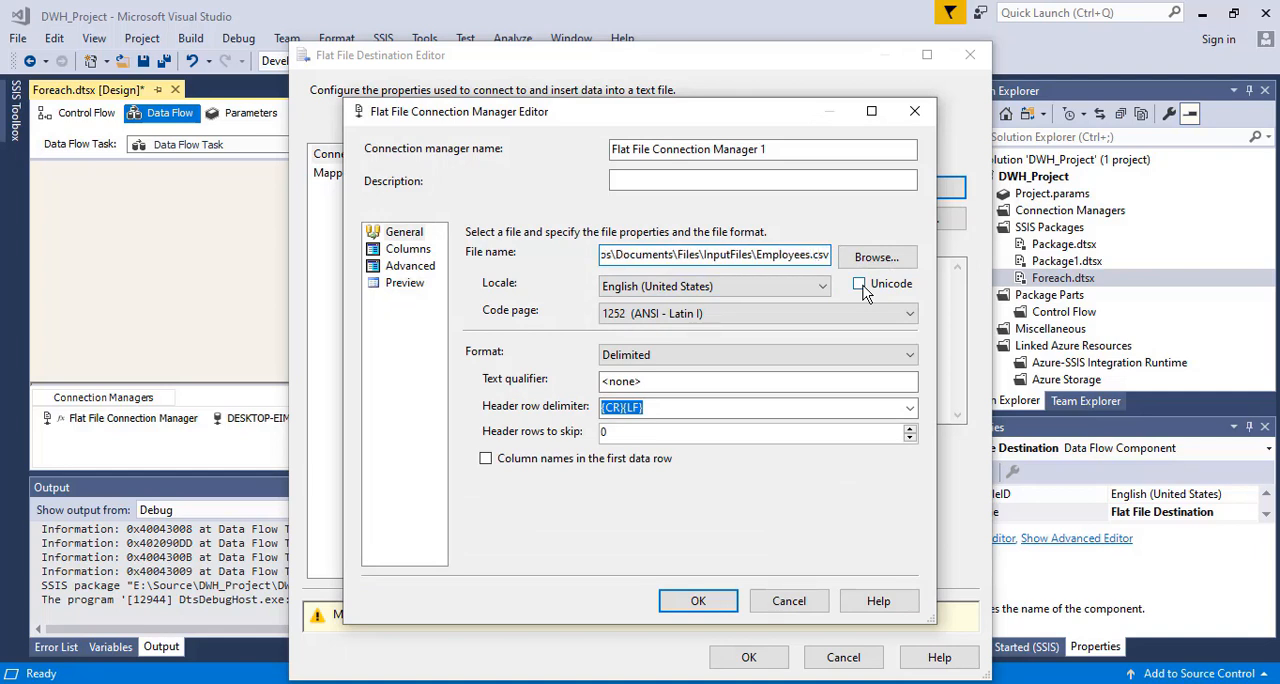
{"action": "key", "text": "BackSpace"}
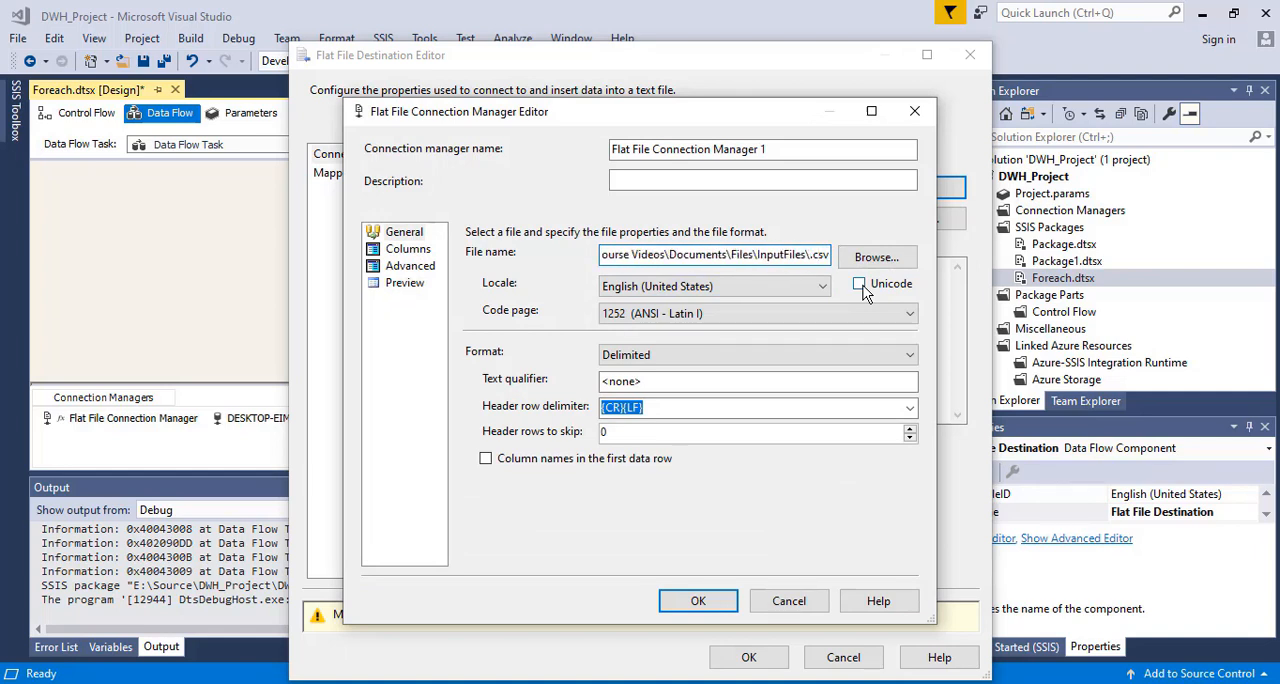
{"action": "type", "text": "Outpu"}
{"action": "key", "text": "Right"}
{"action": "key", "text": "Right"}
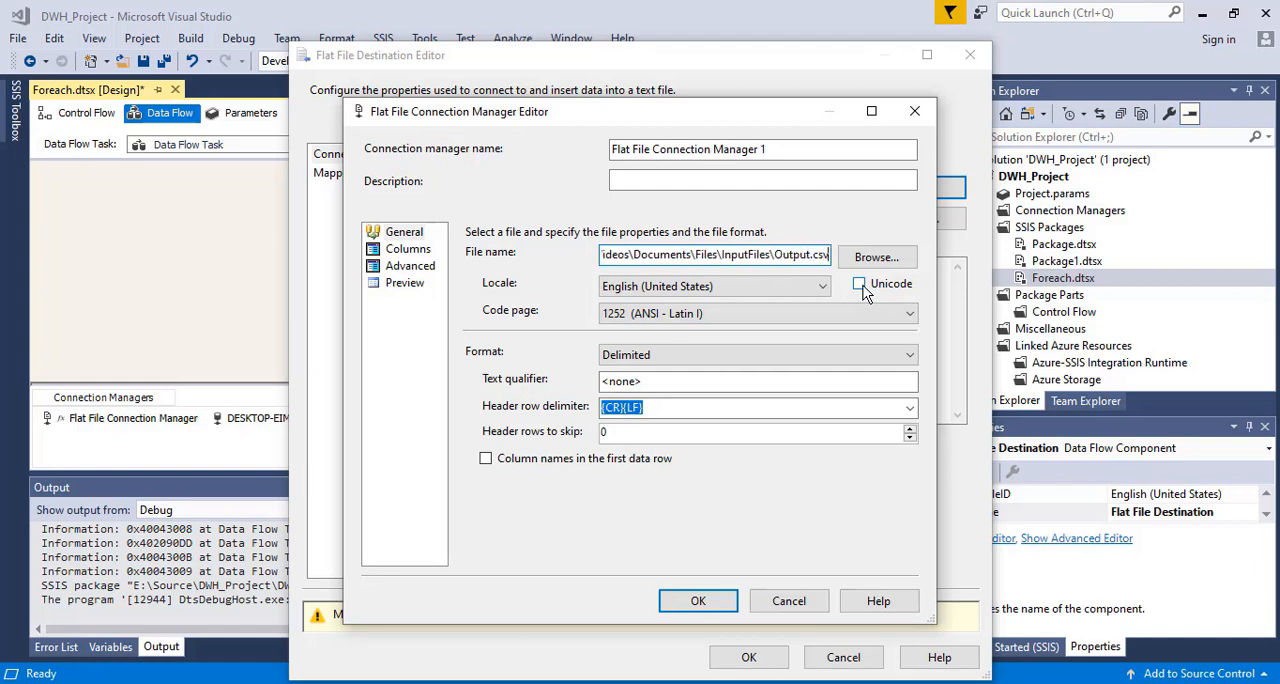
Enable column names in the first data row, keep the existing column metadata, and accept the connection manager after reviewing its columns and preview
{"action": "left_click", "coordinate": [408, 250]}
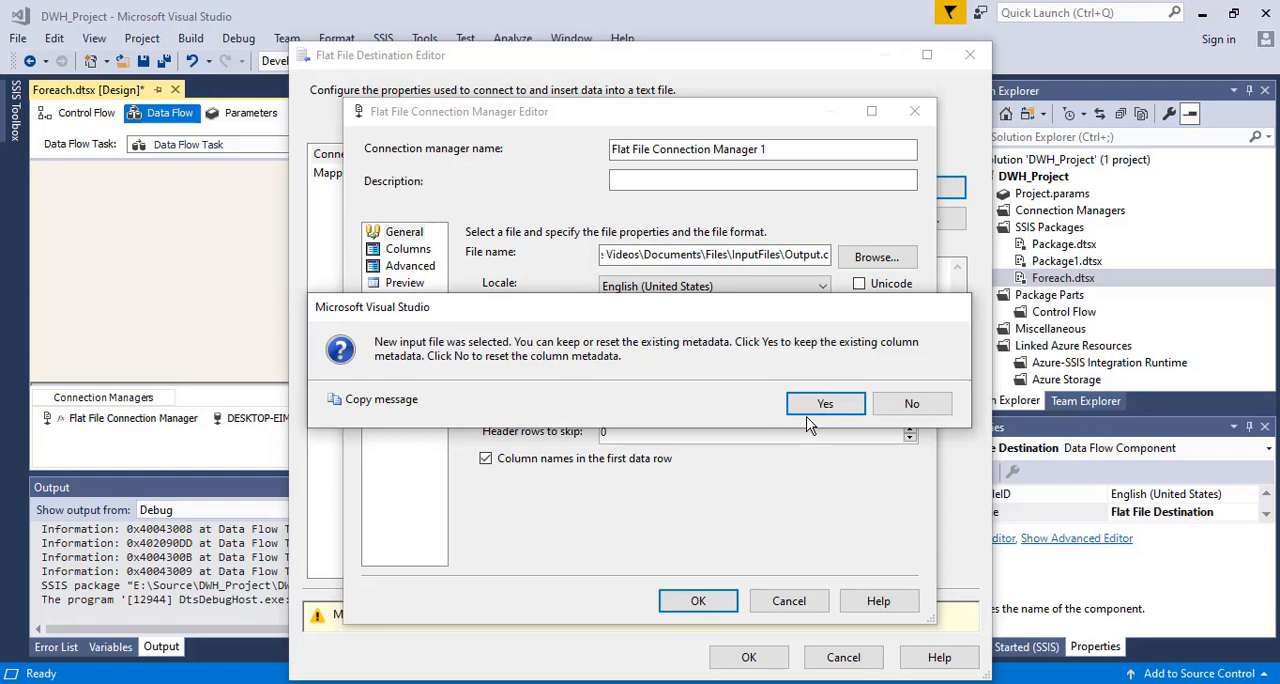
{"action": "left_click", "coordinate": [816, 405]}
{"action": "left_click", "coordinate": [408, 252]}
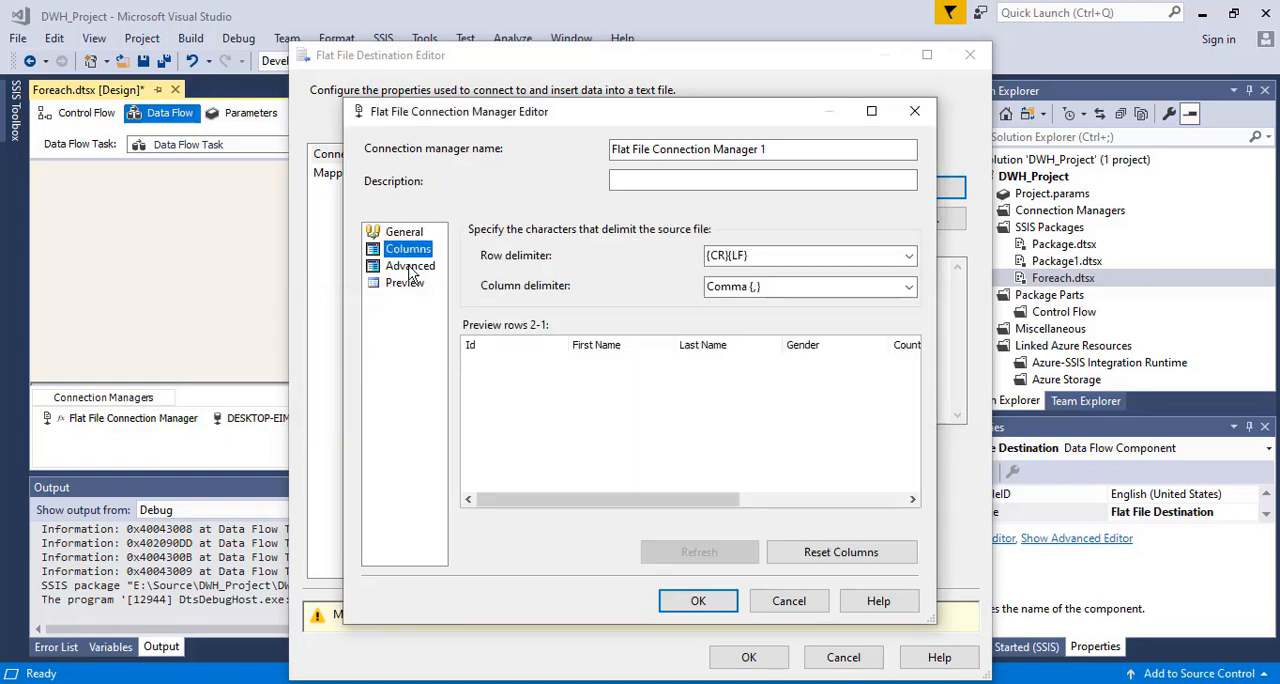
{"action": "left_click", "coordinate": [410, 266]}
{"action": "left_click", "coordinate": [405, 283]}
{"action": "left_click", "coordinate": [697, 603]}
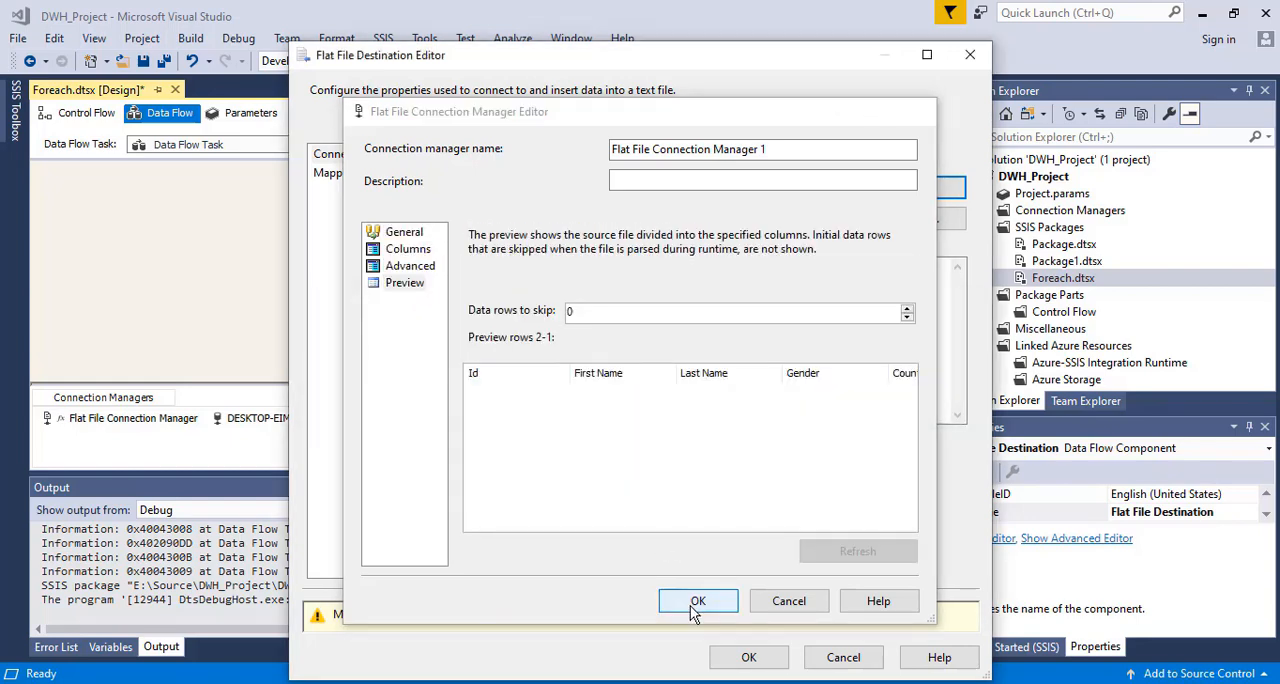
Review the Flat File Destination's column mappings, turn off overwriting data in the file, and accept the destination settings
{"action": "left_click", "coordinate": [340, 173]}
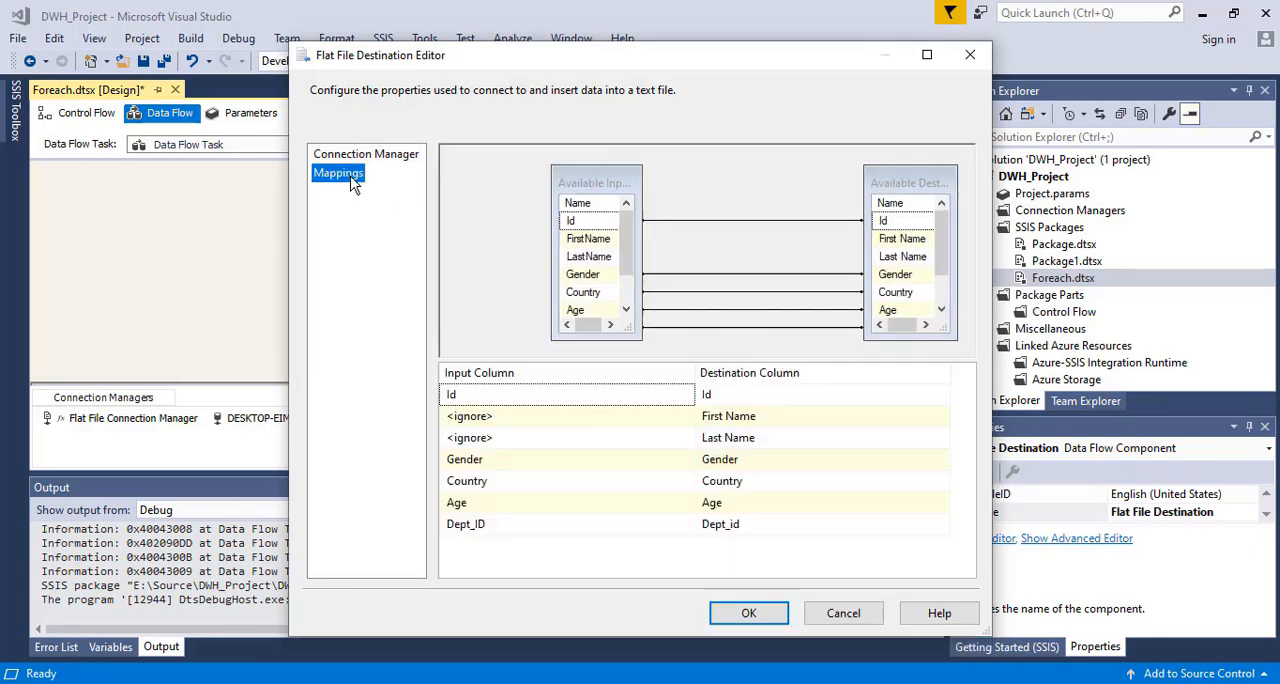
{"action": "left_click", "coordinate": [355, 156]}
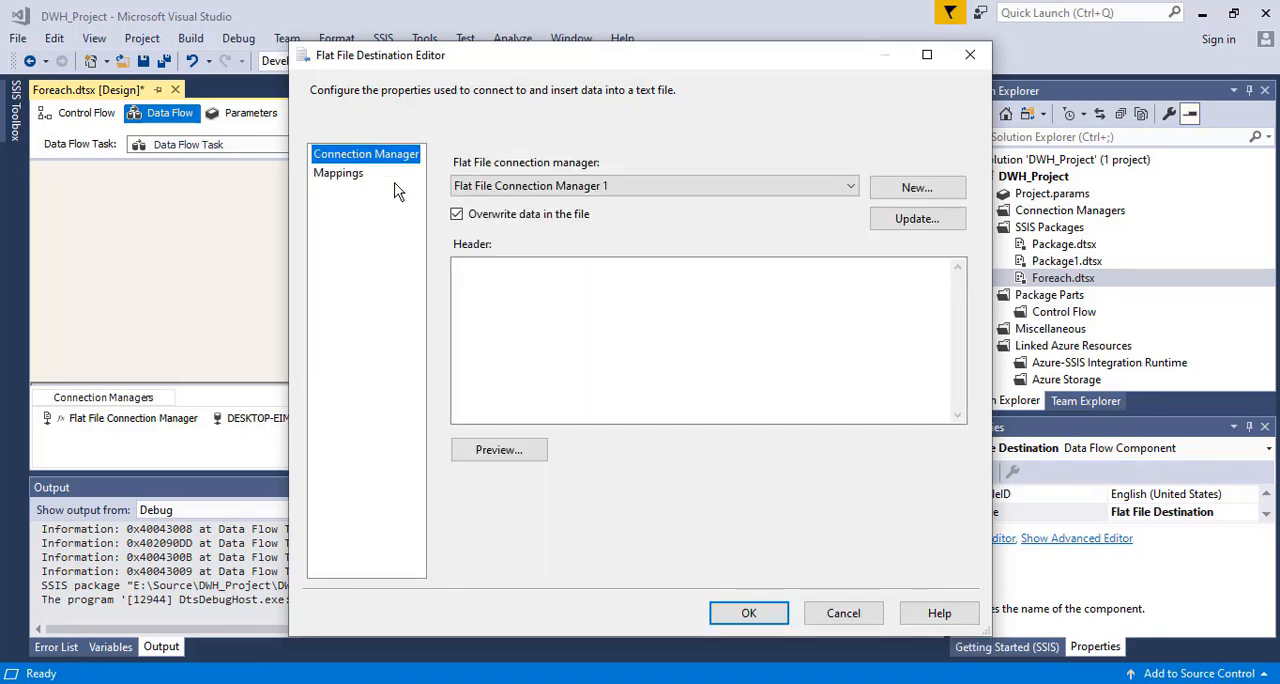
{"action": "left_click", "coordinate": [457, 216]}
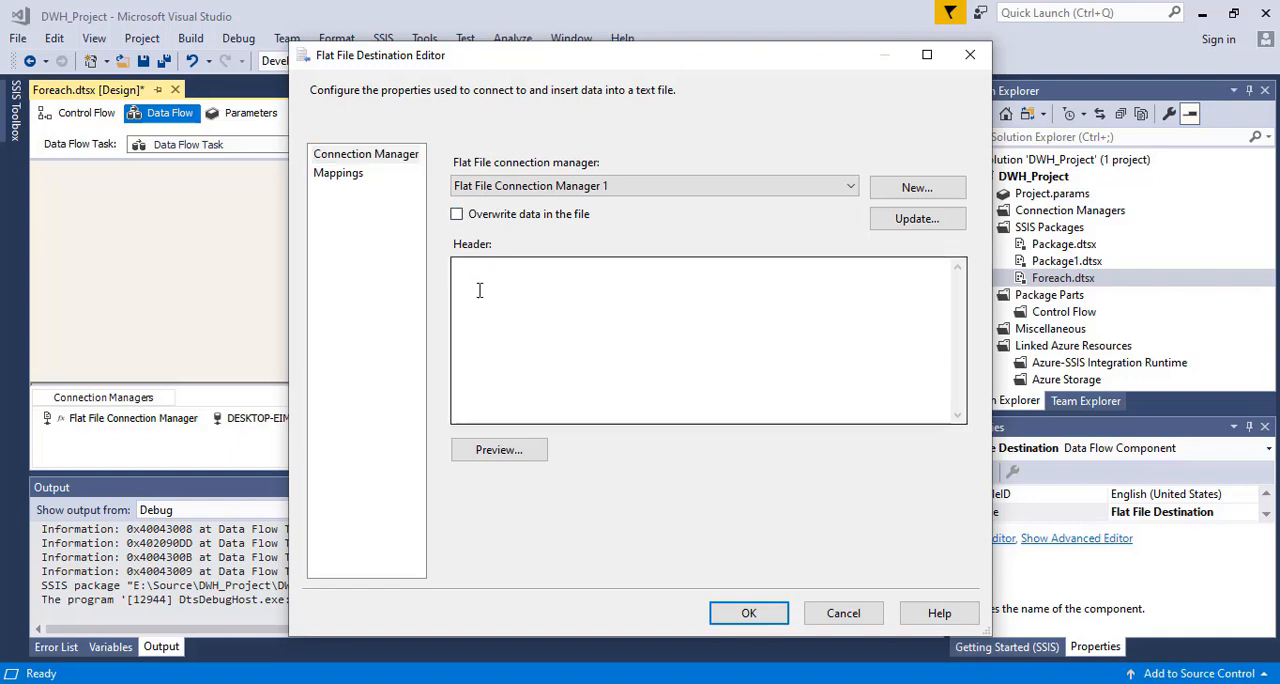
{"action": "left_click", "coordinate": [740, 613]}
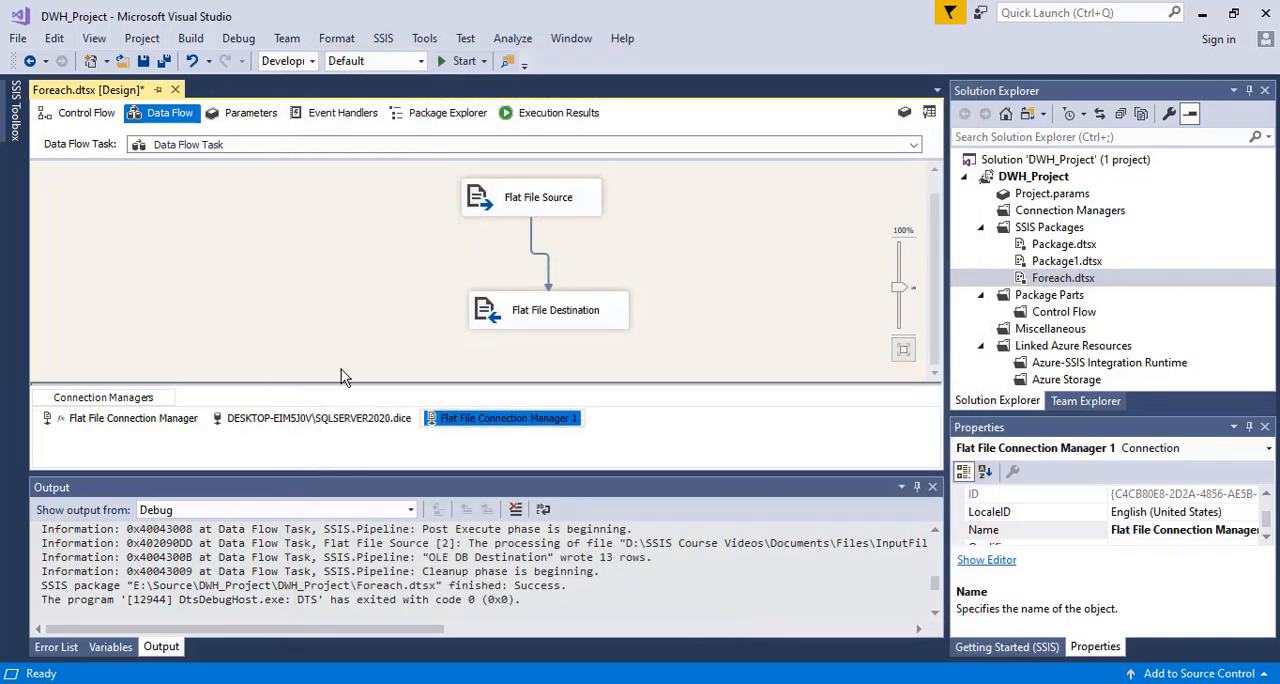
Save the Foreach.dtsx package and start running it from its control flow
{"action": "key", "text": "ctrl+s"}
{"action": "left_click", "coordinate": [72, 118]}
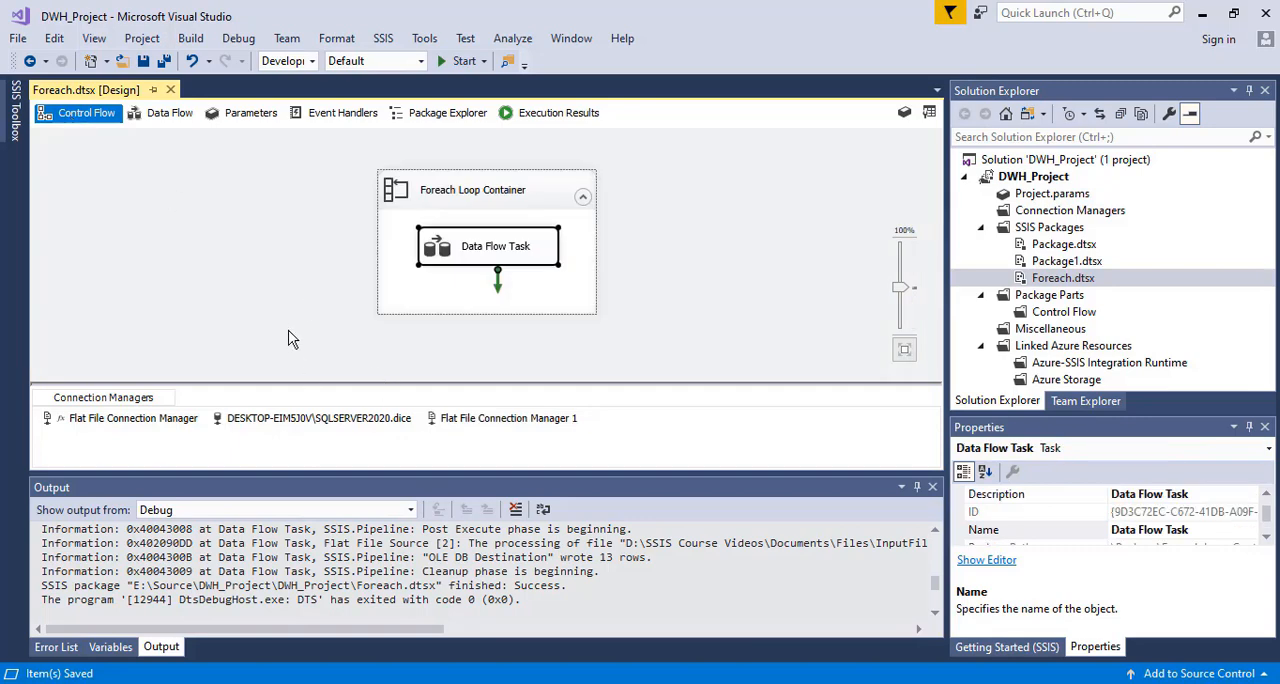
{"action": "left_click", "coordinate": [446, 66]}
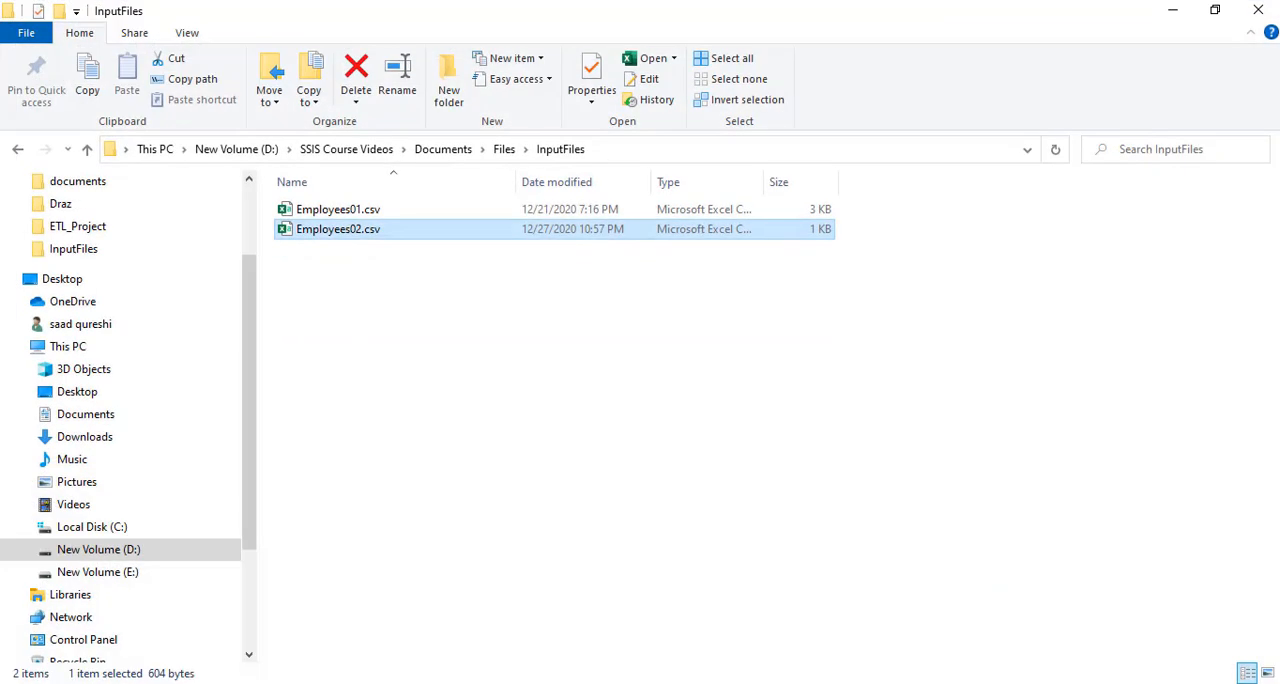